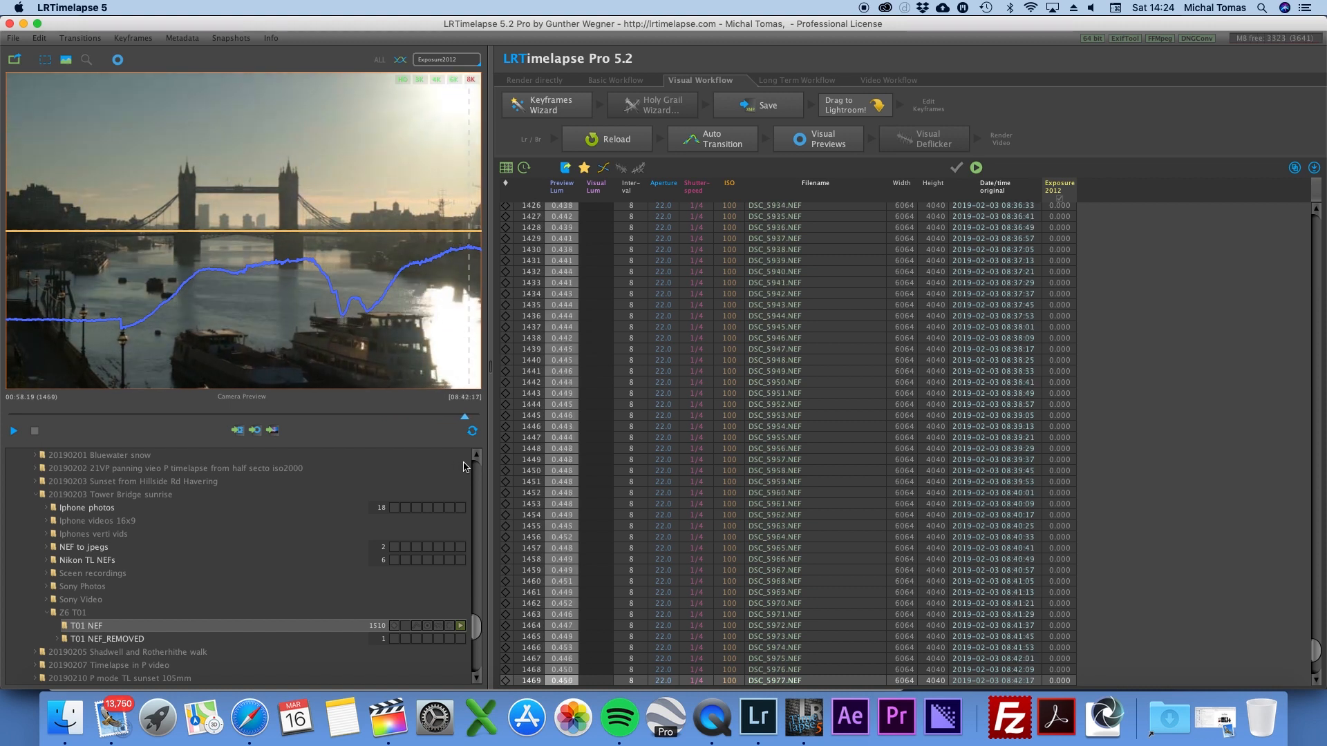
- Create keyframes with the Keyframes Wizard, and replace the keyframe at frame 302 with one at frame 275
{"action": "left_click", "coordinate": [575, 95]}
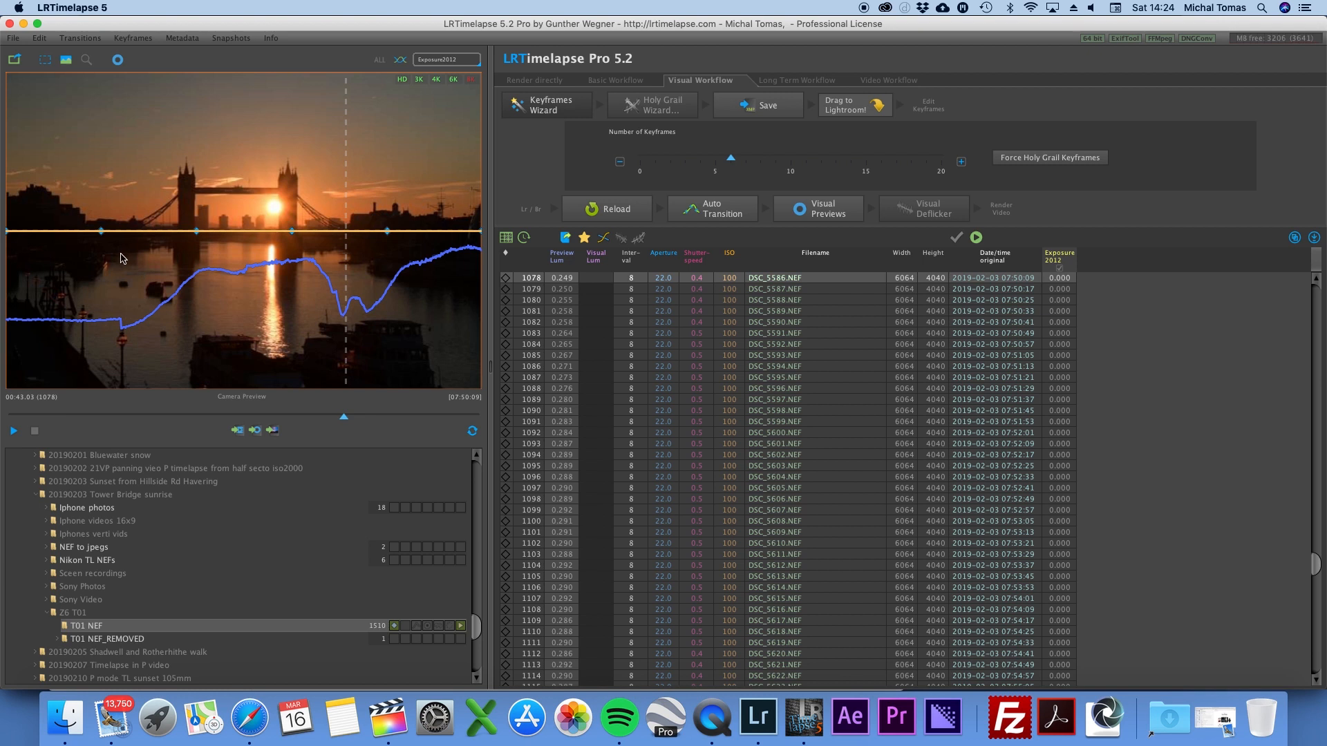
{"action": "left_click_drag", "start_coordinate": [344, 417], "coordinate": [105, 418]}
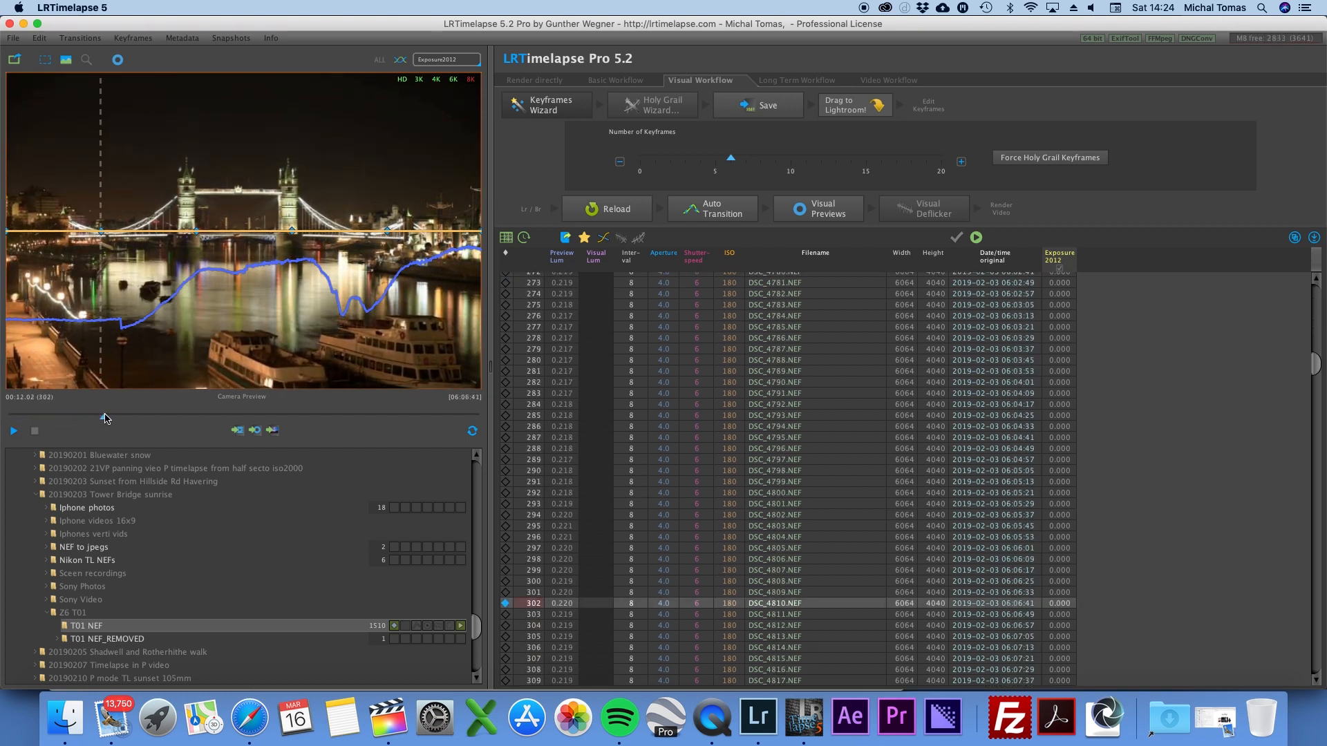
{"action": "left_click", "coordinate": [507, 604]}
{"action": "left_click_drag", "start_coordinate": [107, 423], "coordinate": [99, 421]}
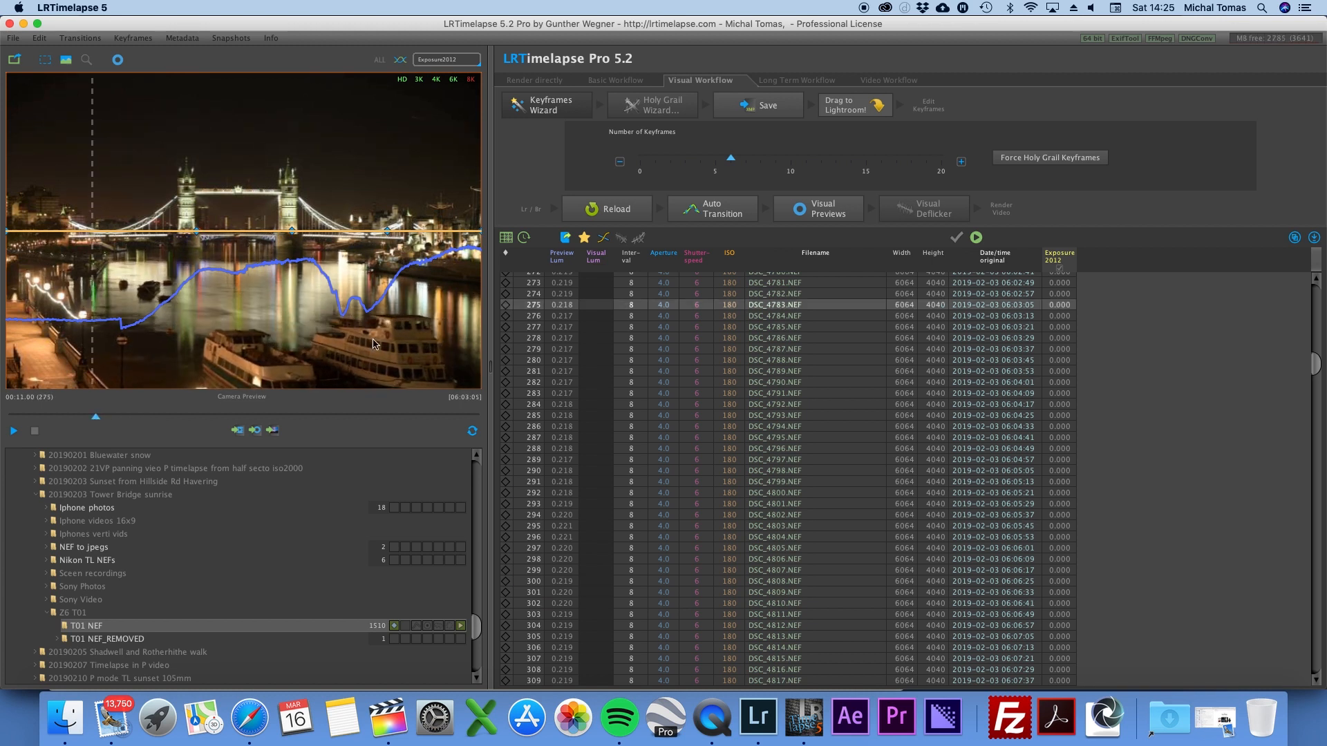
{"action": "left_click", "coordinate": [507, 304]}
- Add keyframes to the sequence at frames 454 and 771
{"action": "left_click_drag", "start_coordinate": [96, 417], "coordinate": [152, 421]}
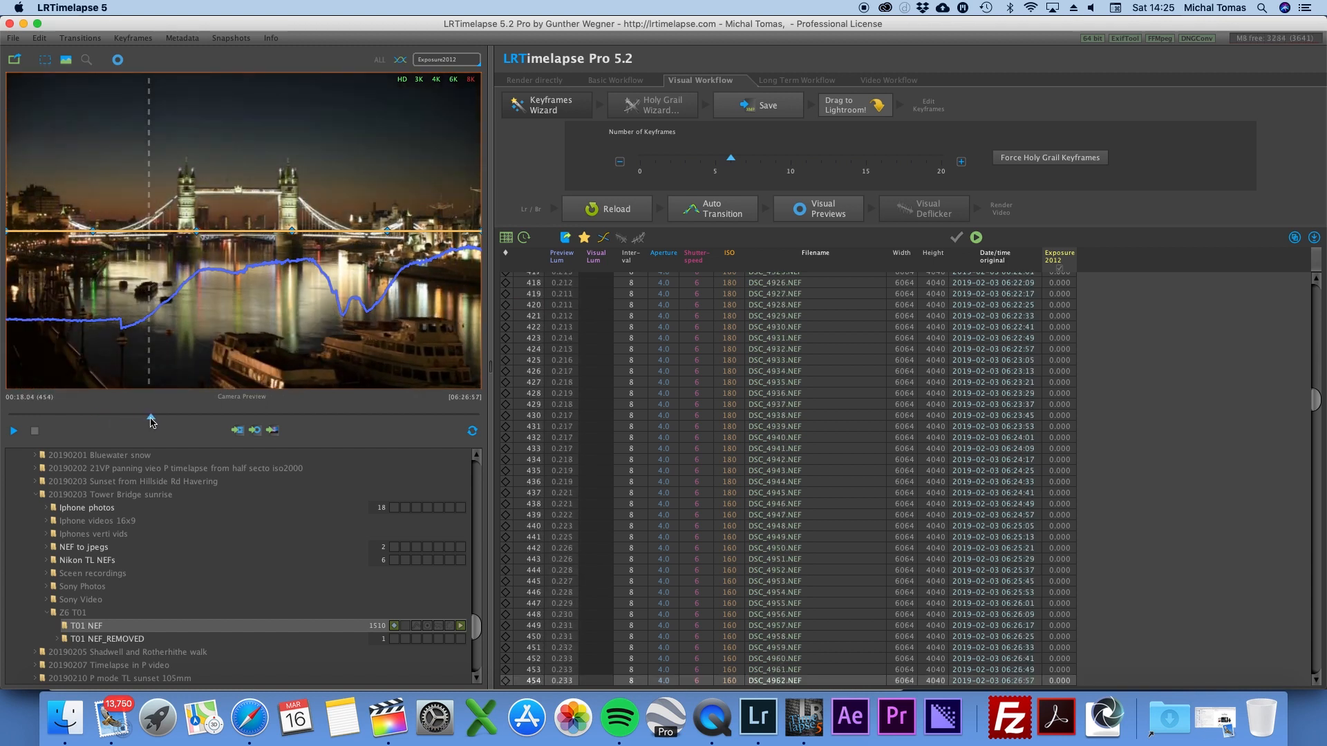
{"action": "left_click", "coordinate": [505, 681]}
{"action": "left_click_drag", "start_coordinate": [150, 418], "coordinate": [250, 421]}
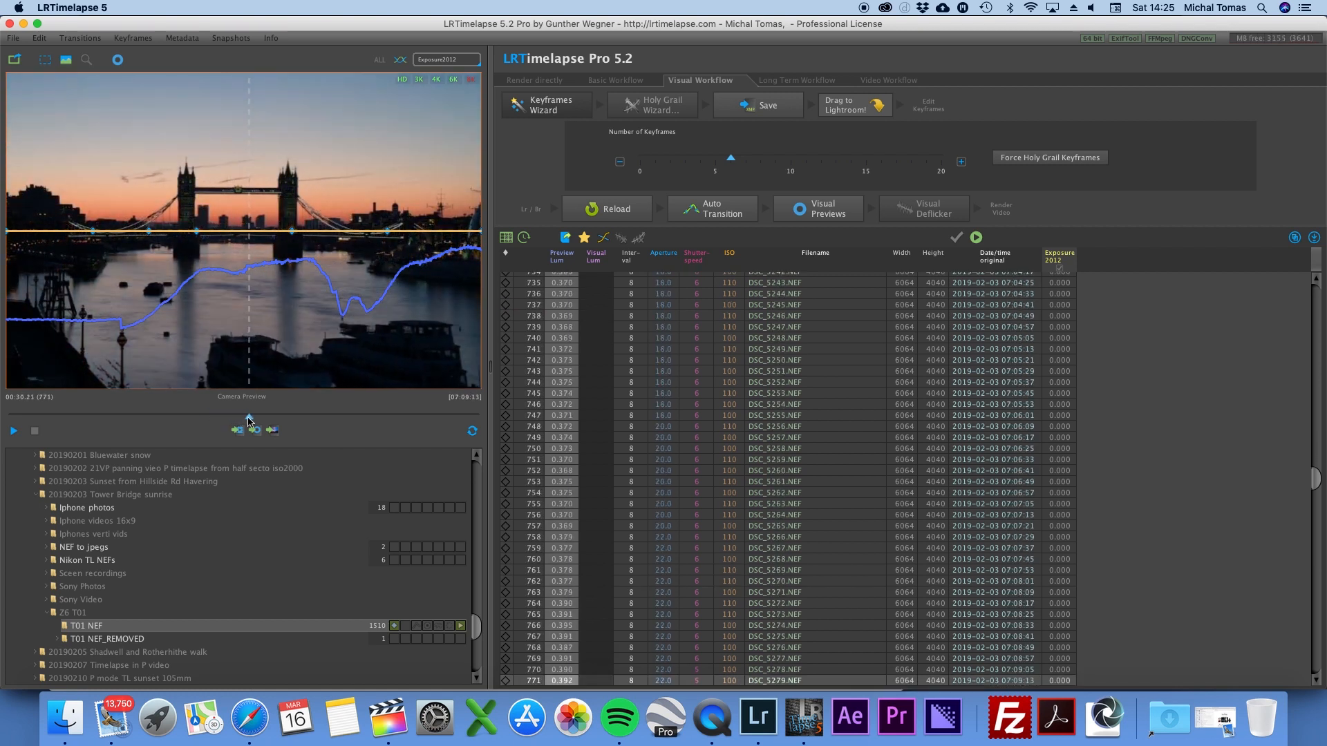
{"action": "left_click", "coordinate": [505, 681]}
- Replace the keyframe at frame 906 with one at frame 939, and add a keyframe at frame 1060
{"action": "left_click_drag", "start_coordinate": [253, 420], "coordinate": [302, 423]}
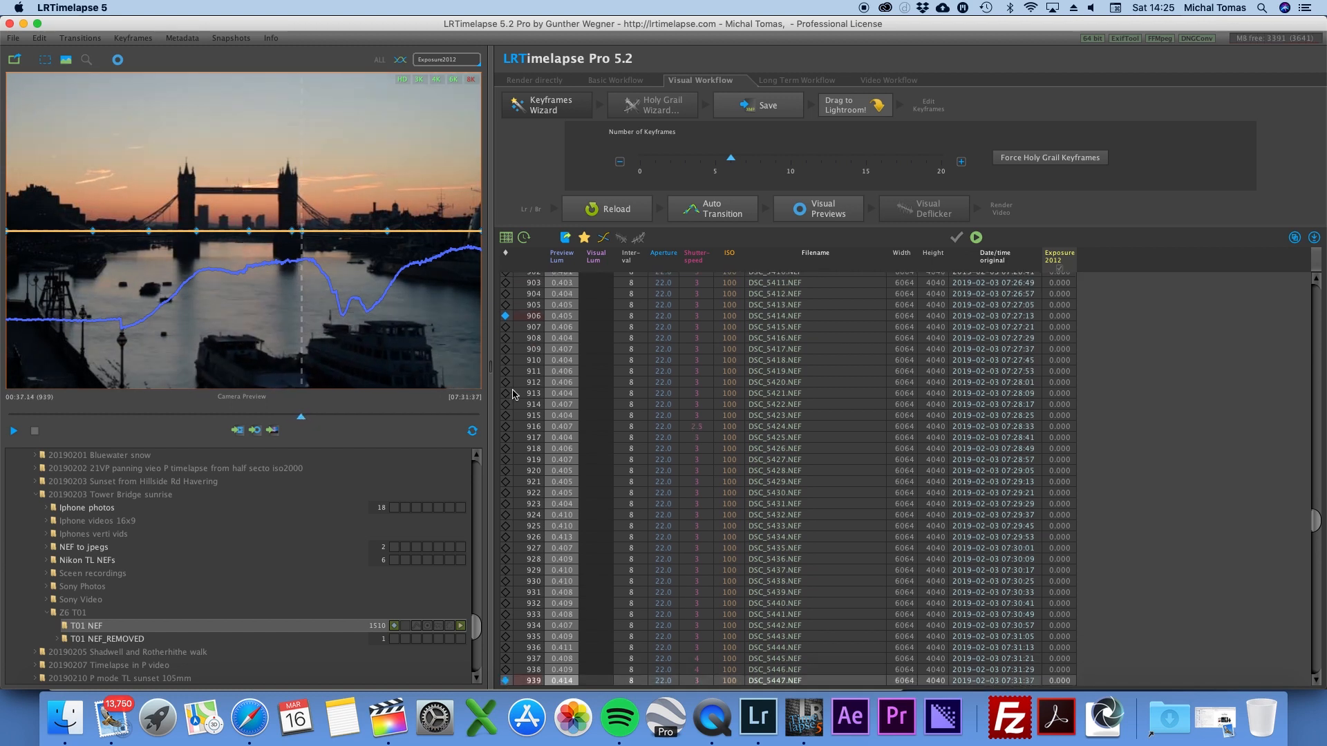
{"action": "left_click", "coordinate": [510, 317]}
{"action": "left_click_drag", "start_coordinate": [294, 423], "coordinate": [338, 426]}
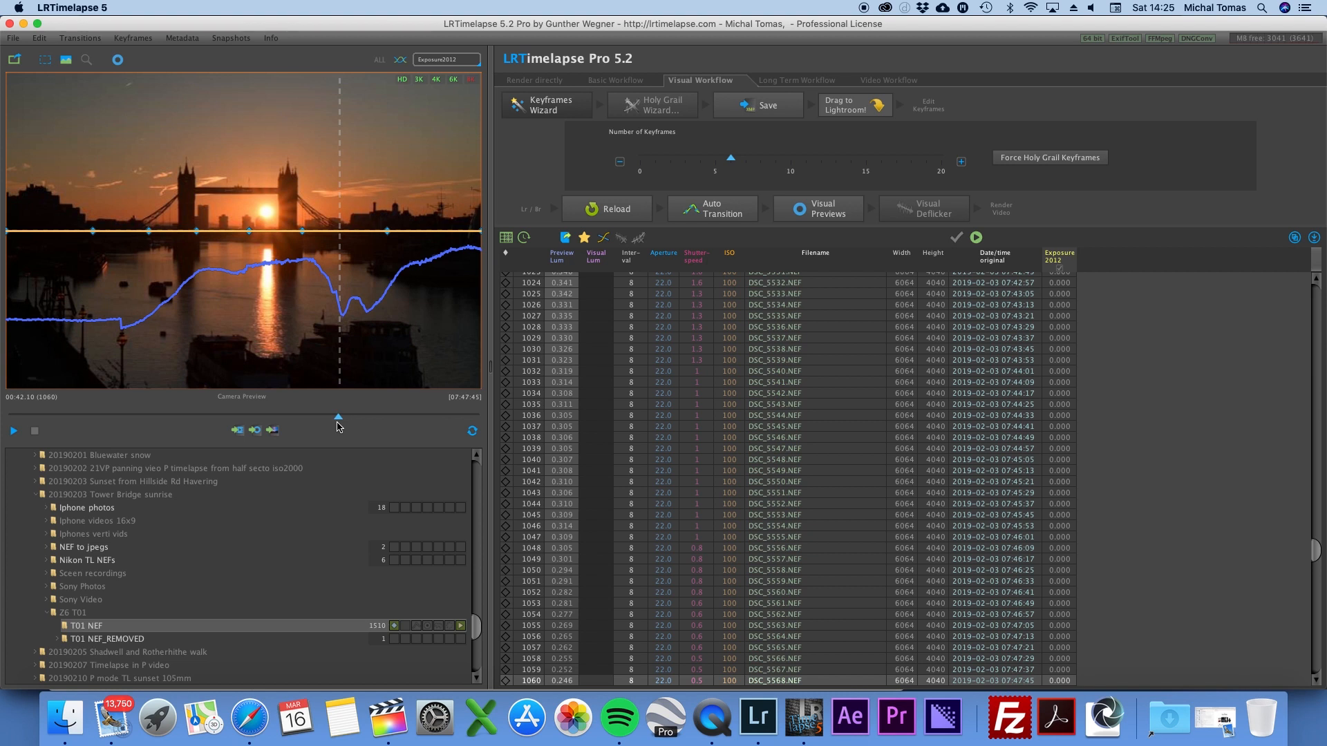
{"action": "left_click", "coordinate": [506, 681]}
- Replace the keyframe at frame 1208 with one at frame 1189, and preview the sequence through to its last frame
{"action": "left_click_drag", "start_coordinate": [339, 422], "coordinate": [381, 429]}
{"action": "left_click", "coordinate": [506, 404]}
{"action": "left_click", "coordinate": [510, 615]}
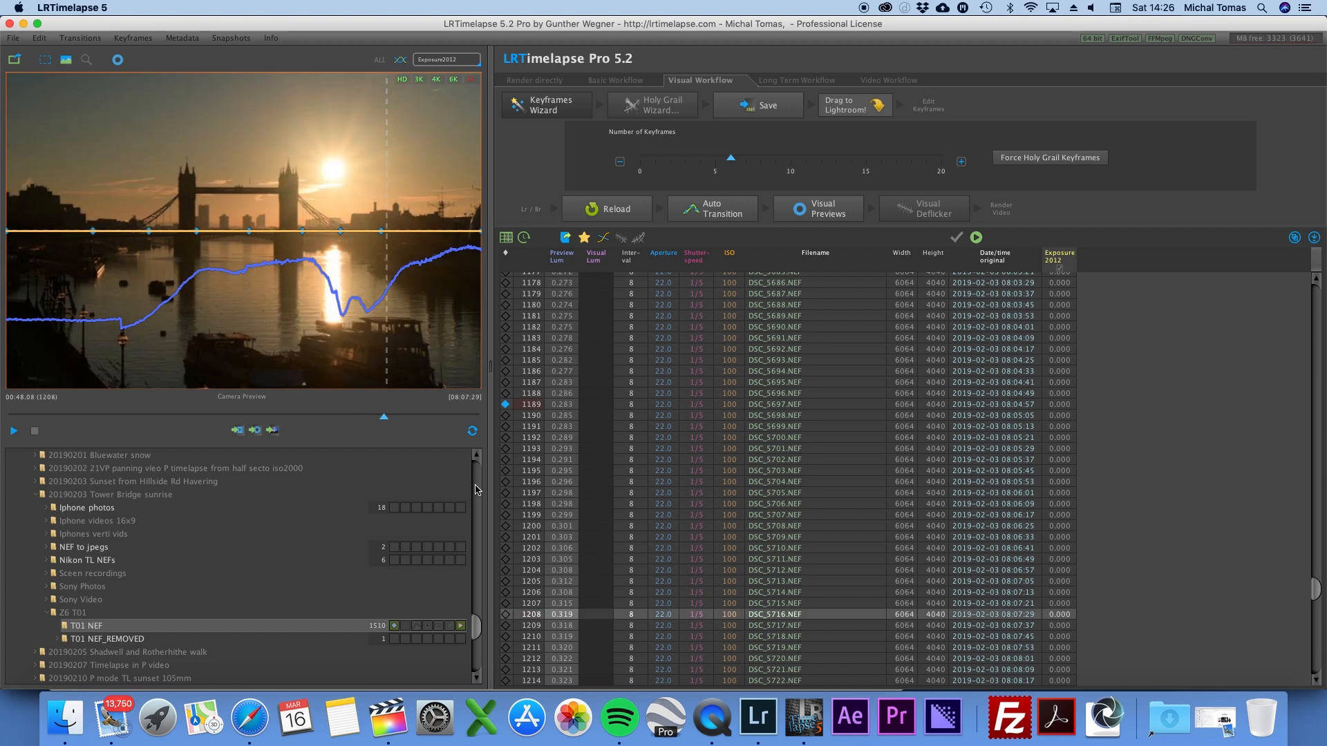
{"action": "left_click_drag", "start_coordinate": [384, 419], "coordinate": [479, 422]}
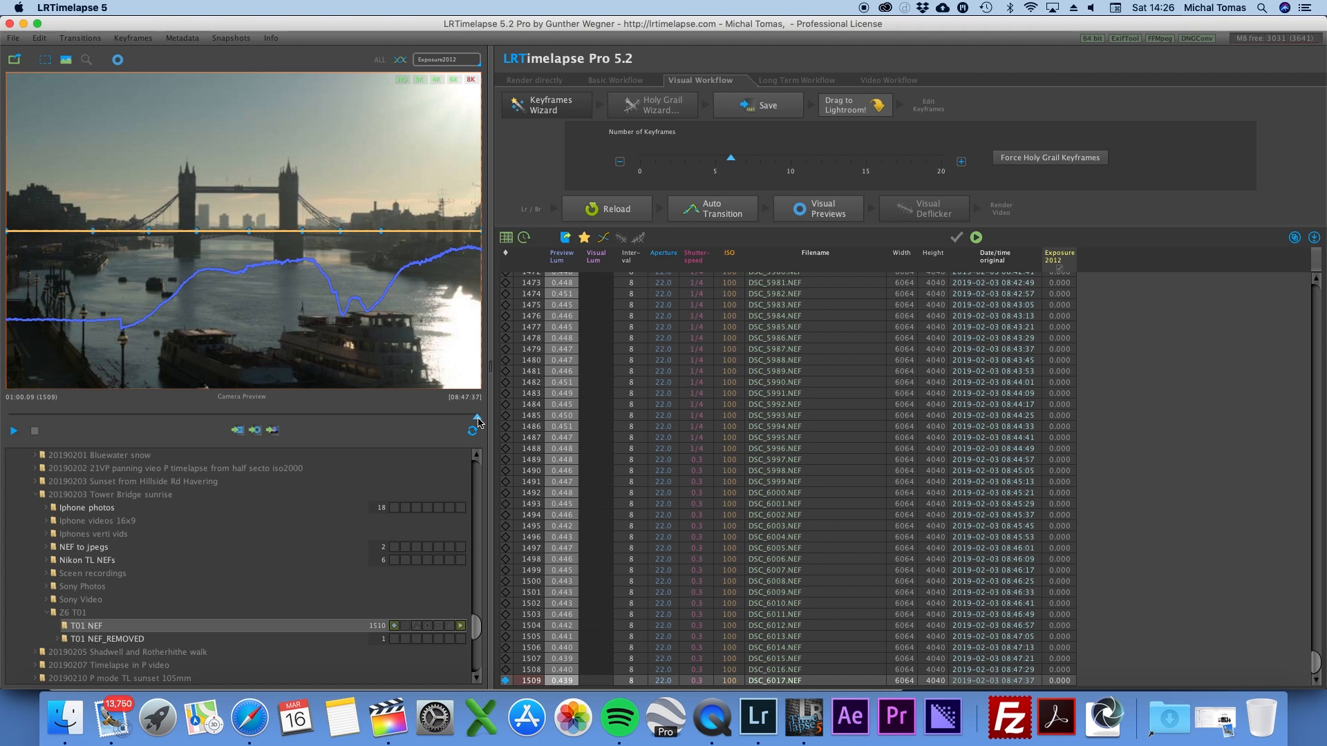
- Save the keyframe metadata, then import the whole T01 NEF folder into the Lightroom catalog with the Add method
{"action": "left_click", "coordinate": [768, 109]}
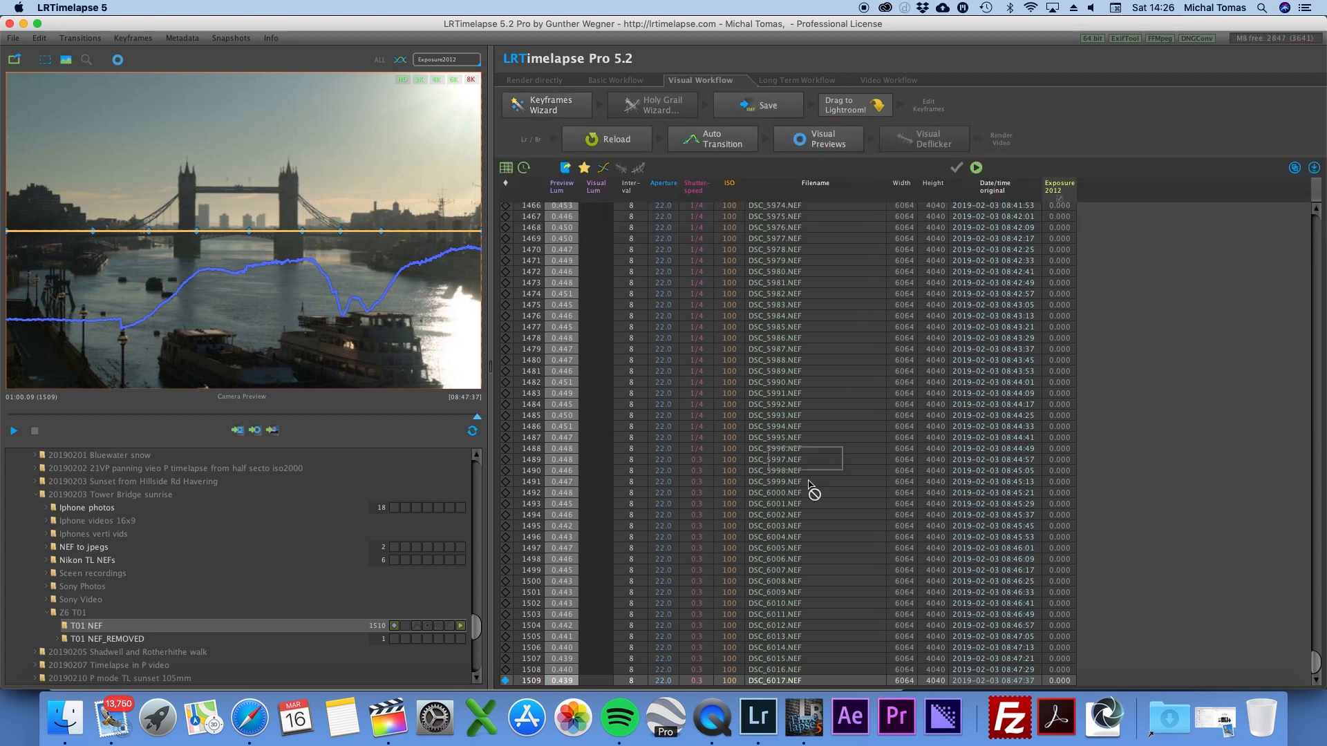
{"action": "left_click", "coordinate": [757, 730]}
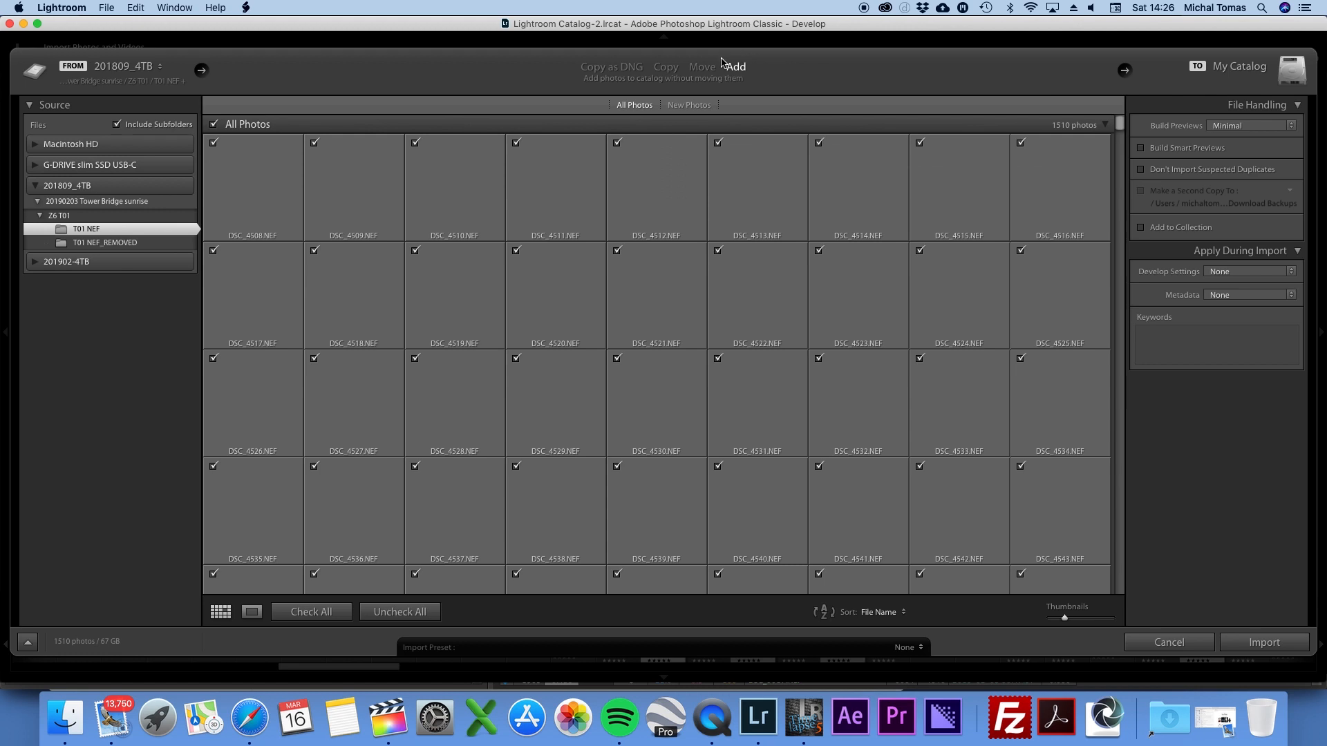
{"action": "left_click", "coordinate": [1282, 646]}
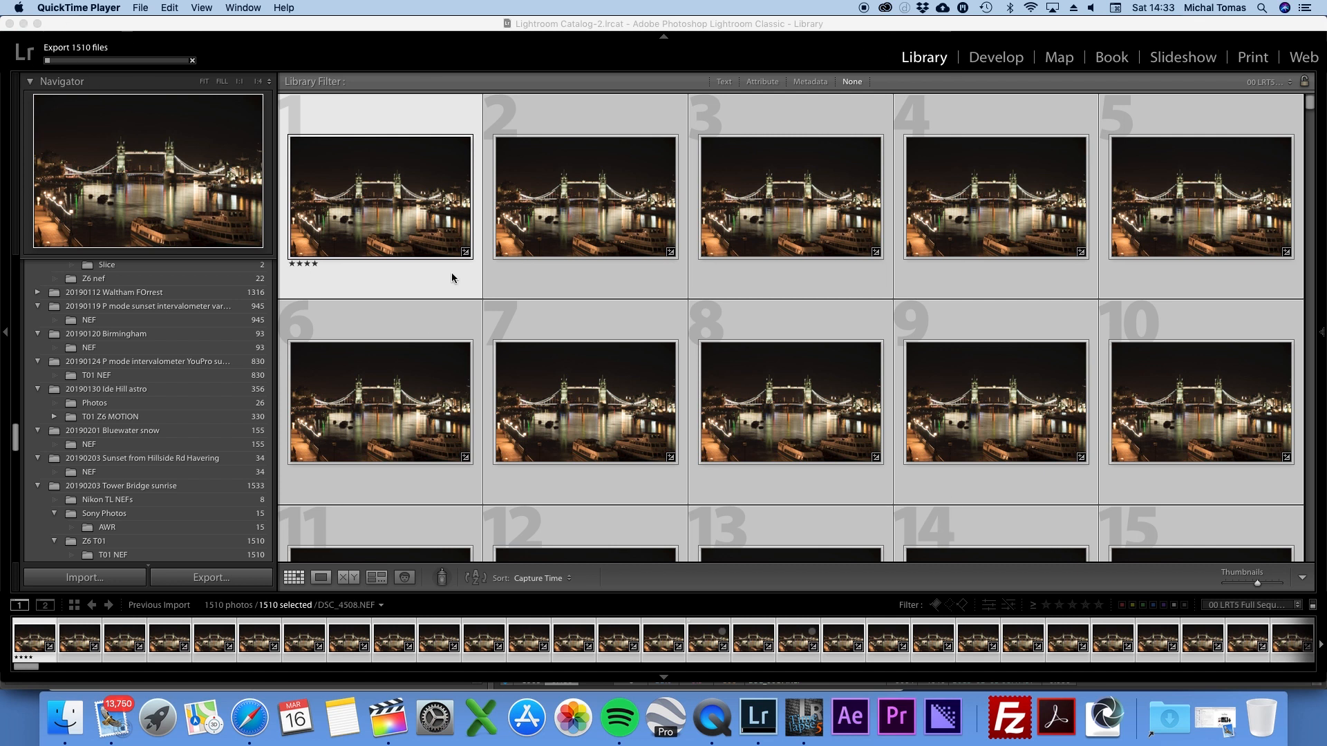
- Filter the photos with the 01 LRT5 Keyframes preset and open the first keyframe, DSC_4508.NEF, in Develop
{"action": "left_click", "coordinate": [1262, 609]}
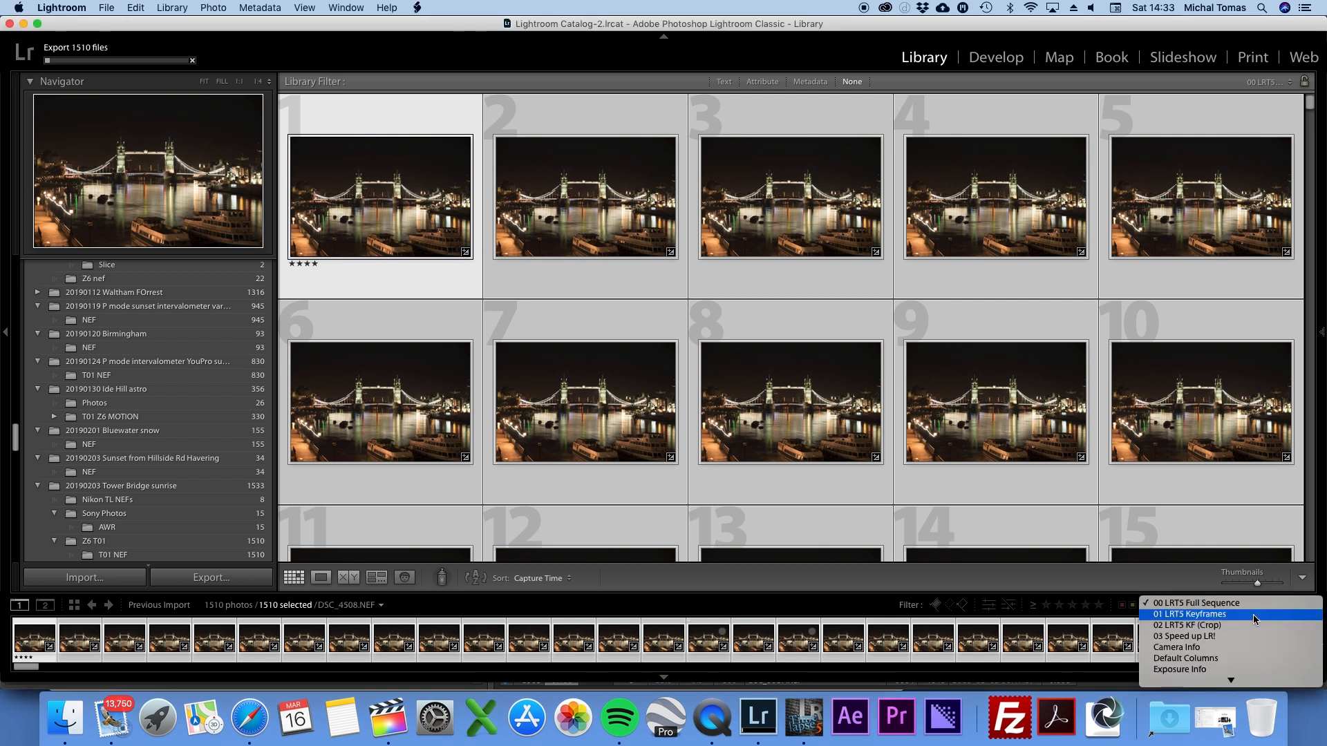
{"action": "left_click", "coordinate": [1255, 620]}
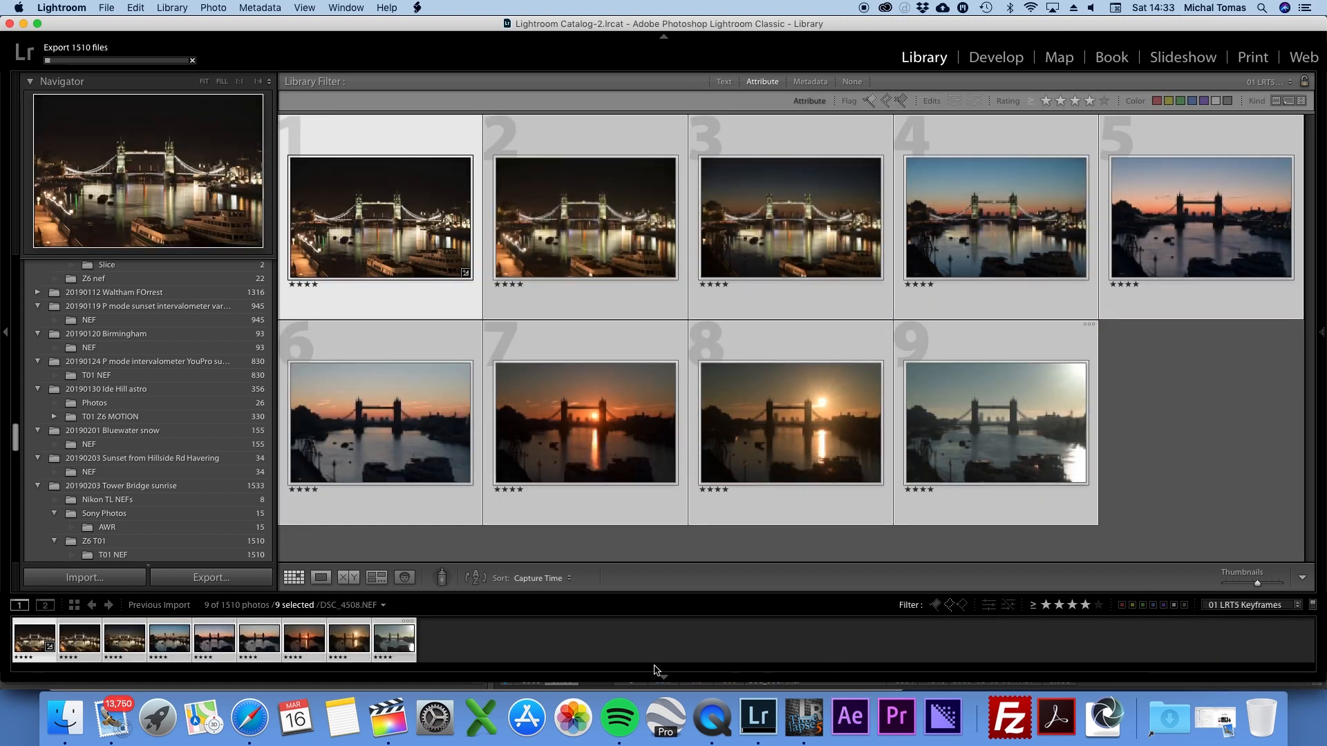
{"action": "left_click", "coordinate": [466, 632]}
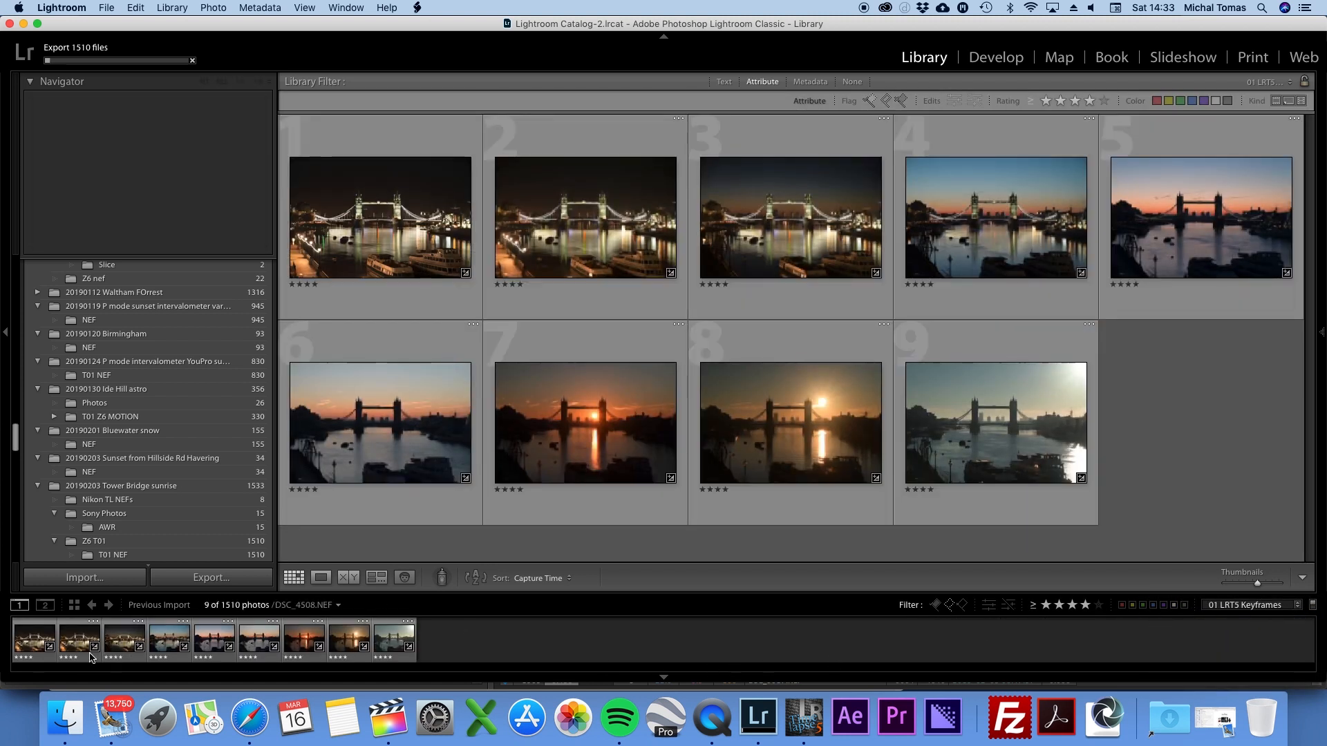
{"action": "left_click", "coordinate": [43, 642]}
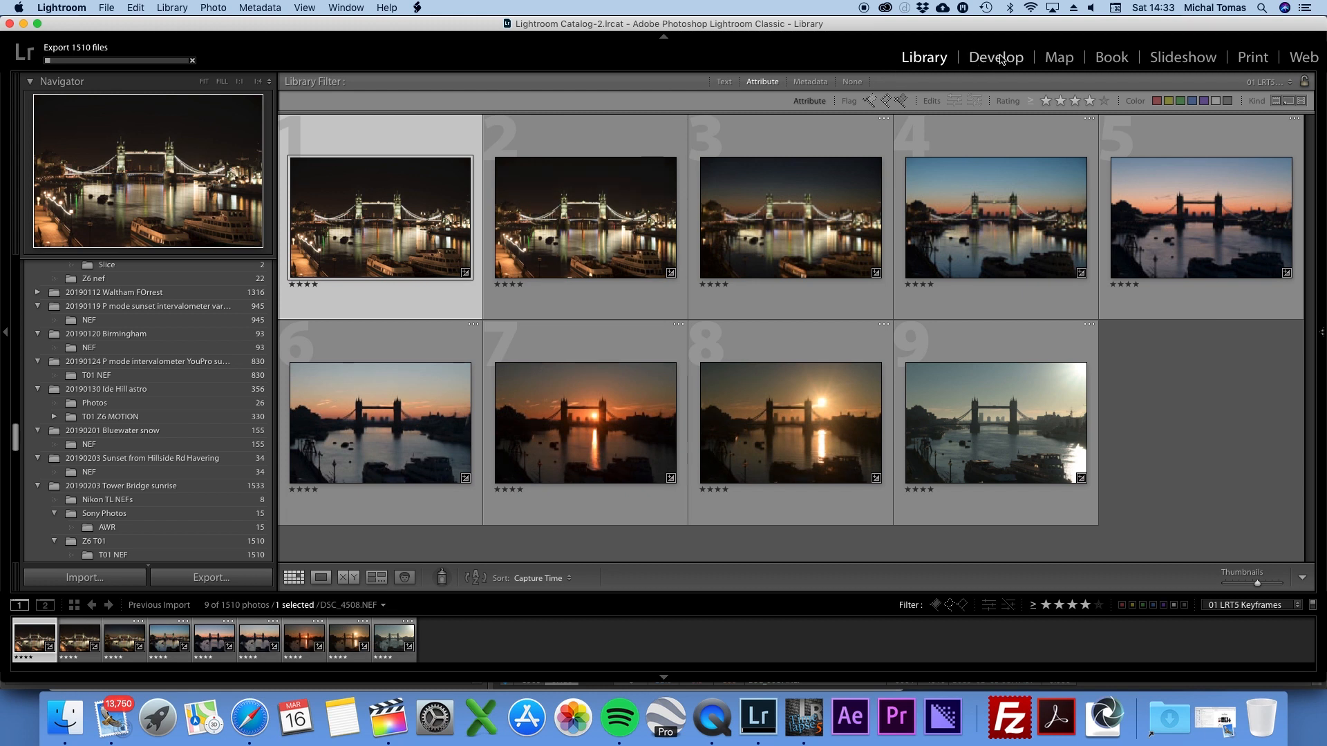
{"action": "left_click", "coordinate": [995, 57]}
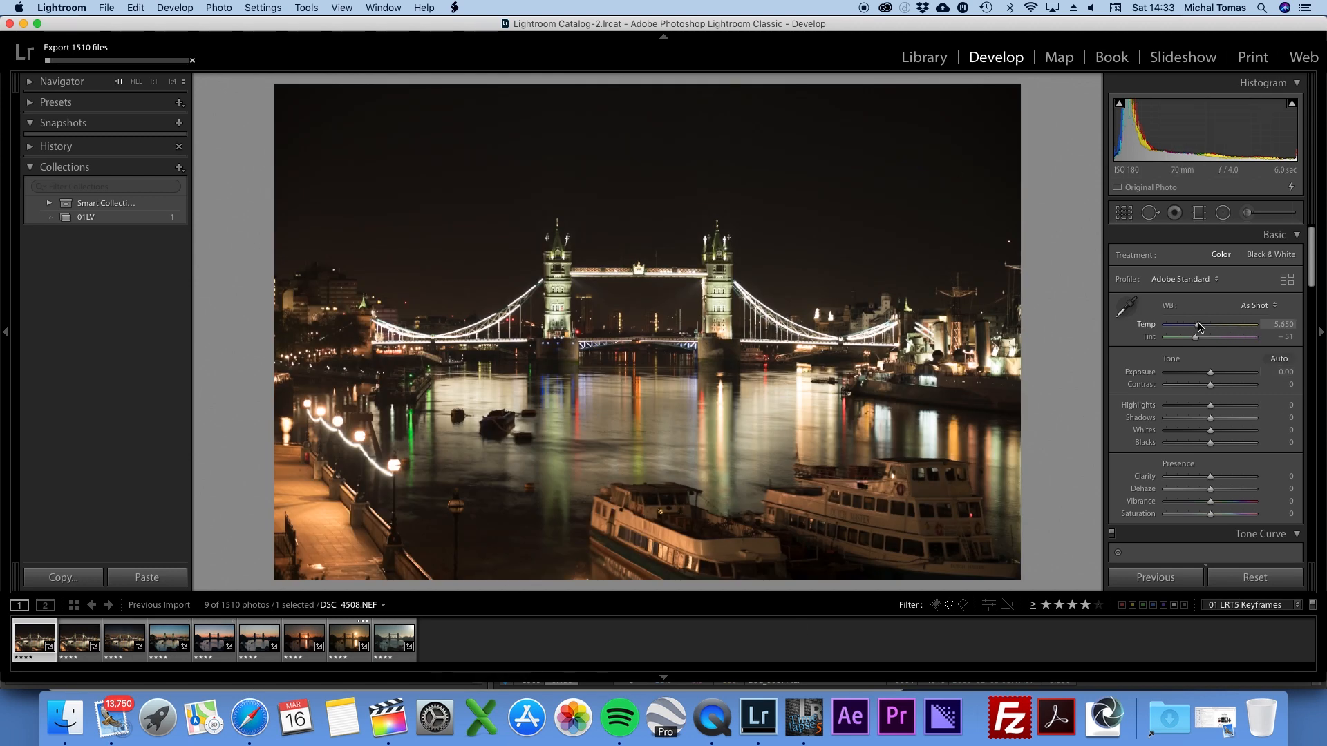
- Set the white balance to Auto and adjust it to Temp 4,120 and Tint -4
{"action": "left_click", "coordinate": [1259, 308]}
{"action": "key", "text": "Escape"}
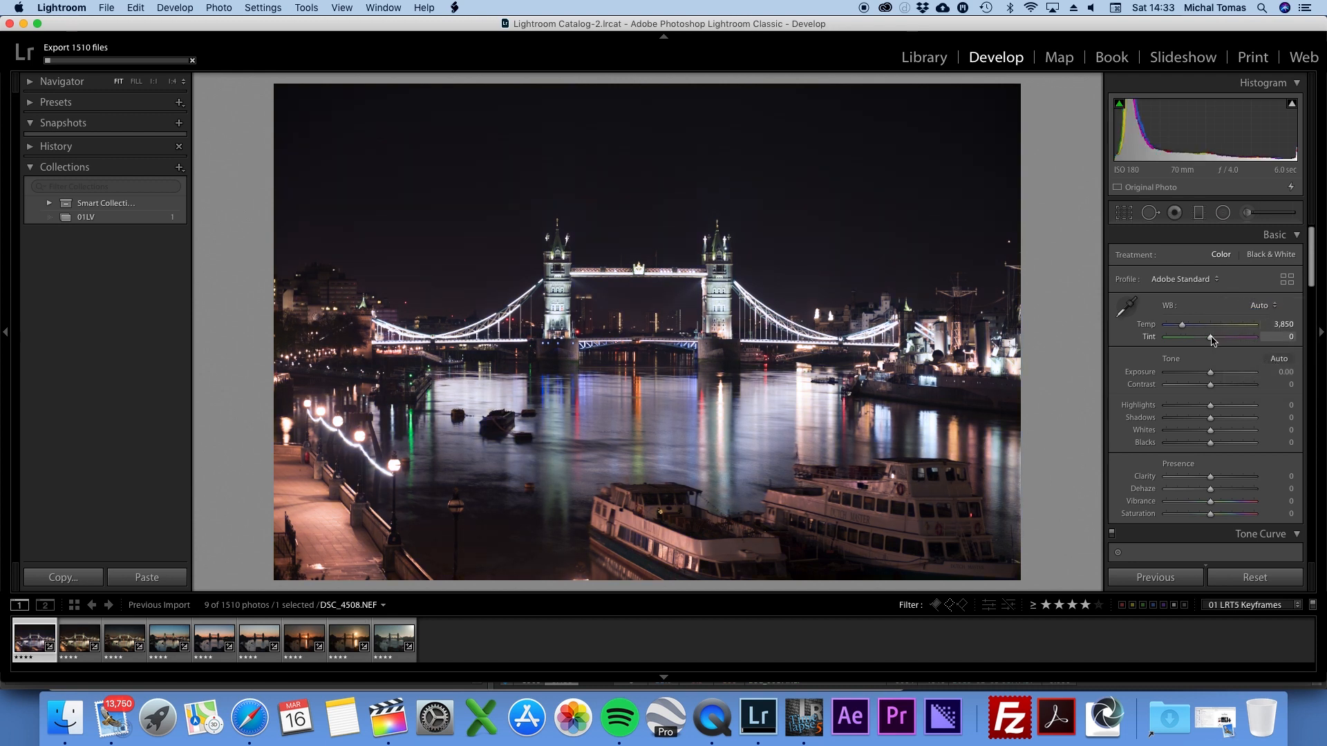
{"action": "left_click_drag", "start_coordinate": [1212, 340], "coordinate": [1187, 327]}
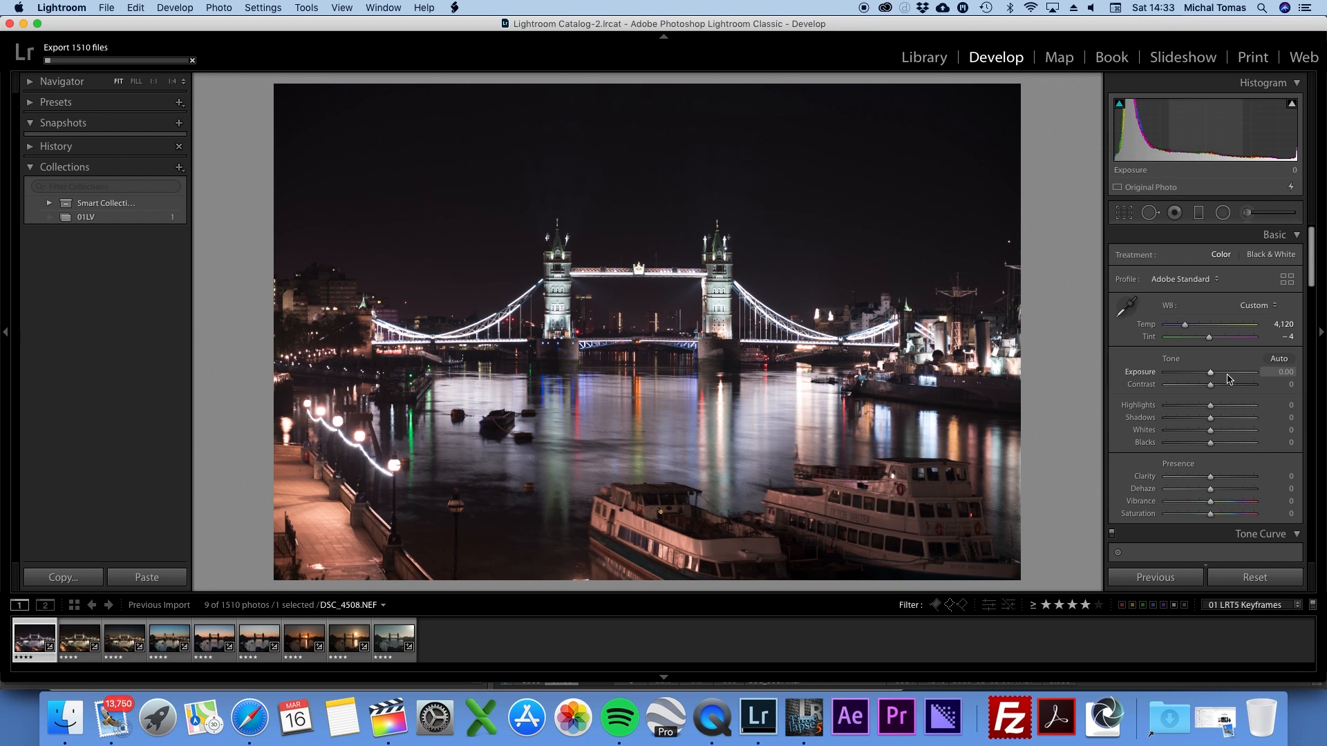
- Set Exposure to +1.15, Highlights to -49, Shadows to +45 and Contrast to +48 on the first keyframe
{"action": "left_click_drag", "start_coordinate": [1211, 375], "coordinate": [1191, 408]}
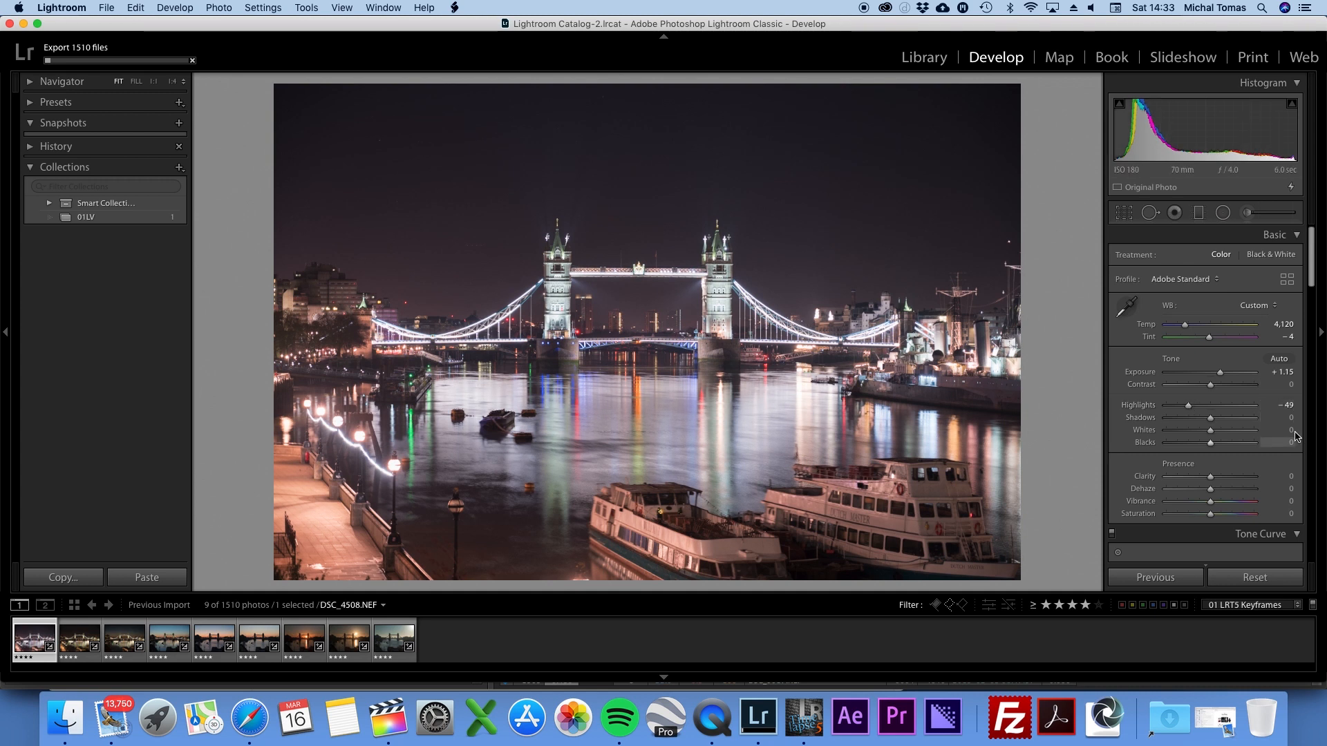
{"action": "left_click_drag", "start_coordinate": [1211, 418], "coordinate": [1232, 420]}
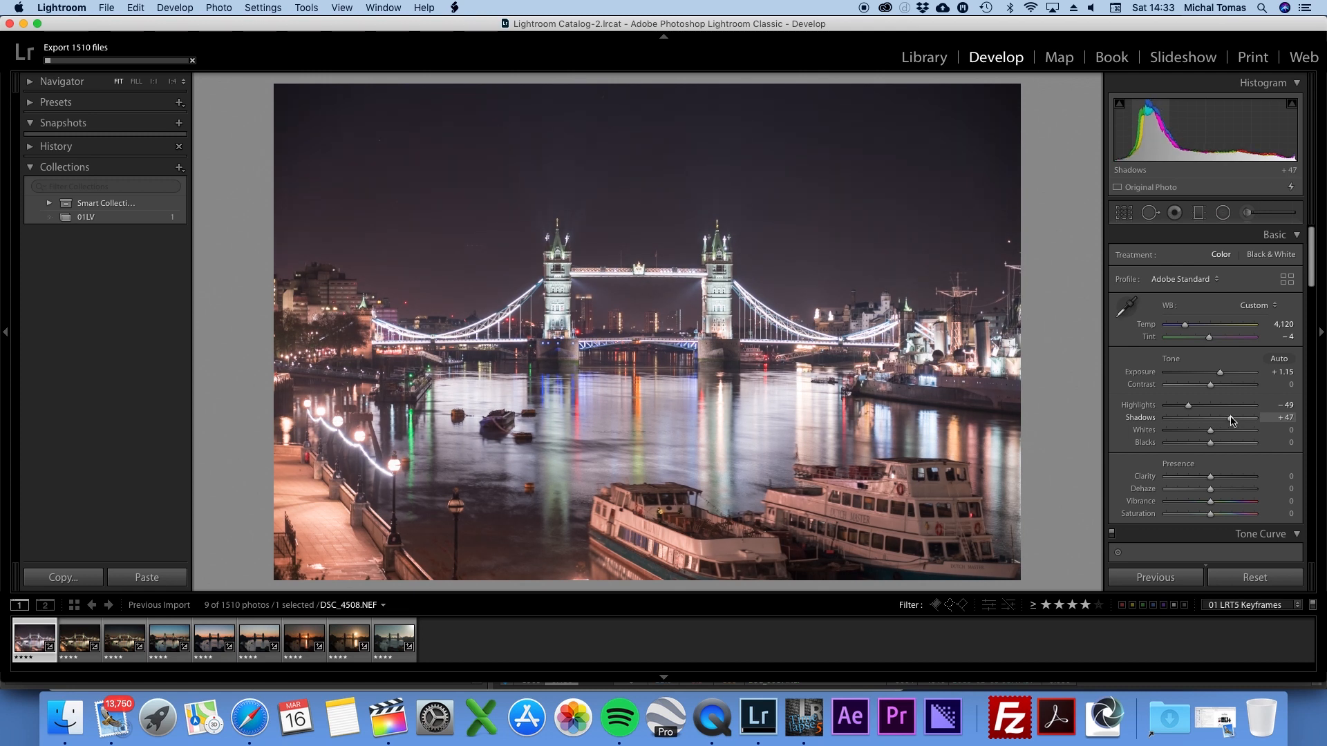
{"action": "left_click_drag", "start_coordinate": [1210, 385], "coordinate": [1233, 387]}
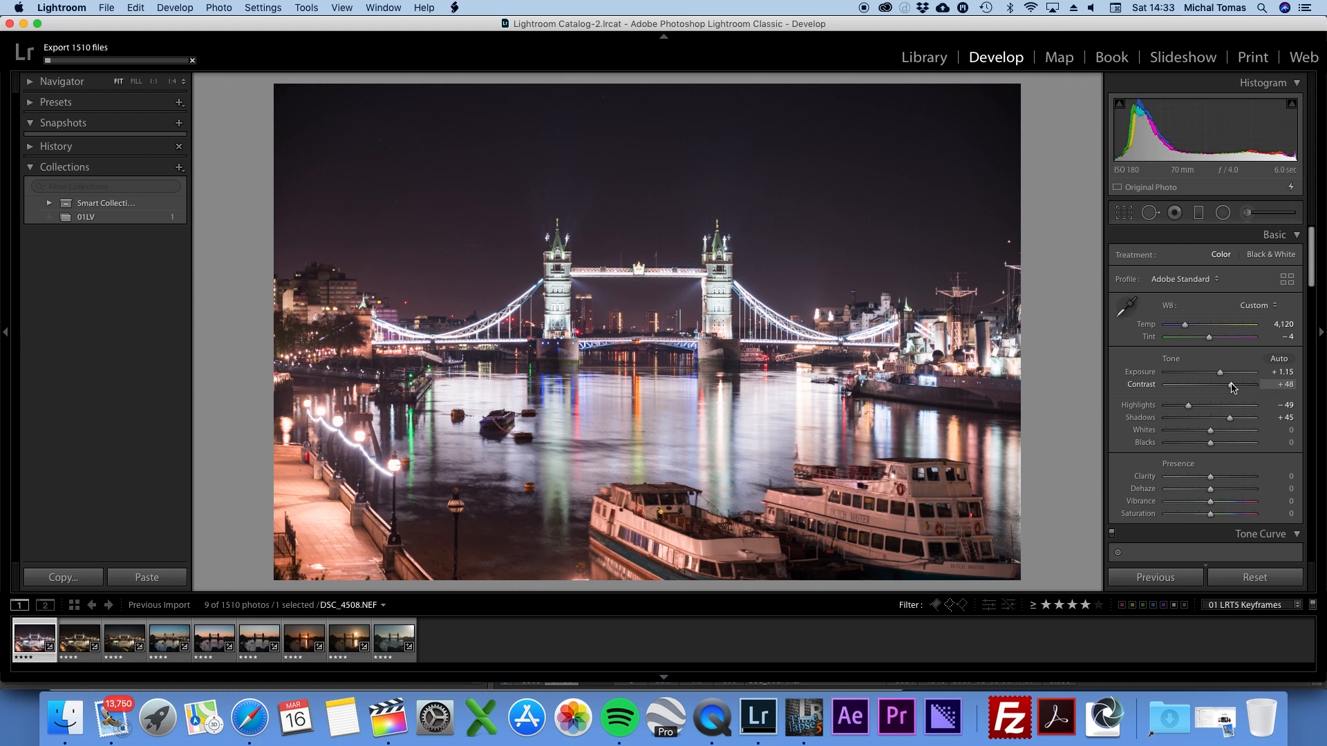
- Compare the edited first keyframe with its original look by switching between the before and after views
{"action": "key", "text": "backslash"}
{"action": "key", "text": "backslash"}
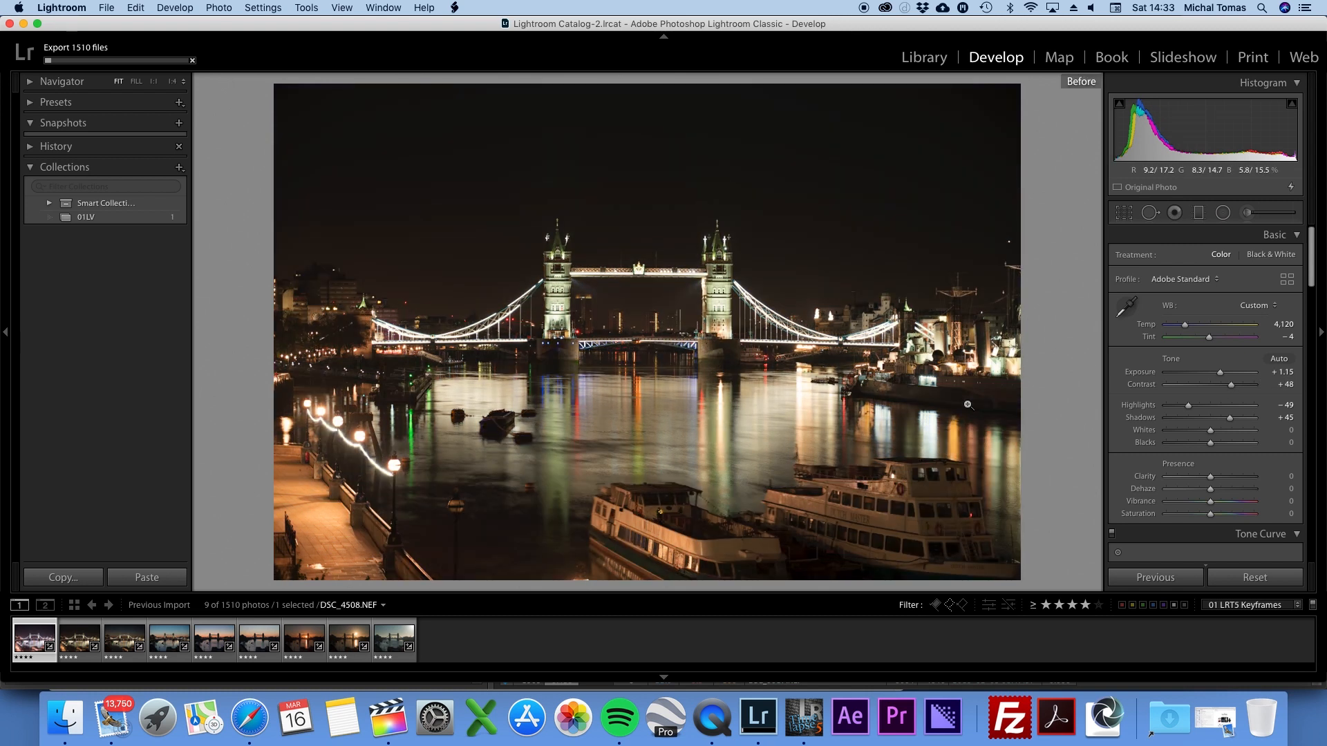
{"action": "key", "text": "backslash"}
{"action": "key", "text": "backslash"}
{"action": "key", "text": "backslash"}
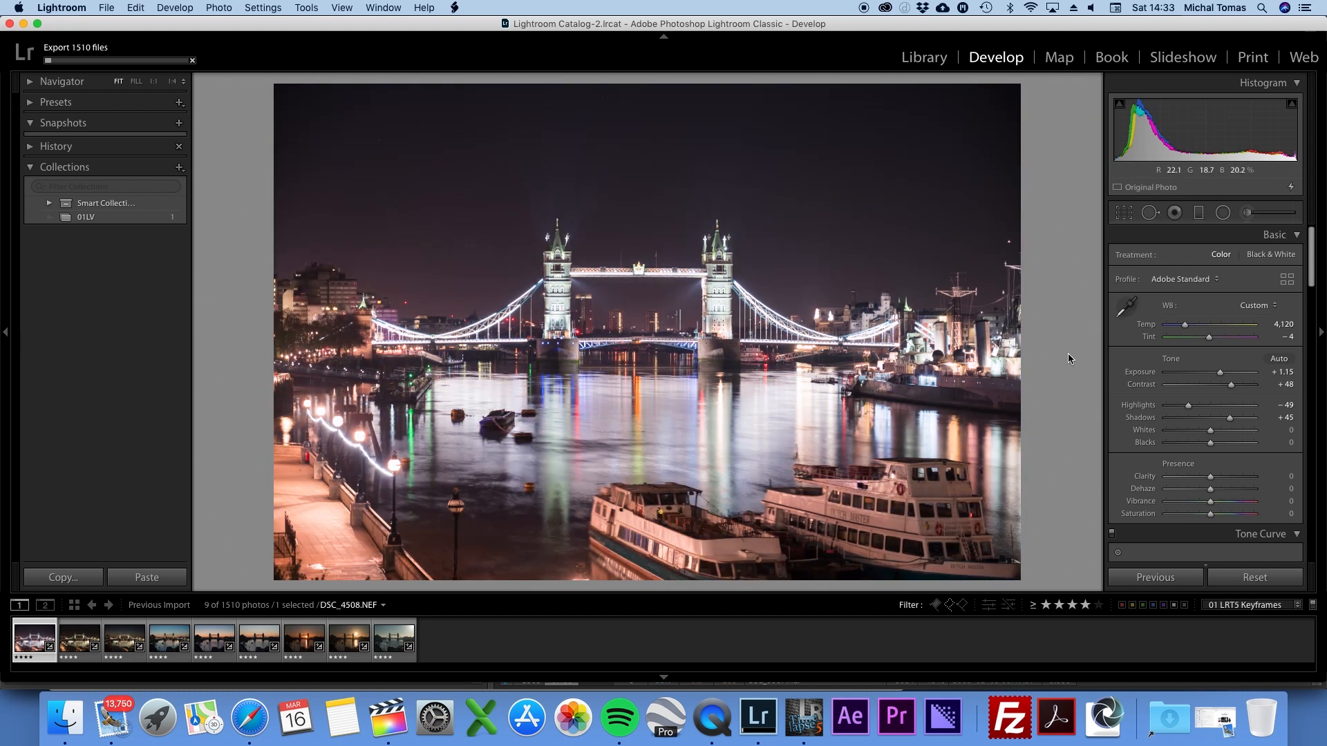
{"action": "key", "text": "backslash"}
{"action": "key", "text": "backslash"}
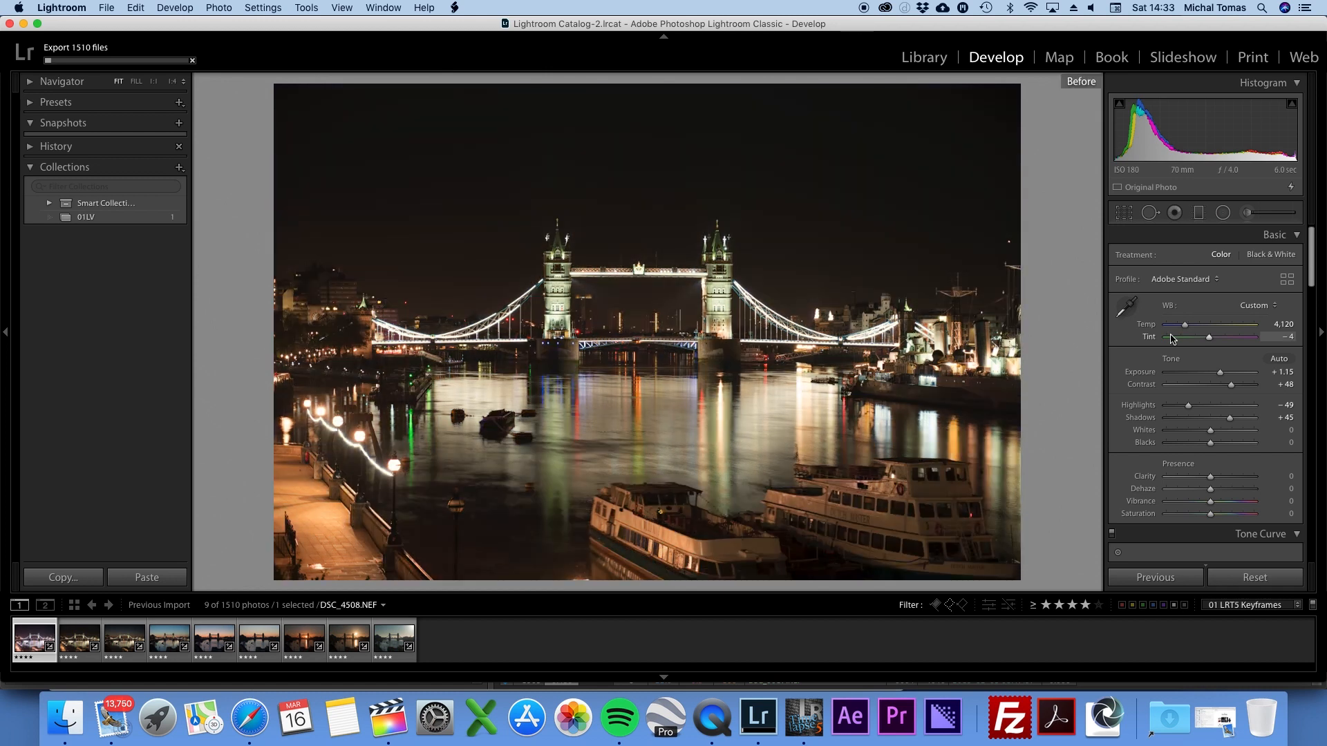
{"action": "key", "text": "backslash"}
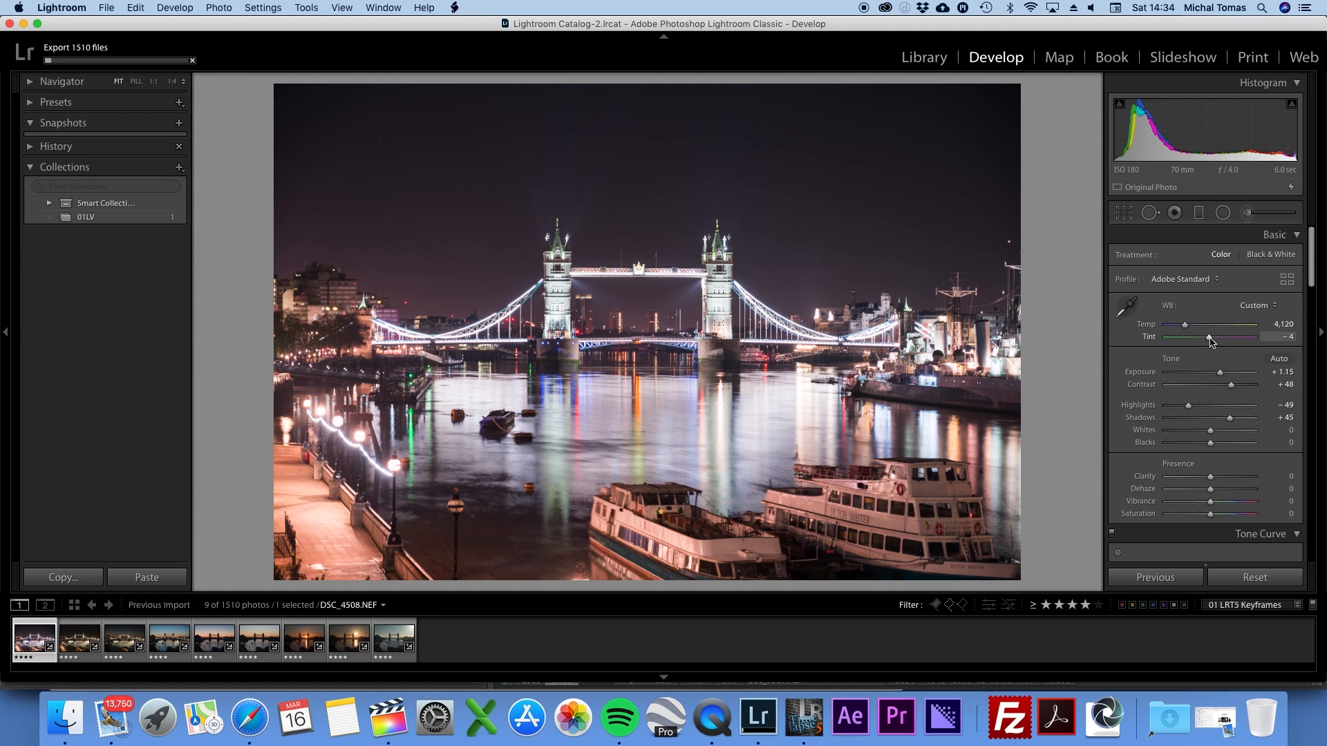
- Fine-tune the white balance to Temp 3,877 and Tint -15, and compare the photo with its before view
{"action": "left_click_drag", "start_coordinate": [1185, 328], "coordinate": [1186, 329]}
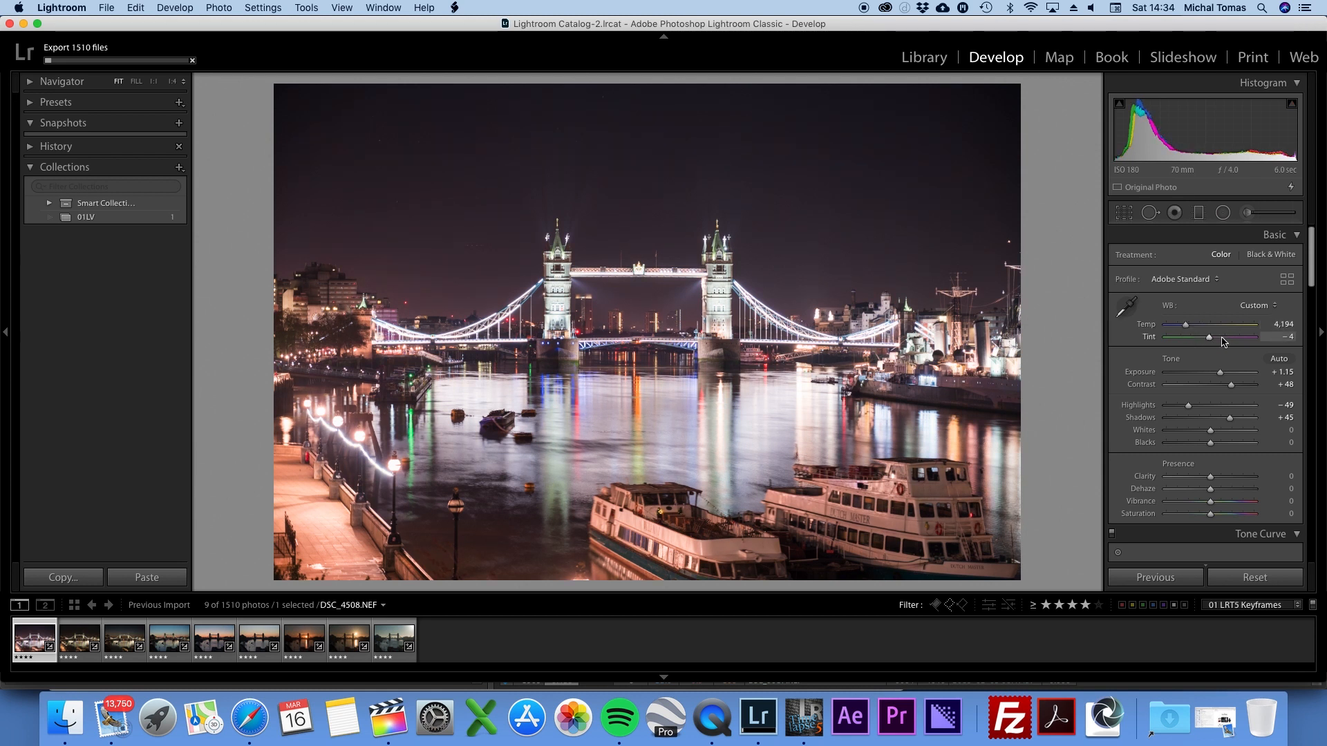
{"action": "left_click_drag", "start_coordinate": [1208, 341], "coordinate": [1206, 341]}
{"action": "left_click_drag", "start_coordinate": [1186, 325], "coordinate": [1184, 328]}
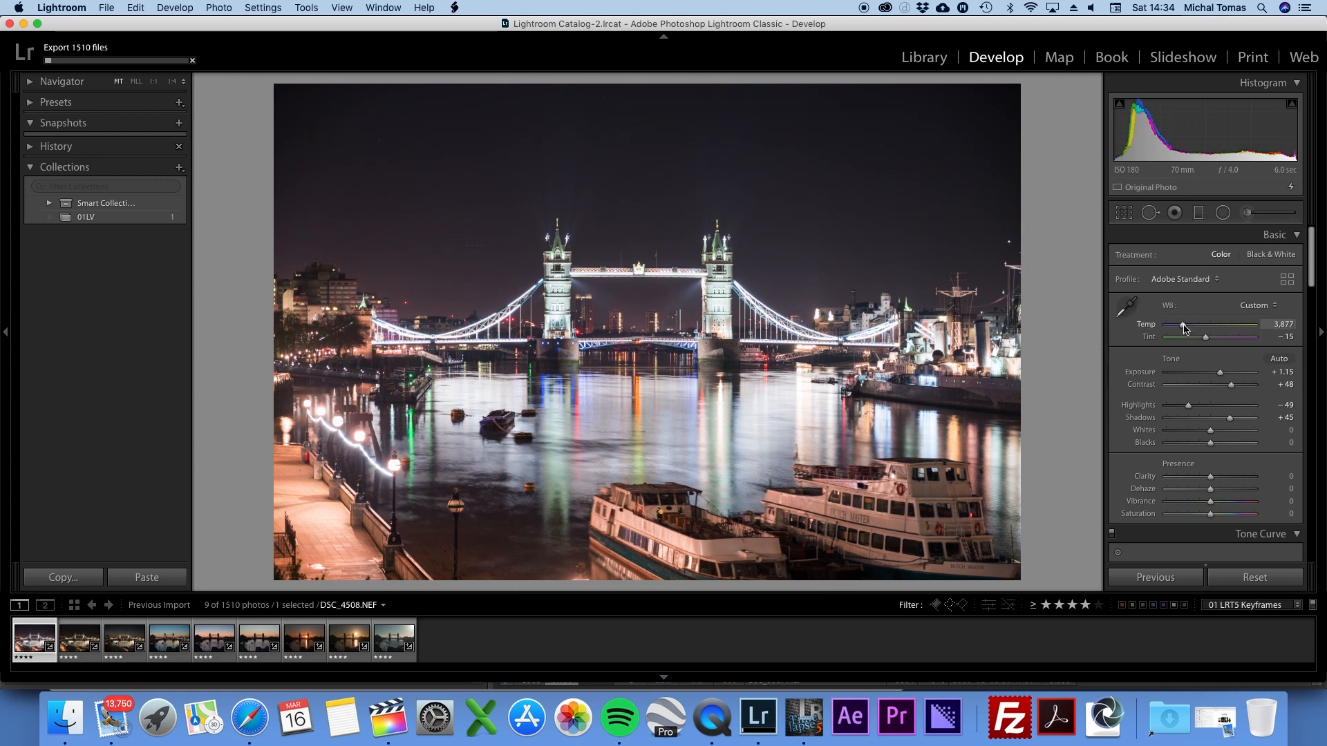
{"action": "key", "text": "backslash"}
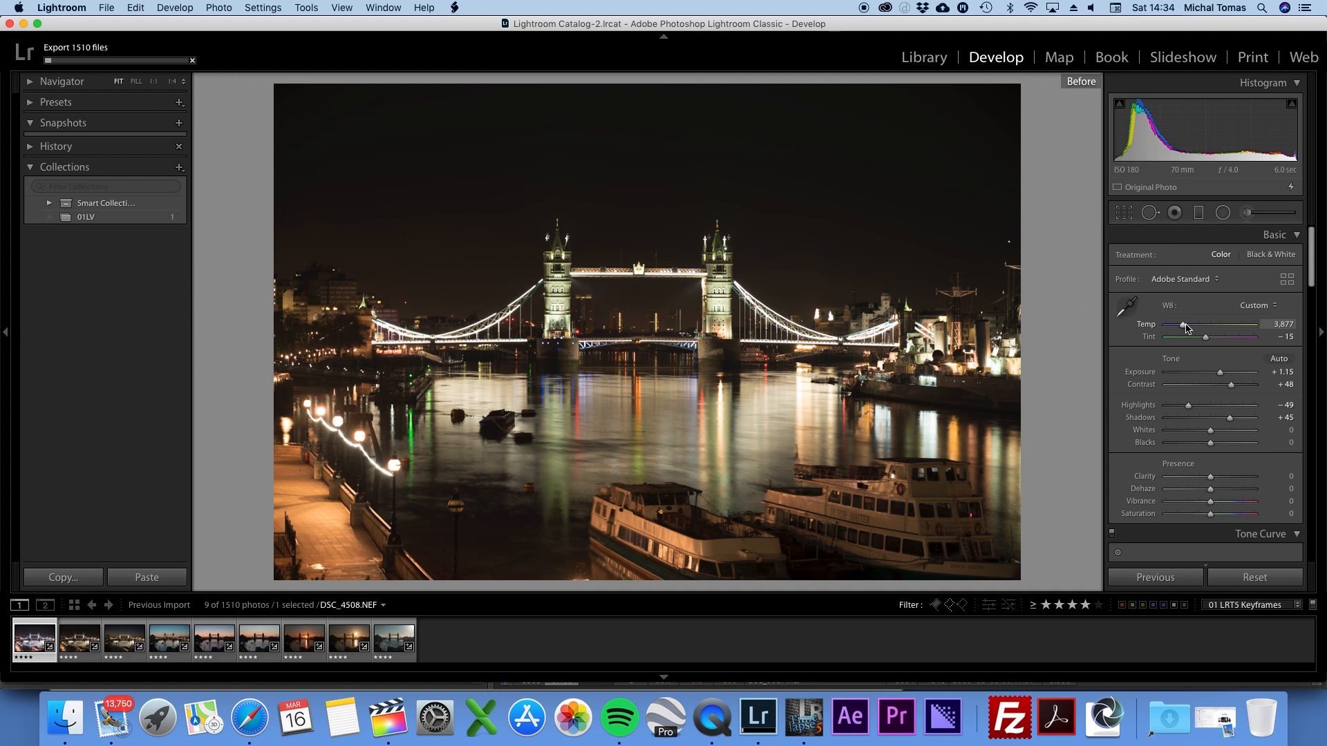
{"action": "key", "text": "backslash"}
{"action": "key", "text": "backslash"}
{"action": "key", "text": "backslash"}
- Set the sharpening to Amount 50, Radius 2.0 and Detail 50, and inspect the bridge tower up close
{"action": "scroll", "coordinate": [1220, 328], "scroll_direction": "down", "scroll_amount": 4}
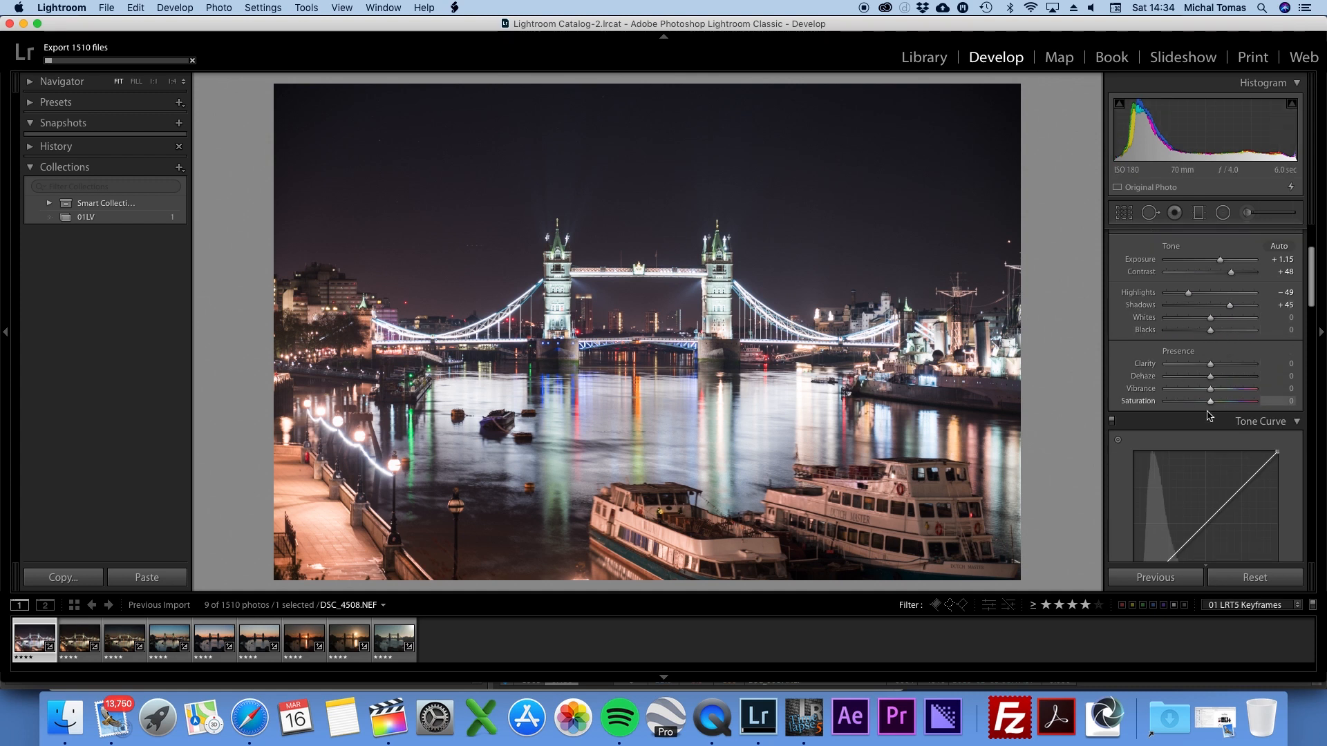
{"action": "scroll", "coordinate": [1210, 408], "scroll_direction": "down", "scroll_amount": 12}
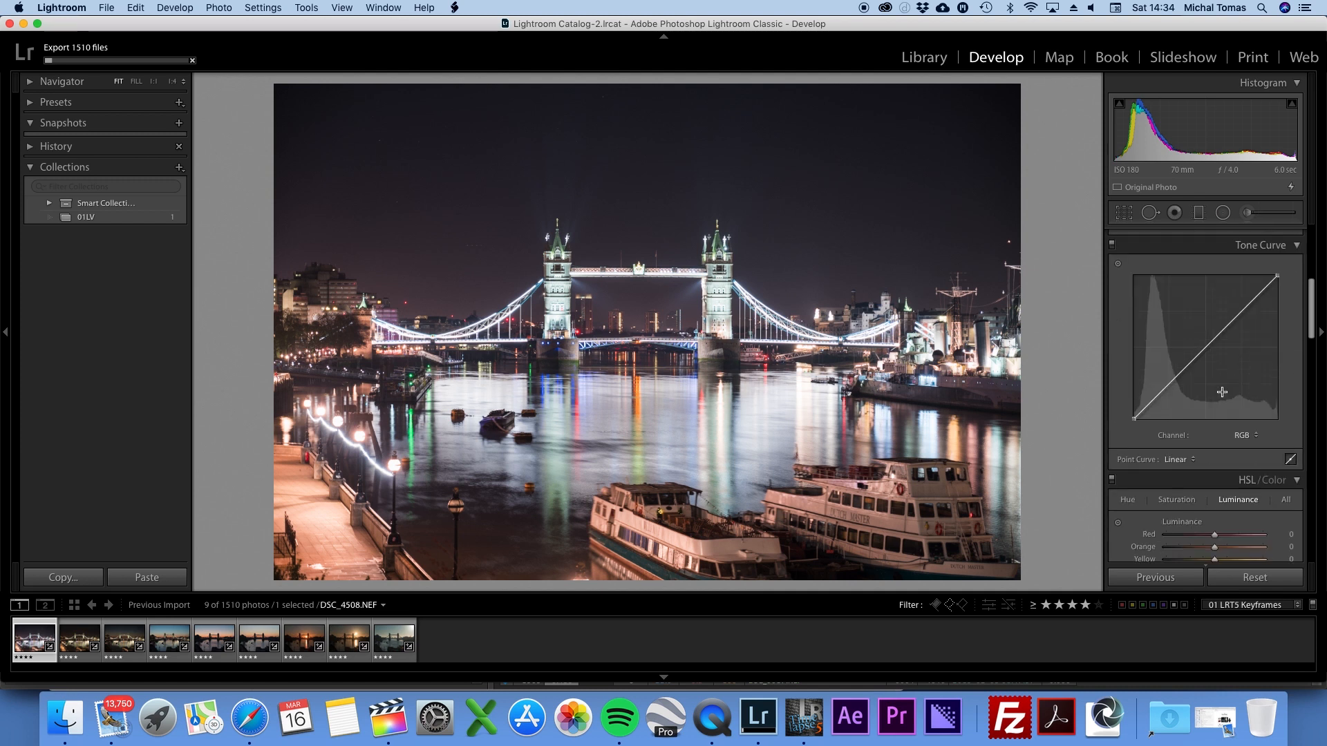
{"action": "scroll", "coordinate": [1224, 392], "scroll_direction": "down", "scroll_amount": 10}
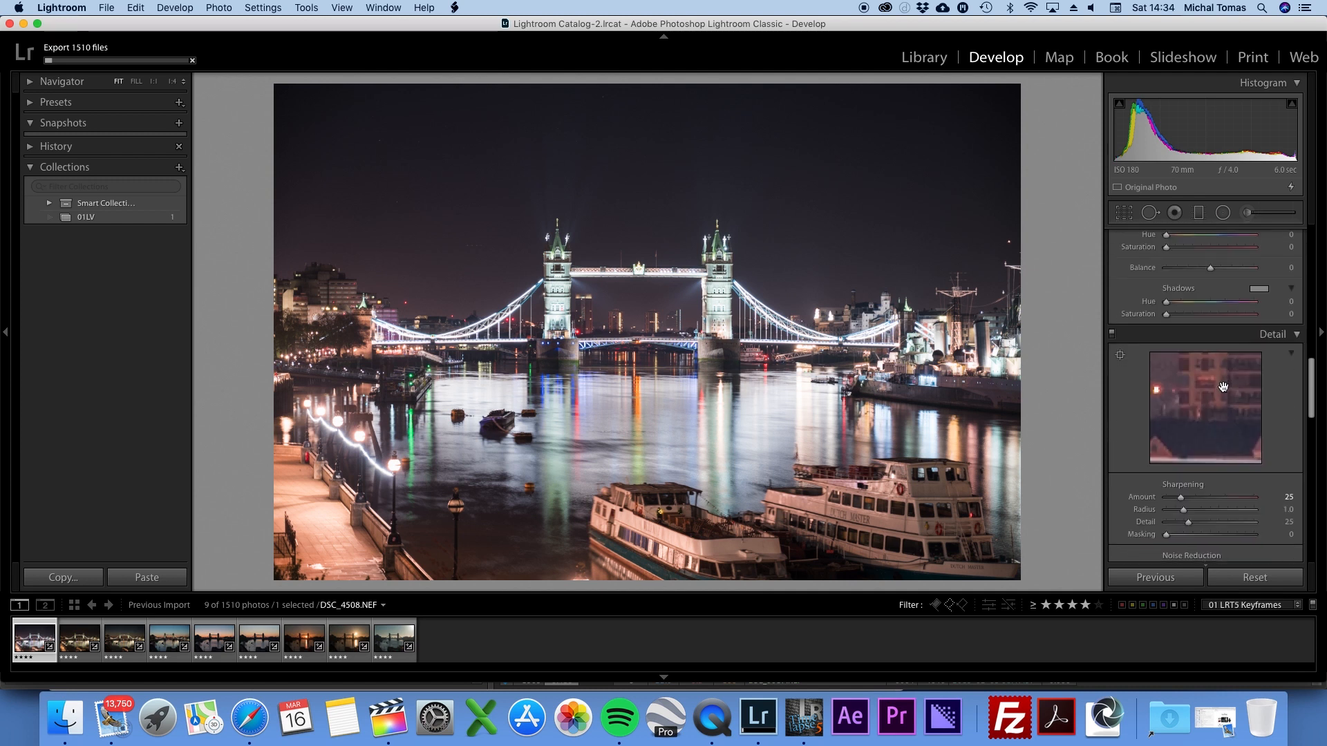
{"action": "left_click", "coordinate": [1284, 365]}
{"action": "type", "text": "50"}
{"action": "key", "text": "Tab"}
{"action": "type", "text": "2"}
{"action": "key", "text": "Tab"}
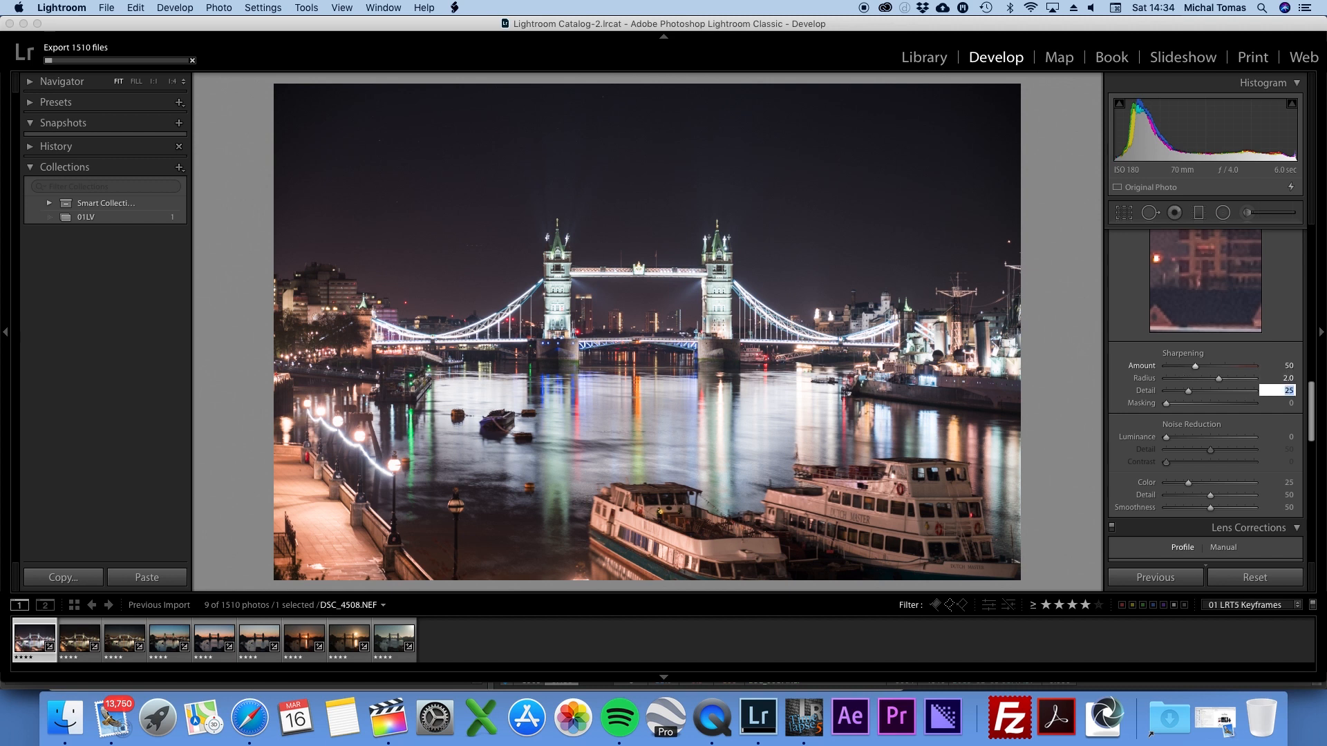
{"action": "key", "text": "Tab"}
{"action": "left_click", "coordinate": [1072, 301]}
{"action": "left_click", "coordinate": [564, 255]}
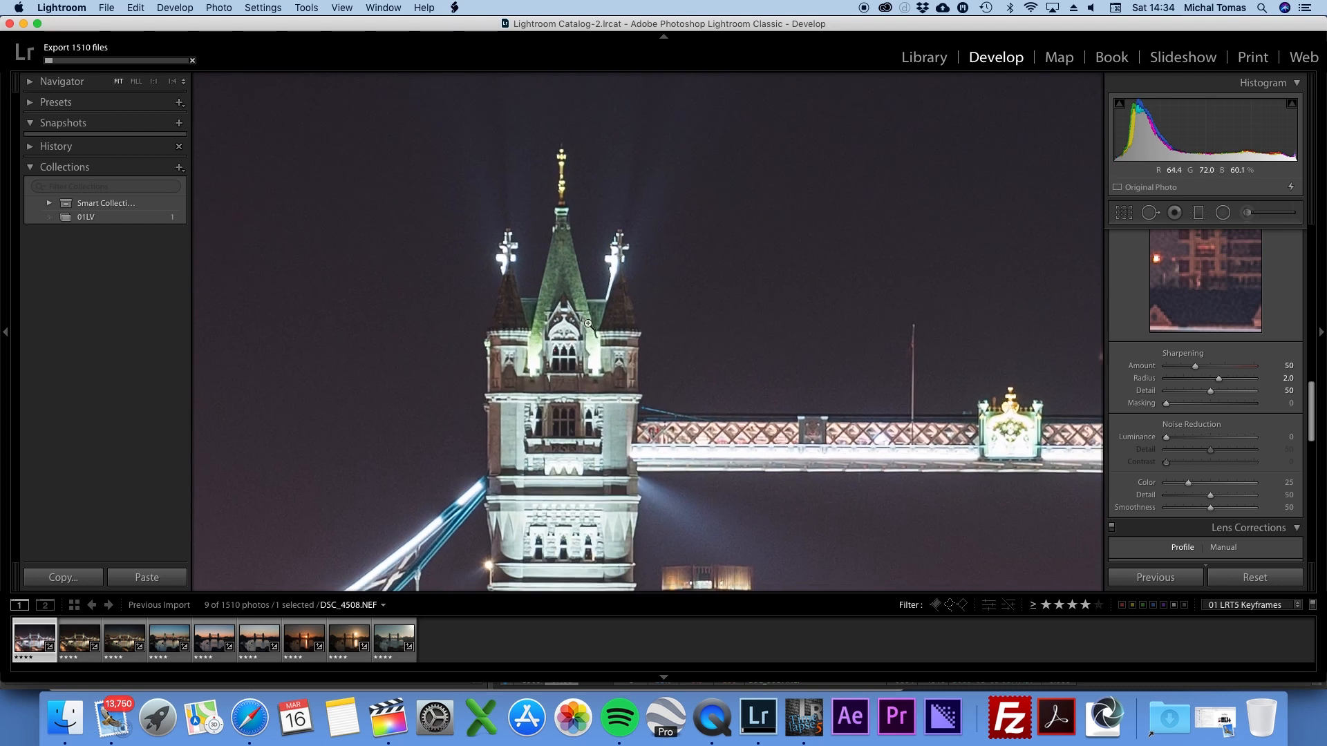
{"action": "left_click", "coordinate": [588, 322]}
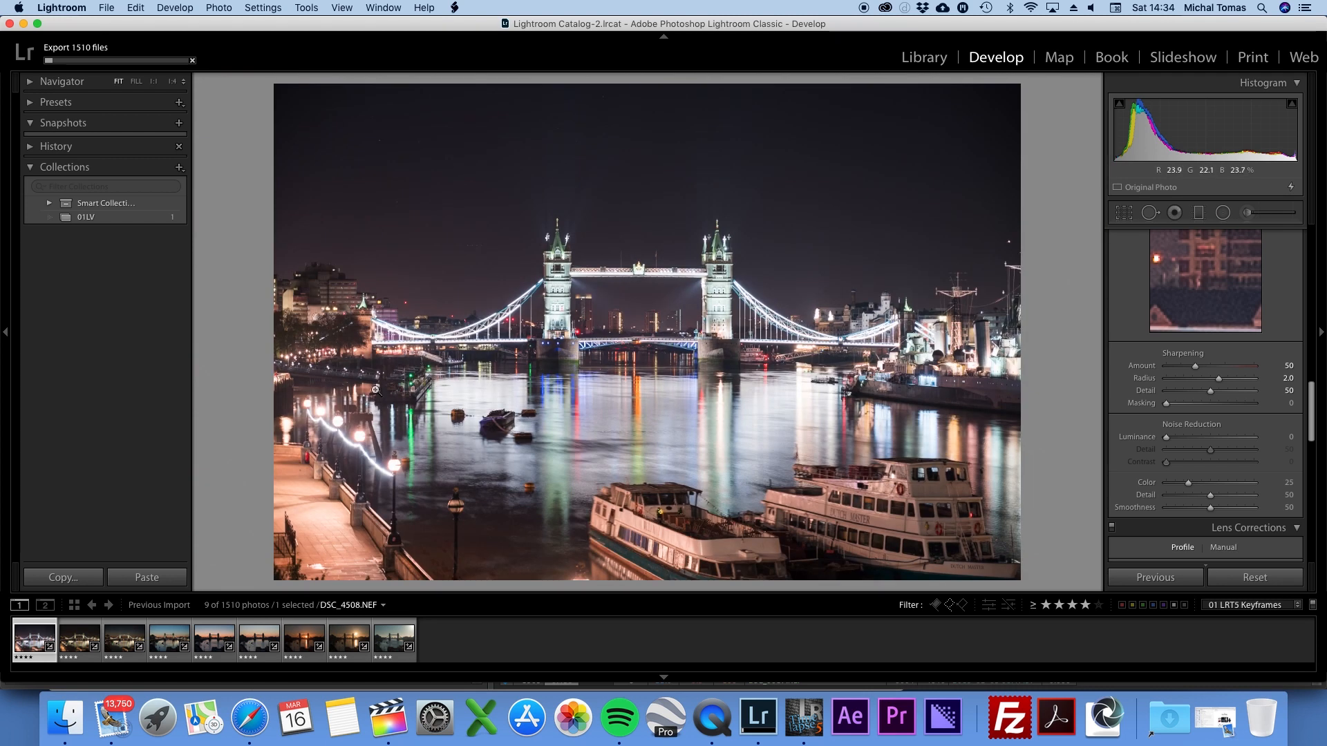
- Inspect the sharpened photo up close around the riverside promenade and the moored warship, and return to the full view
{"action": "left_click", "coordinate": [337, 492]}
{"action": "left_click", "coordinate": [336, 475]}
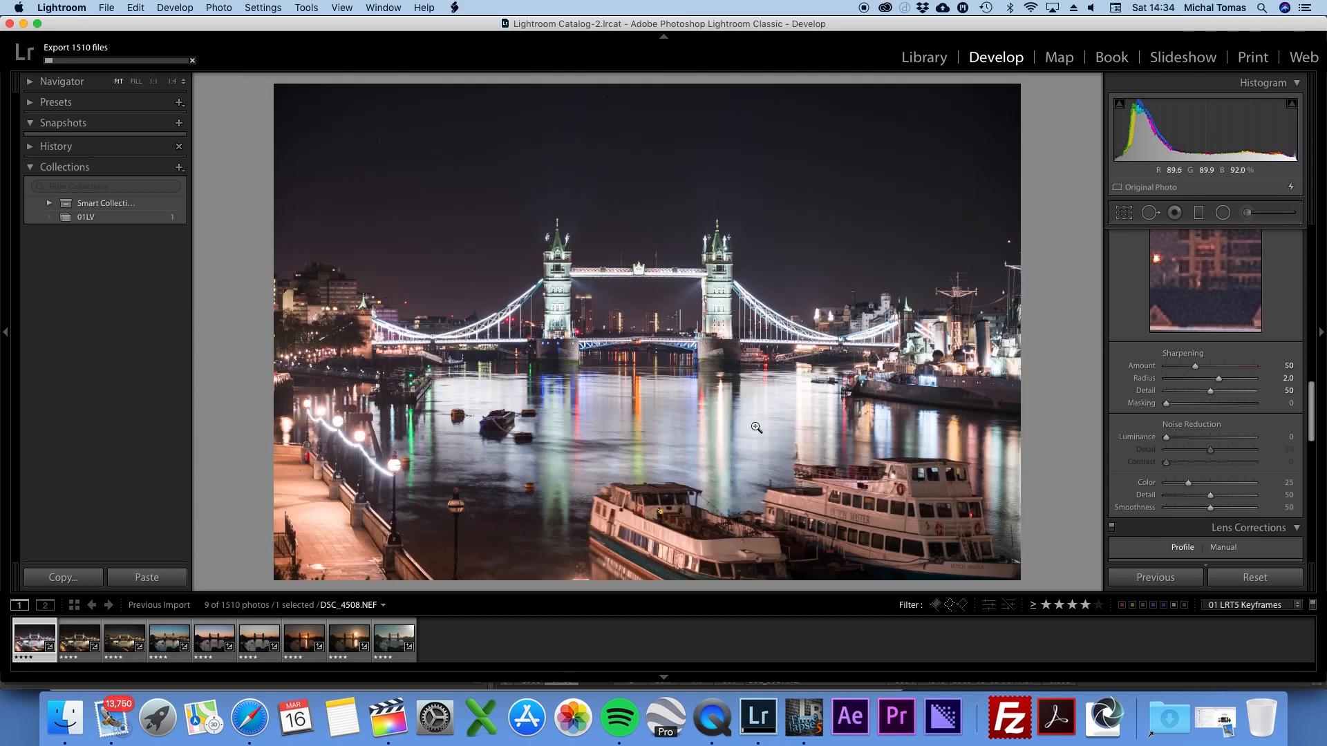
{"action": "left_click", "coordinate": [950, 372]}
{"action": "left_click_drag", "start_coordinate": [1058, 351], "coordinate": [736, 355]}
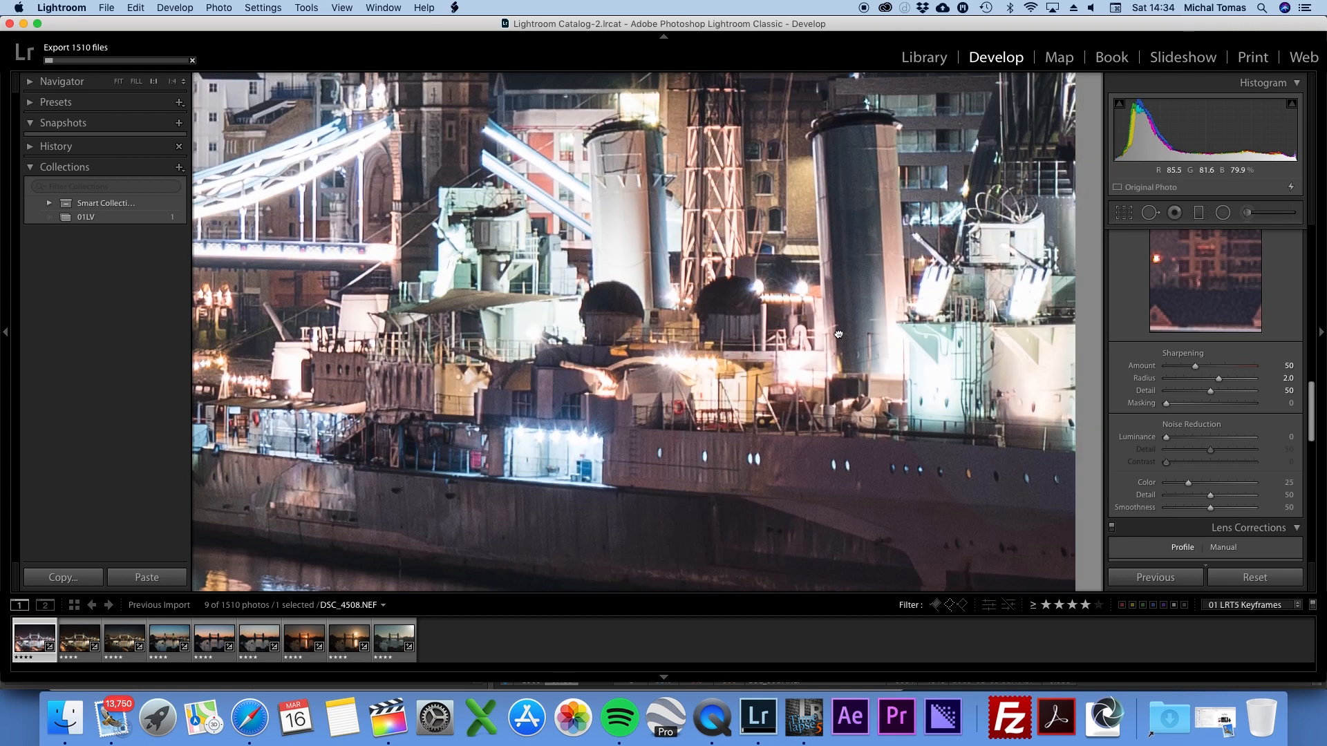
{"action": "left_click", "coordinate": [736, 355]}
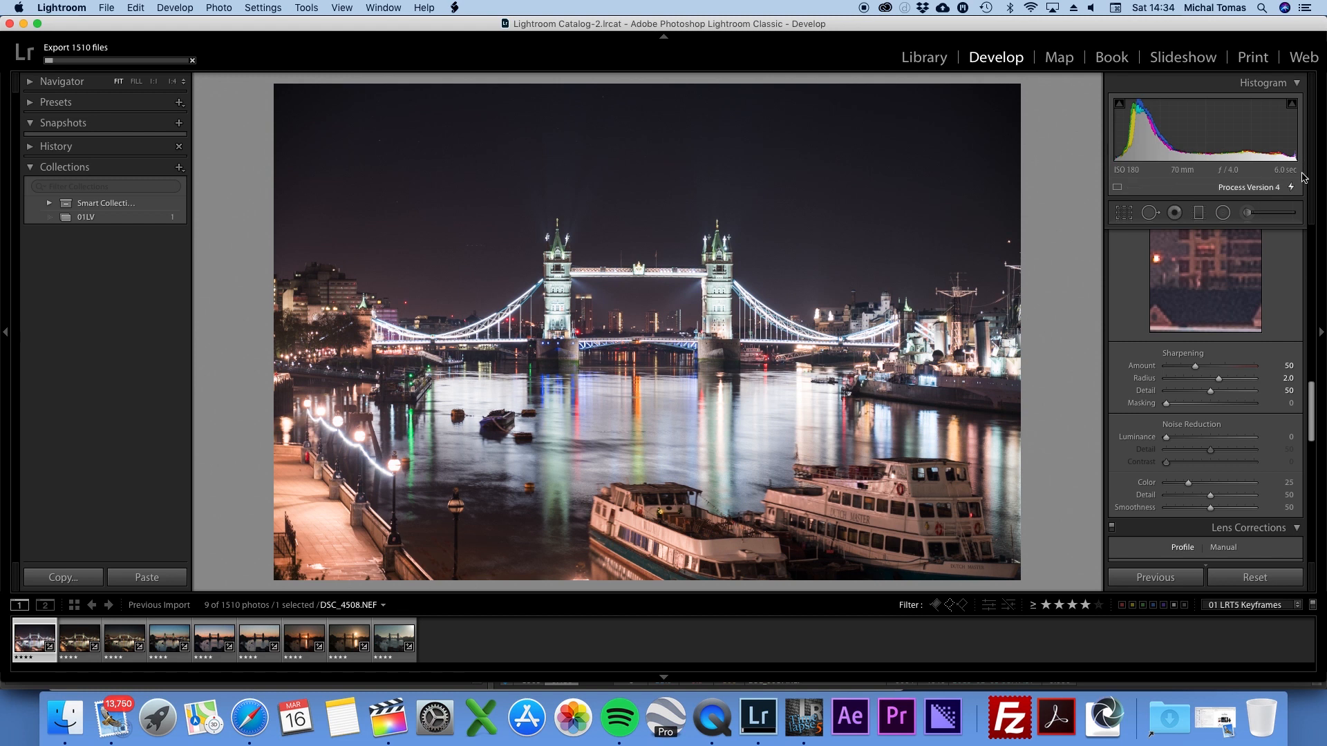
- Sync the first keyframe's develop settings to the second keyframe with the LRTimelapse Sync Keyframes script
{"action": "left_click", "coordinate": [83, 648]}
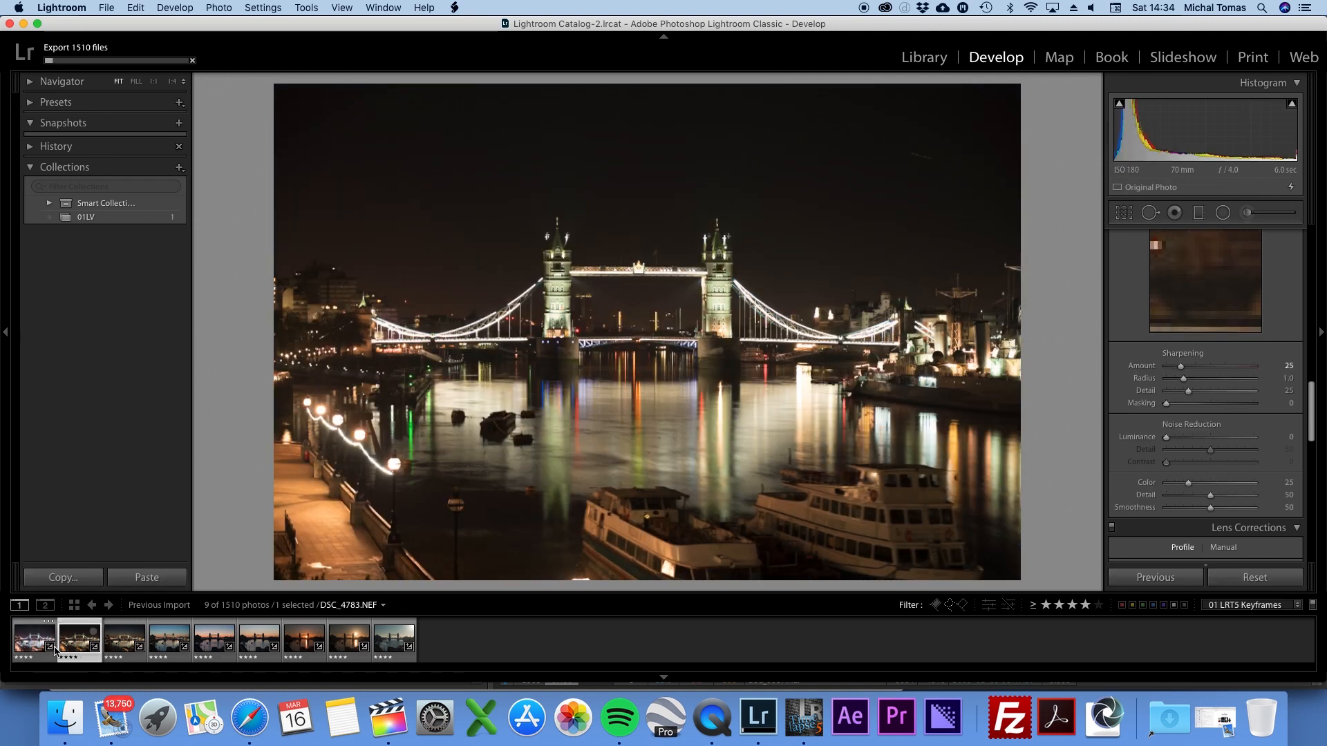
{"action": "key", "text": "Left"}
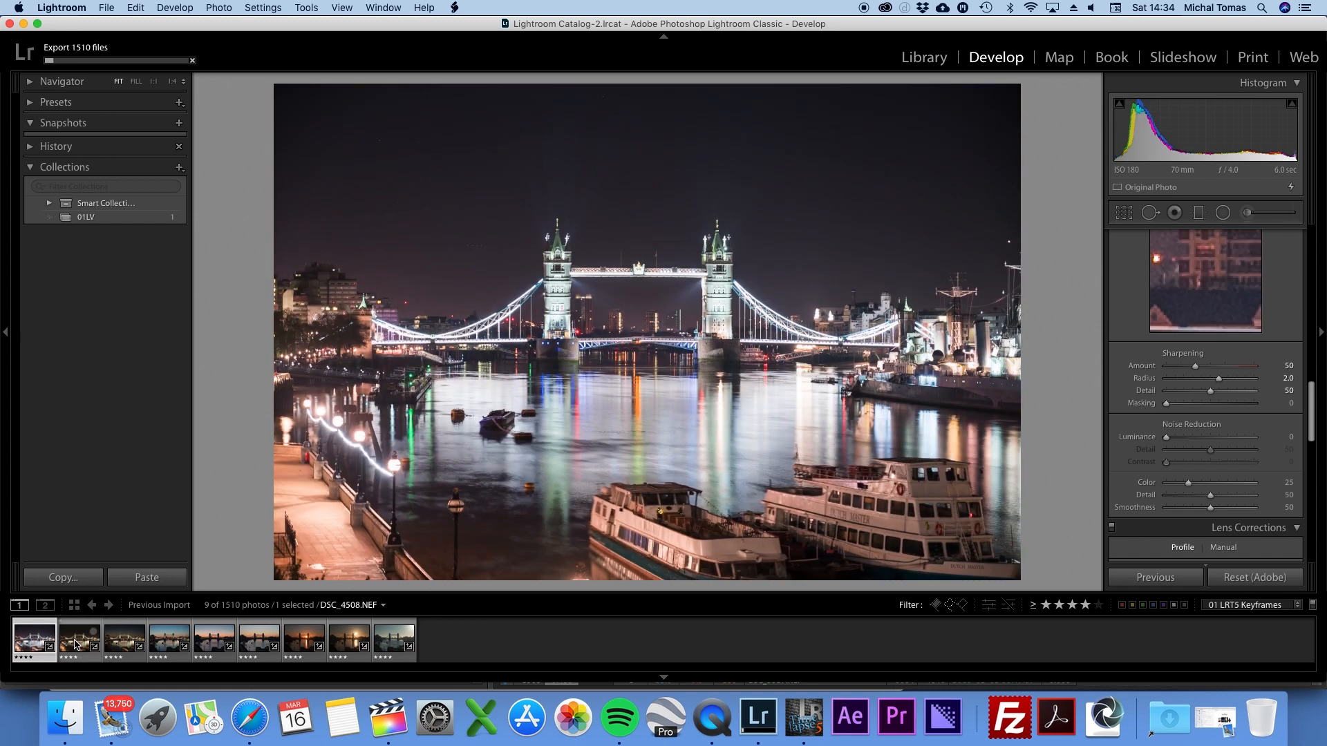
{"action": "left_click", "coordinate": [77, 645], "text": "shift"}
{"action": "left_click", "coordinate": [456, 9]}
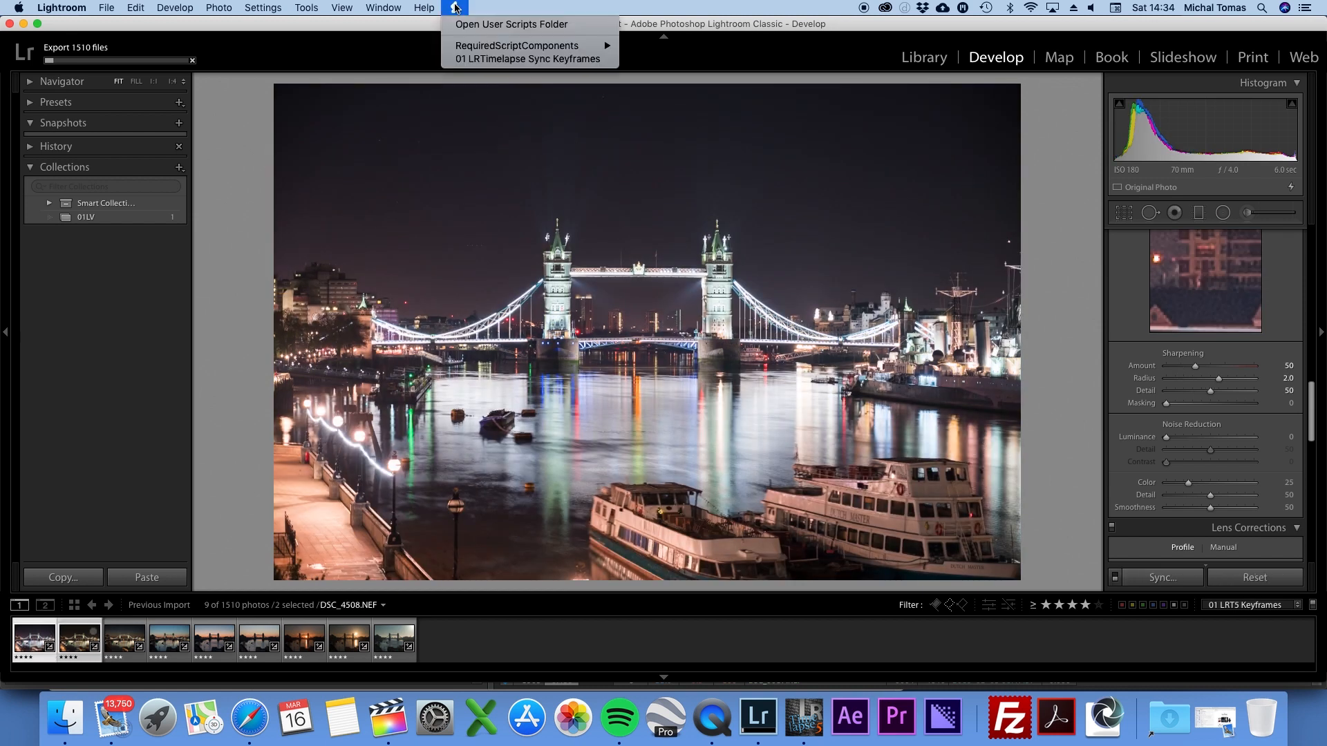
{"action": "left_click", "coordinate": [463, 59]}
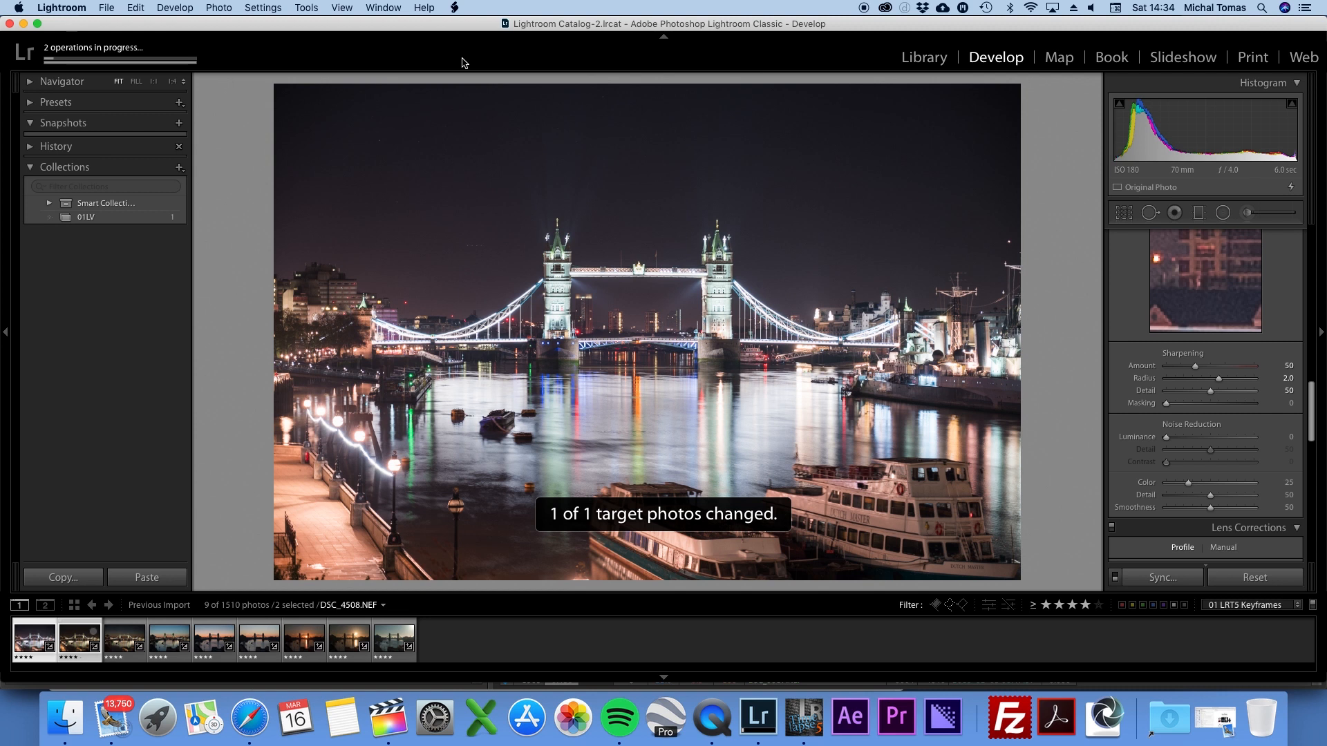
- Run the LRTimelapse Sync Keyframes script to carry the second keyframe's settings over to the third keyframe
{"action": "left_click", "coordinate": [72, 645]}
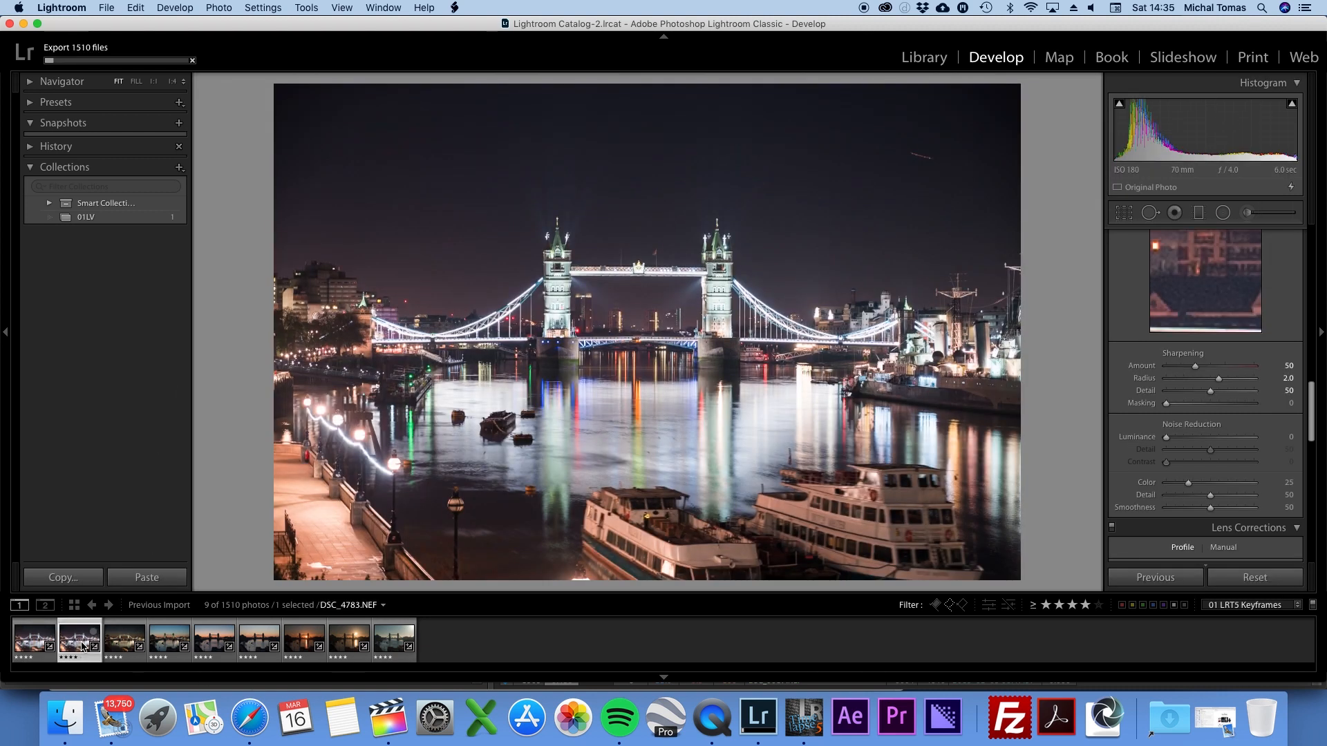
{"action": "left_click", "coordinate": [125, 645], "text": "shift"}
{"action": "left_click", "coordinate": [457, 8]}
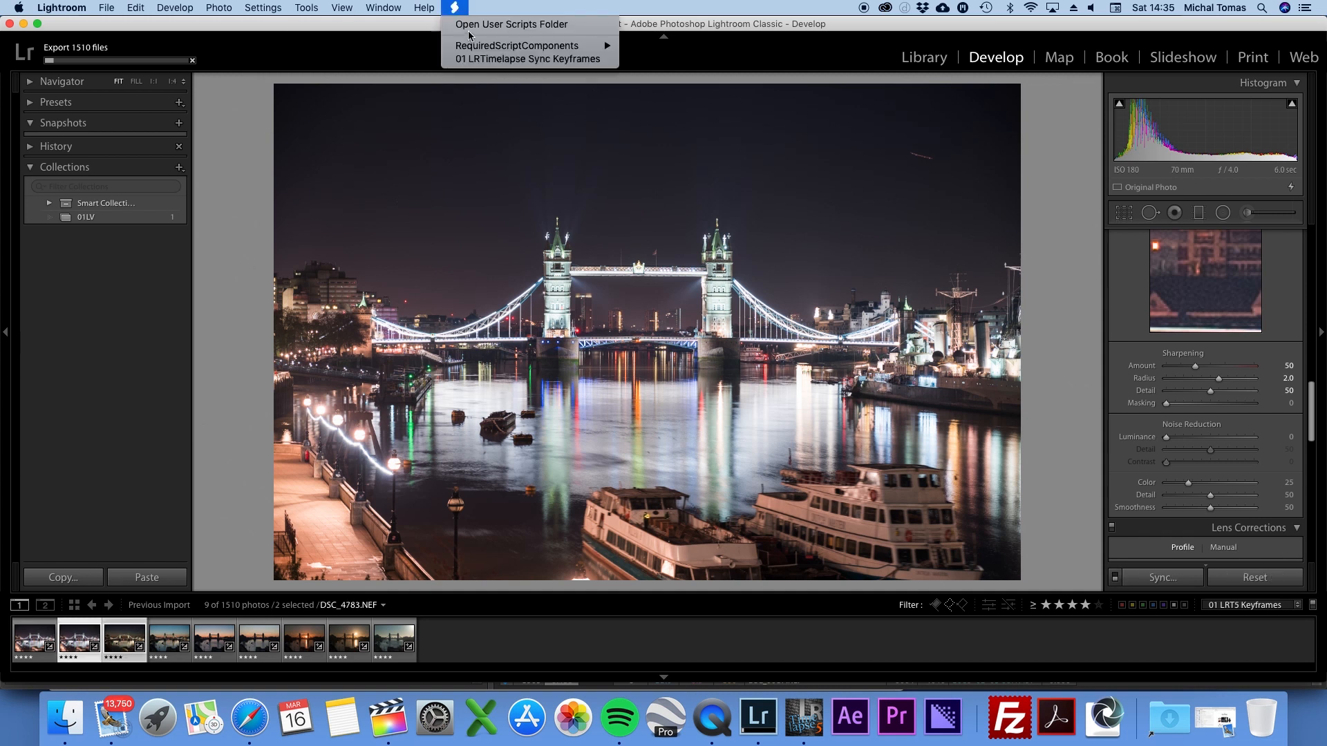
{"action": "left_click", "coordinate": [512, 52]}
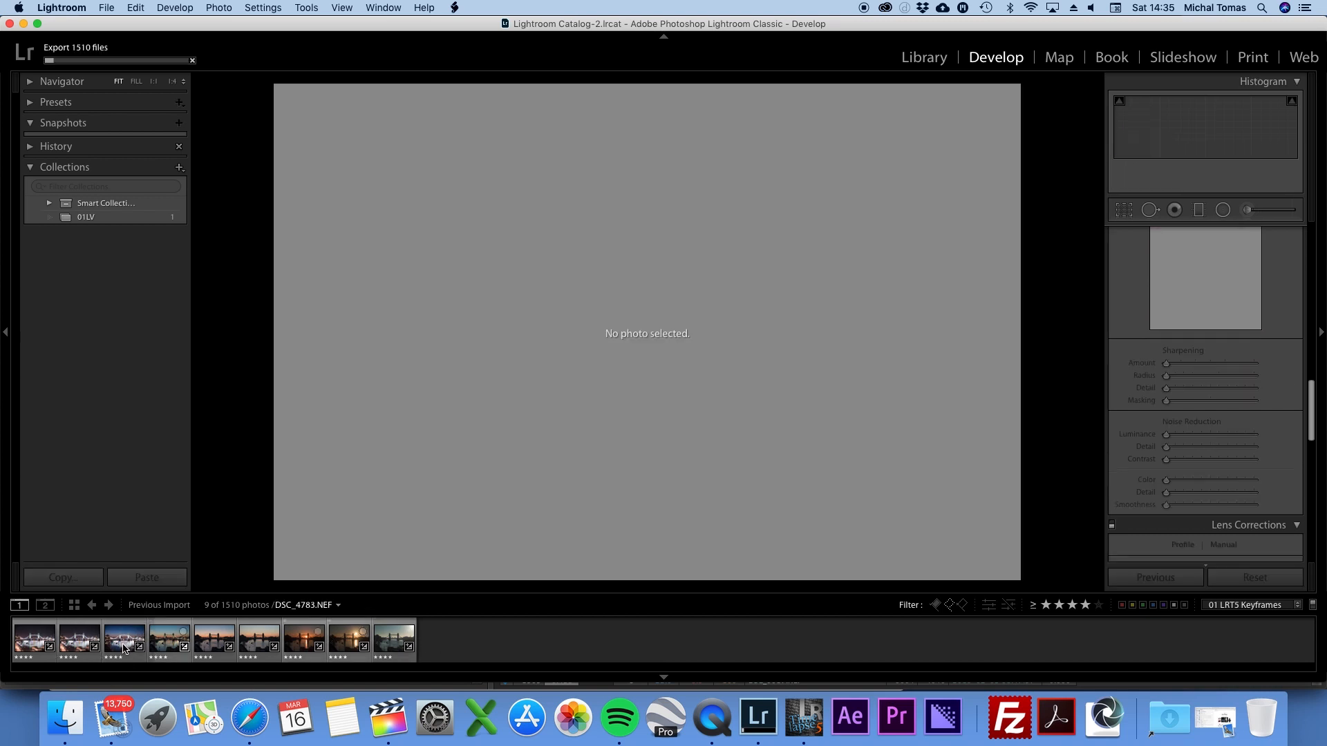
- Set Exposure to +0.95 and Contrast to +44 on the third keyframe
{"action": "left_click", "coordinate": [125, 644]}
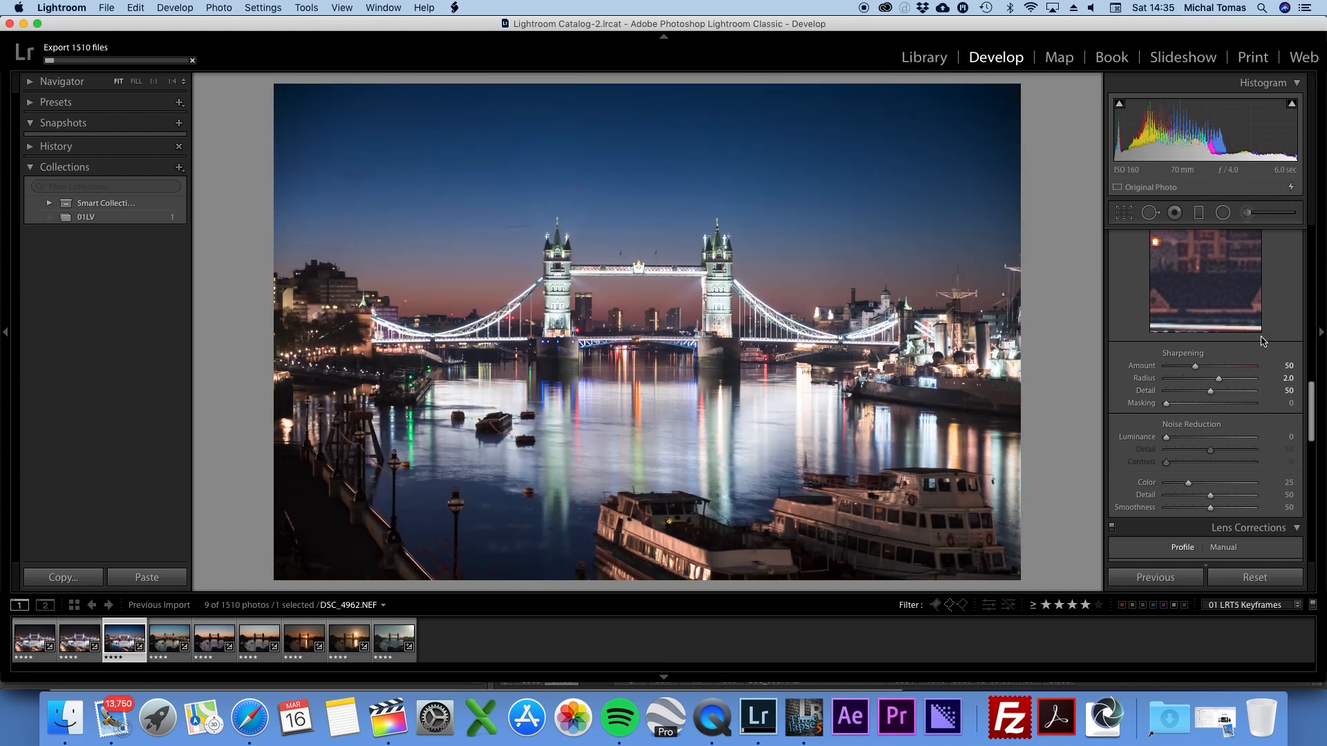
{"action": "scroll", "coordinate": [1262, 337], "scroll_direction": "up", "scroll_amount": 10}
{"action": "scroll", "coordinate": [1244, 352], "scroll_direction": "up", "scroll_amount": 2}
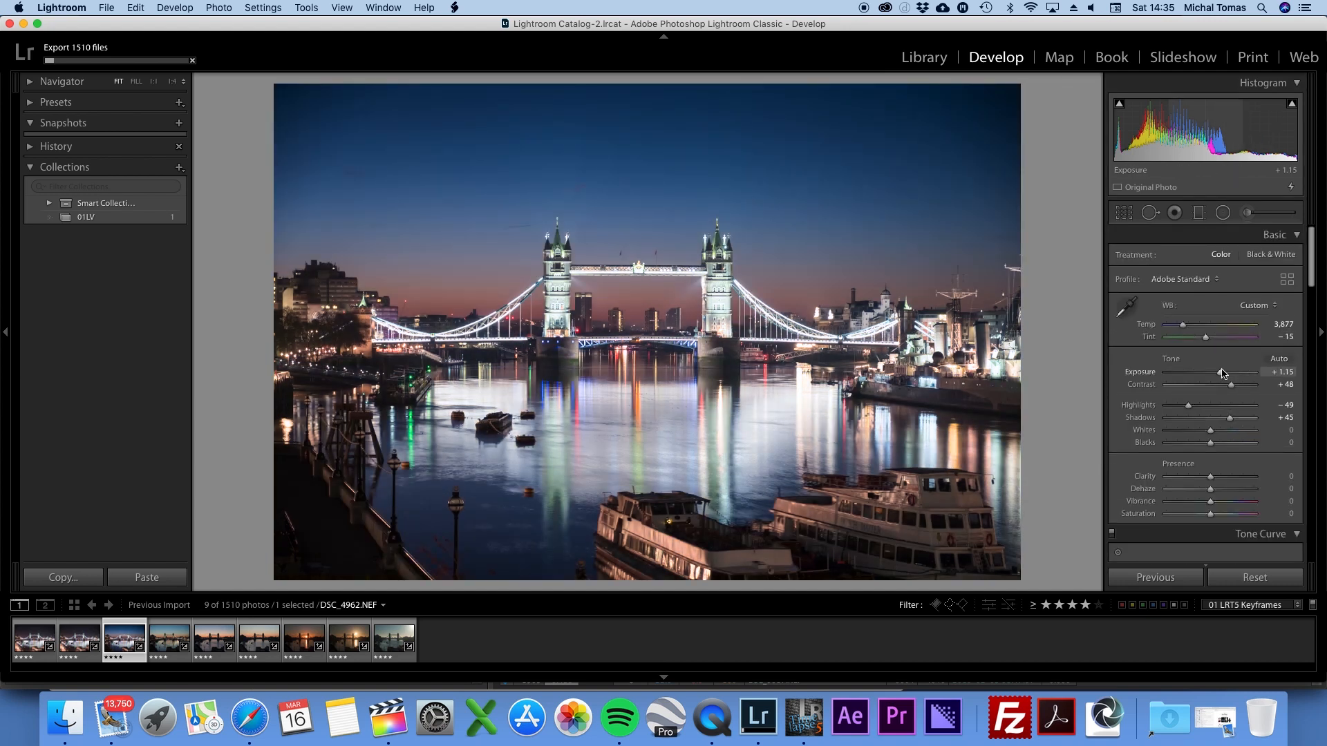
{"action": "left_click_drag", "start_coordinate": [1220, 374], "coordinate": [1219, 374]}
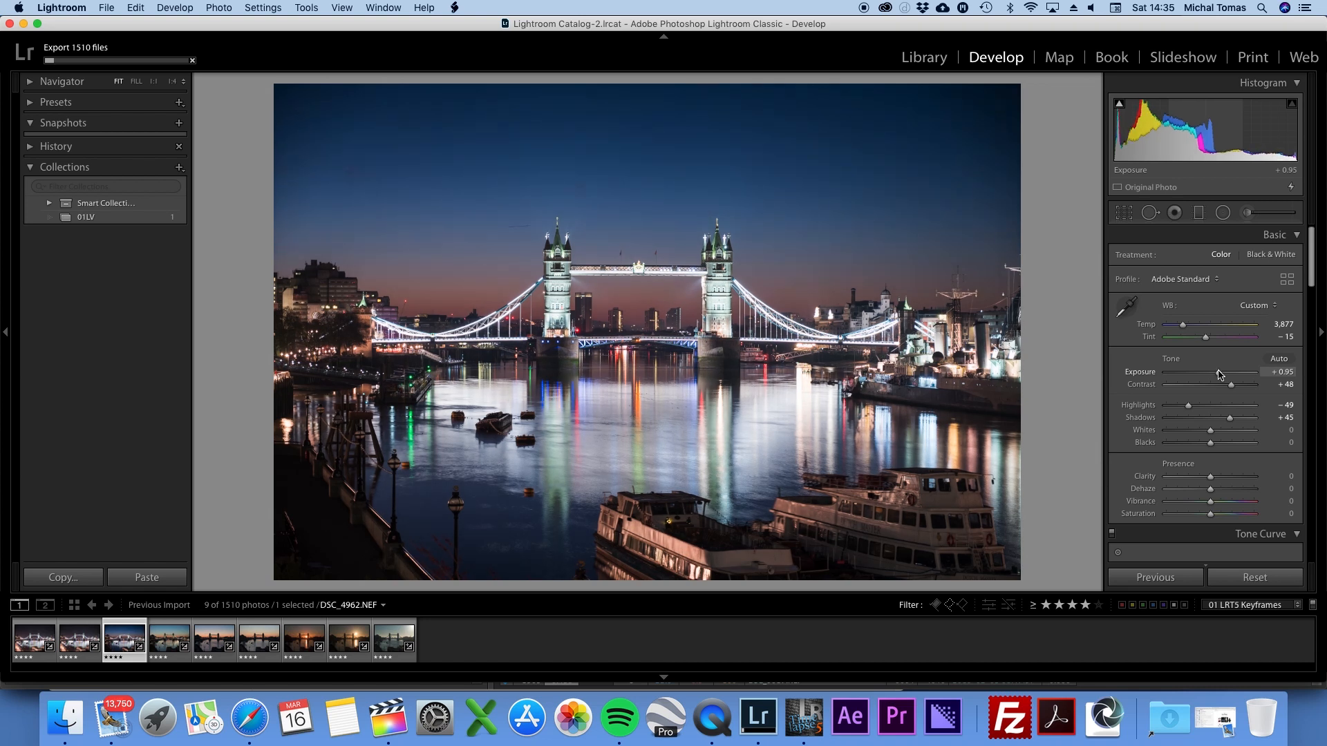
{"action": "mouse_move", "coordinate": [1231, 385]}
{"action": "left_mouse_down"}
{"action": "mouse_move", "coordinate": [1218, 388]}
{"action": "mouse_move", "coordinate": [1230, 389]}
{"action": "left_mouse_up"}
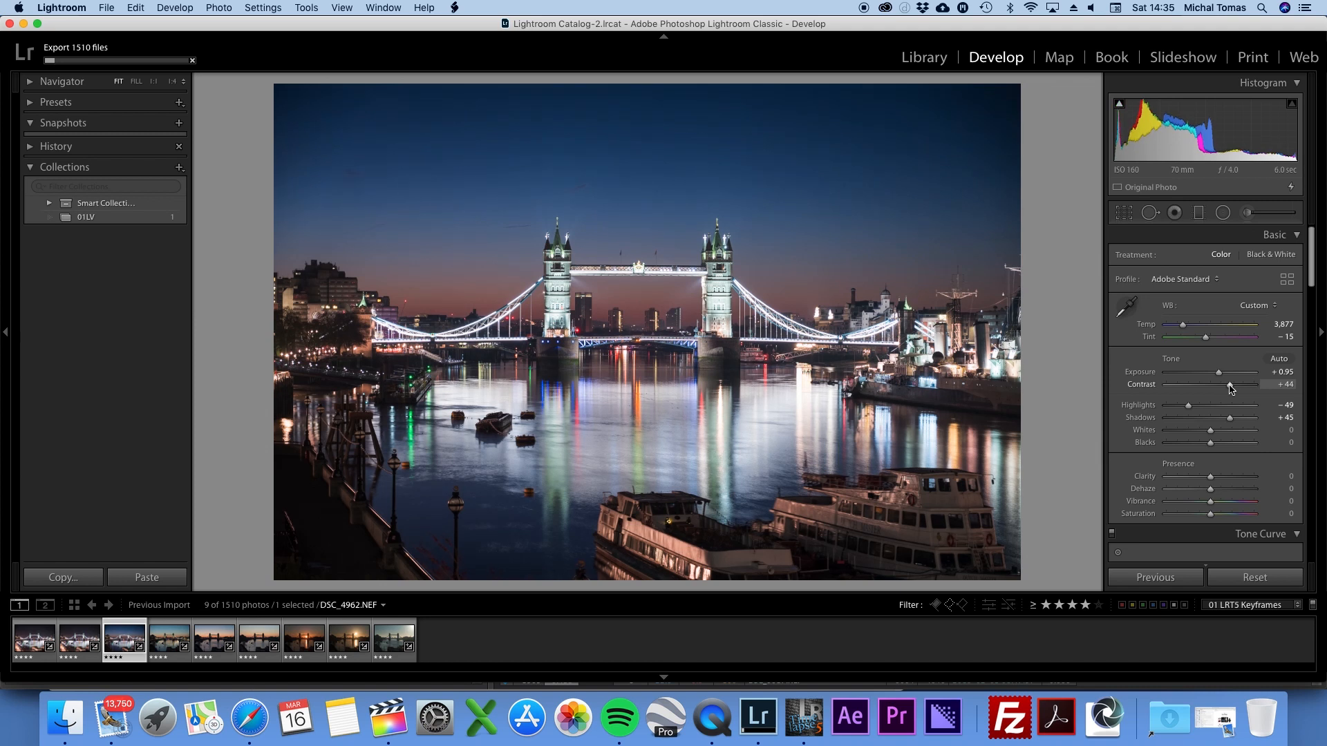
- Compare the third keyframe with the second one and with its own before view
{"action": "left_click", "coordinate": [78, 647]}
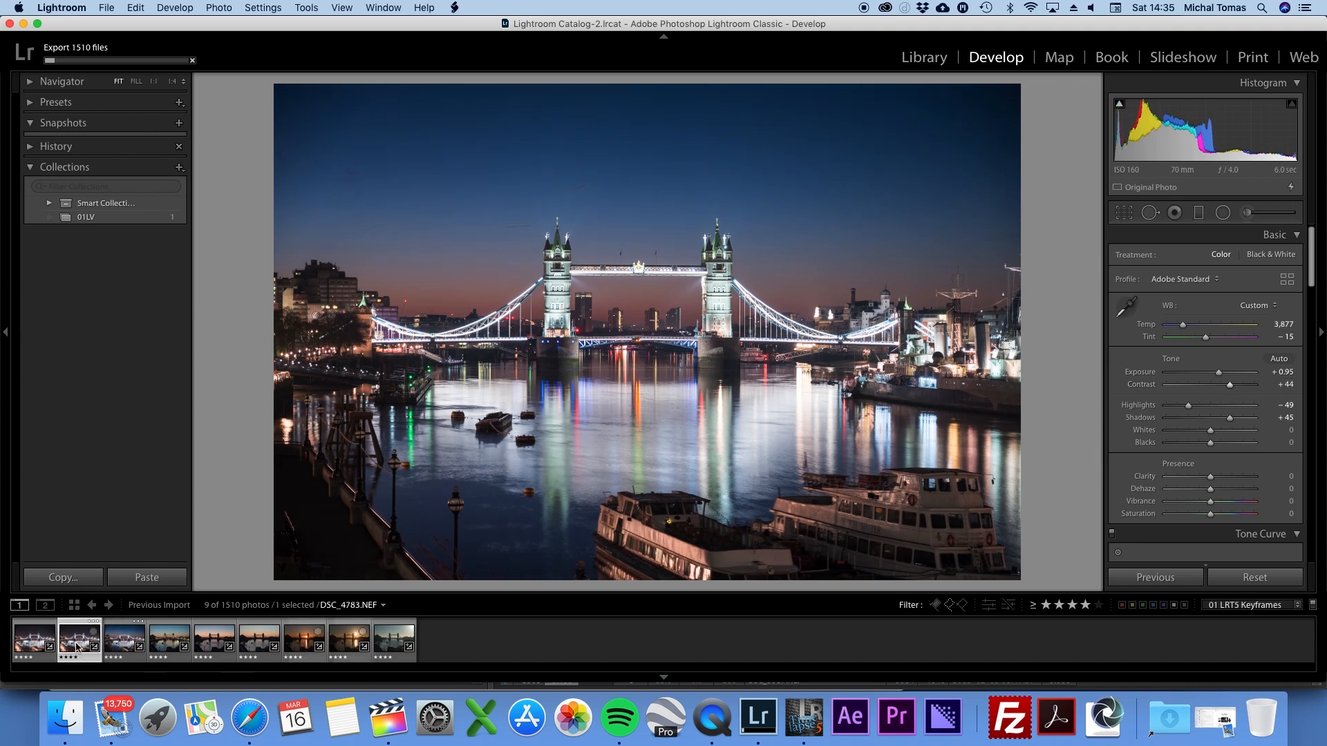
{"action": "left_click", "coordinate": [126, 648]}
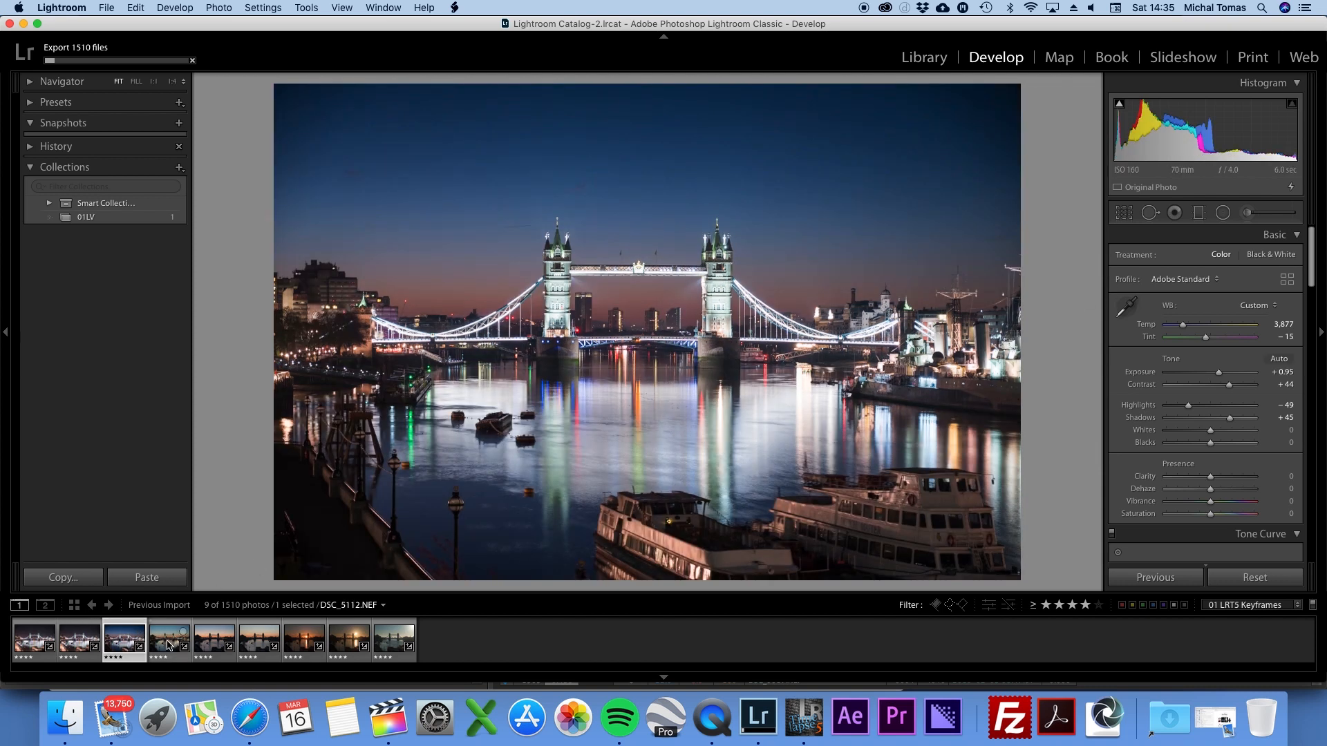
{"action": "key", "text": "backslash"}
{"action": "key", "text": "backslash"}
- Sync the third keyframe's settings to the fourth with LRTimelapse Sync Keyframes, and set the fourth keyframe's Temp to 4,665
{"action": "left_click", "coordinate": [172, 645], "text": "super"}
{"action": "left_click", "coordinate": [457, 8]}
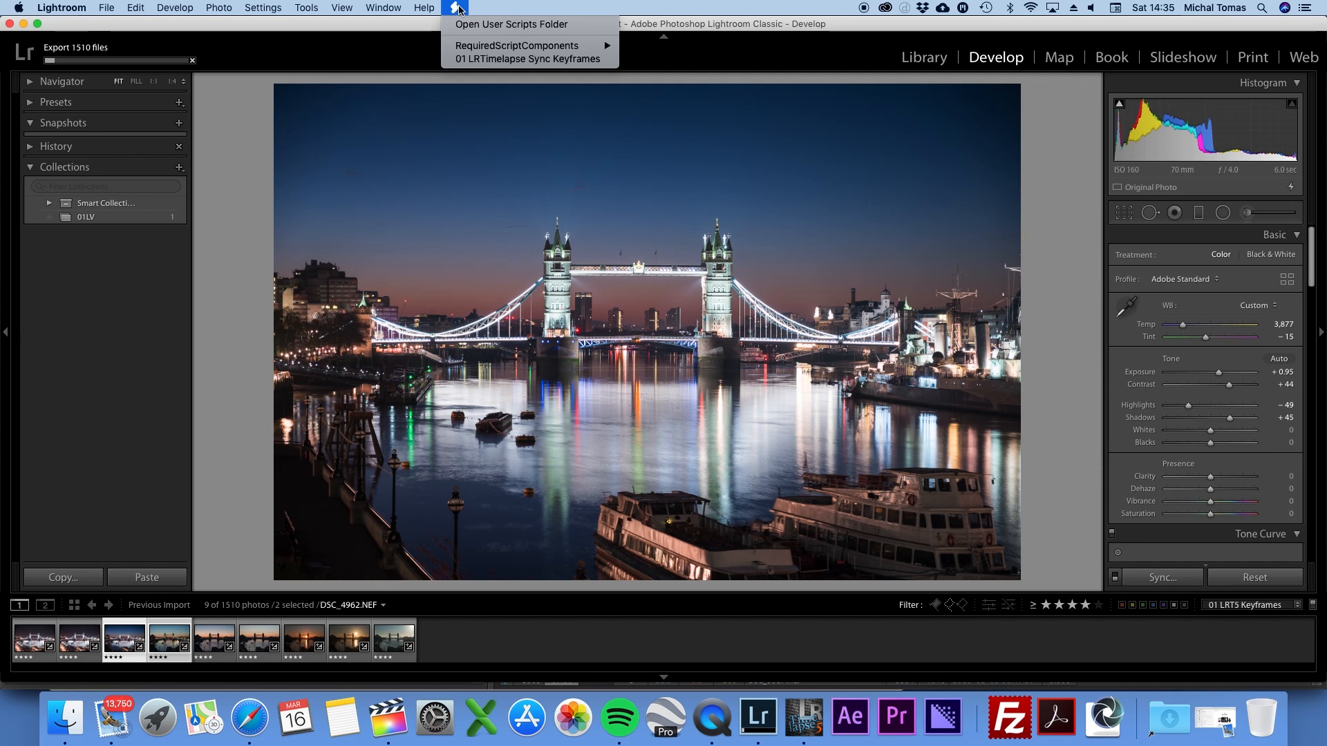
{"action": "left_click", "coordinate": [527, 59]}
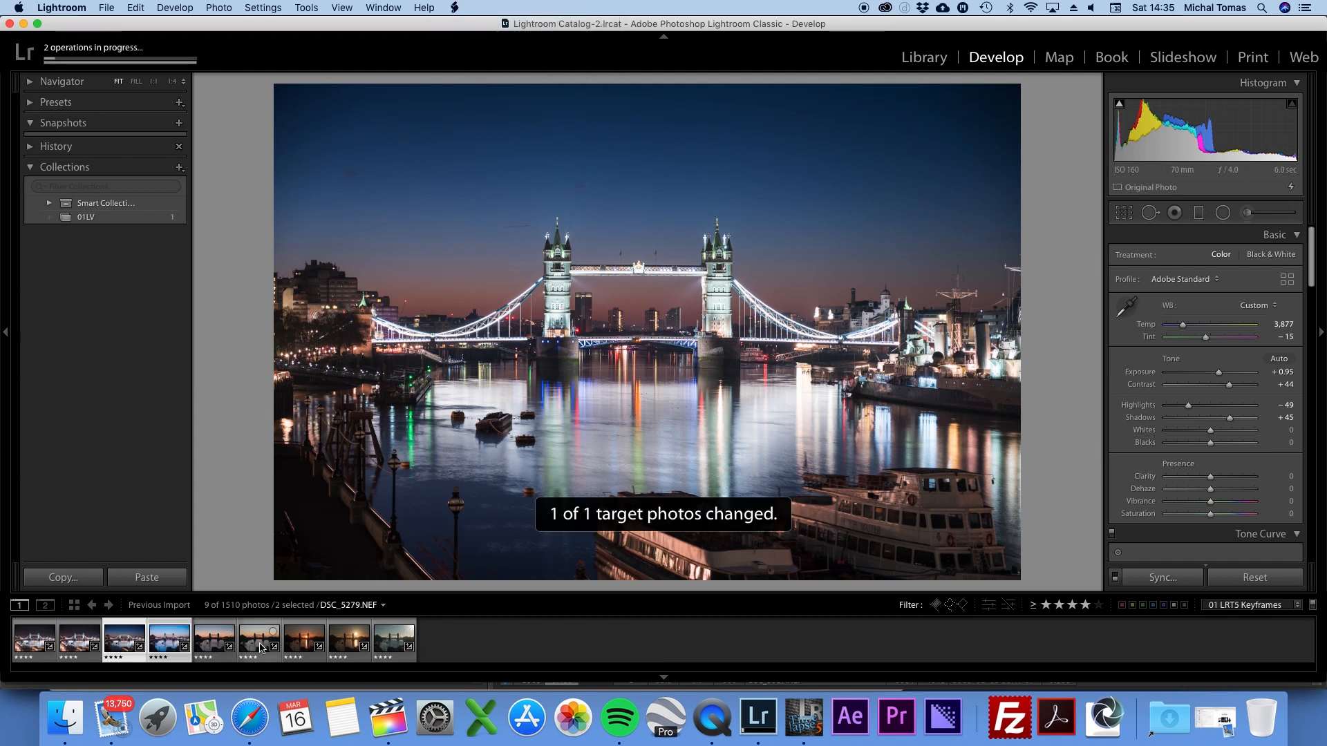
{"action": "key", "text": "Right"}
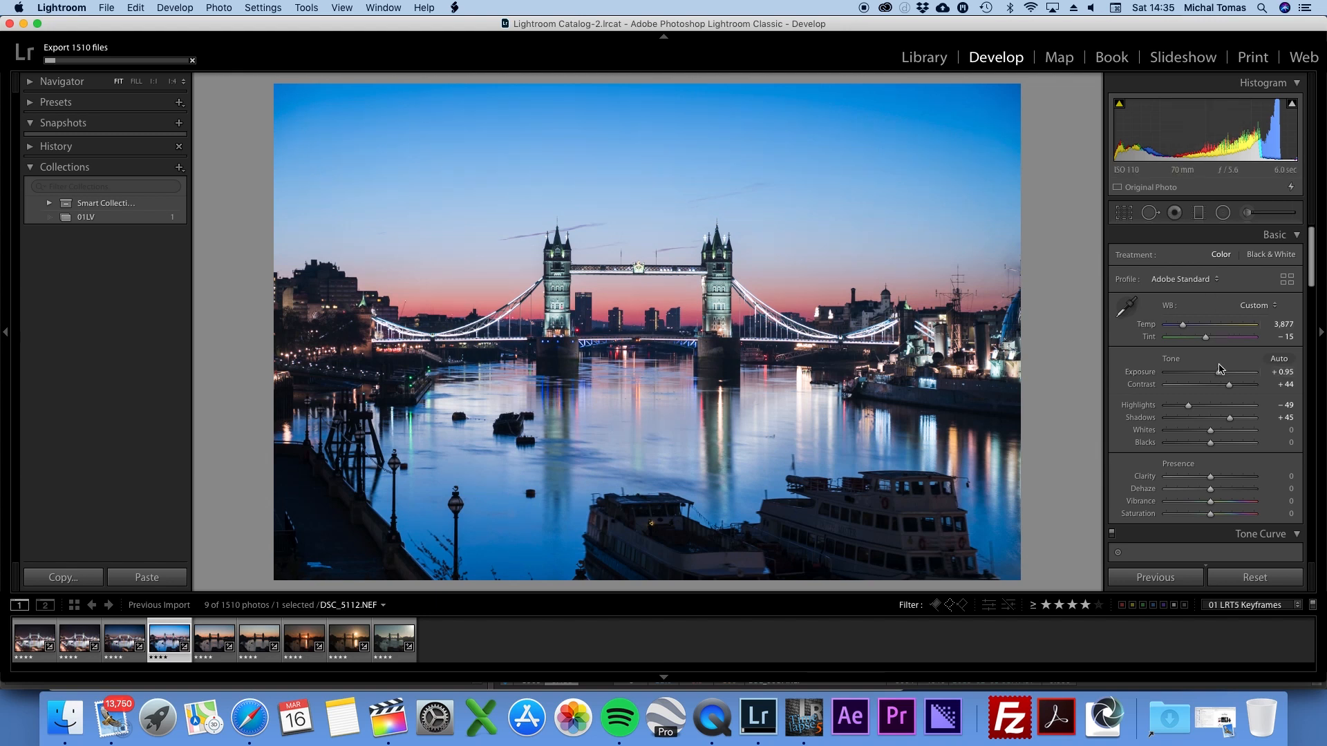
{"action": "left_click_drag", "start_coordinate": [1183, 328], "coordinate": [1190, 327]}
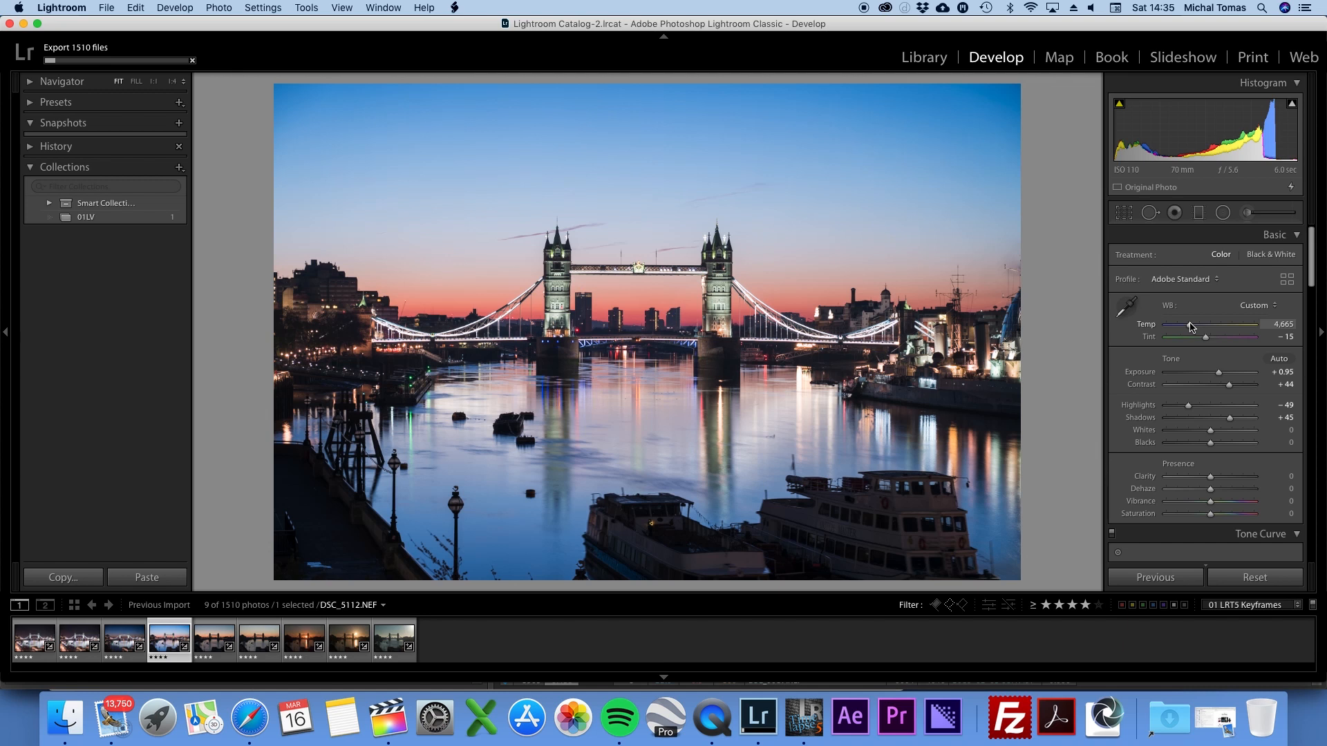
- Compare the second, third and fourth keyframes and set the third keyframe's Temp to 4,242 for a smoother colour transition
{"action": "left_click", "coordinate": [116, 648]}
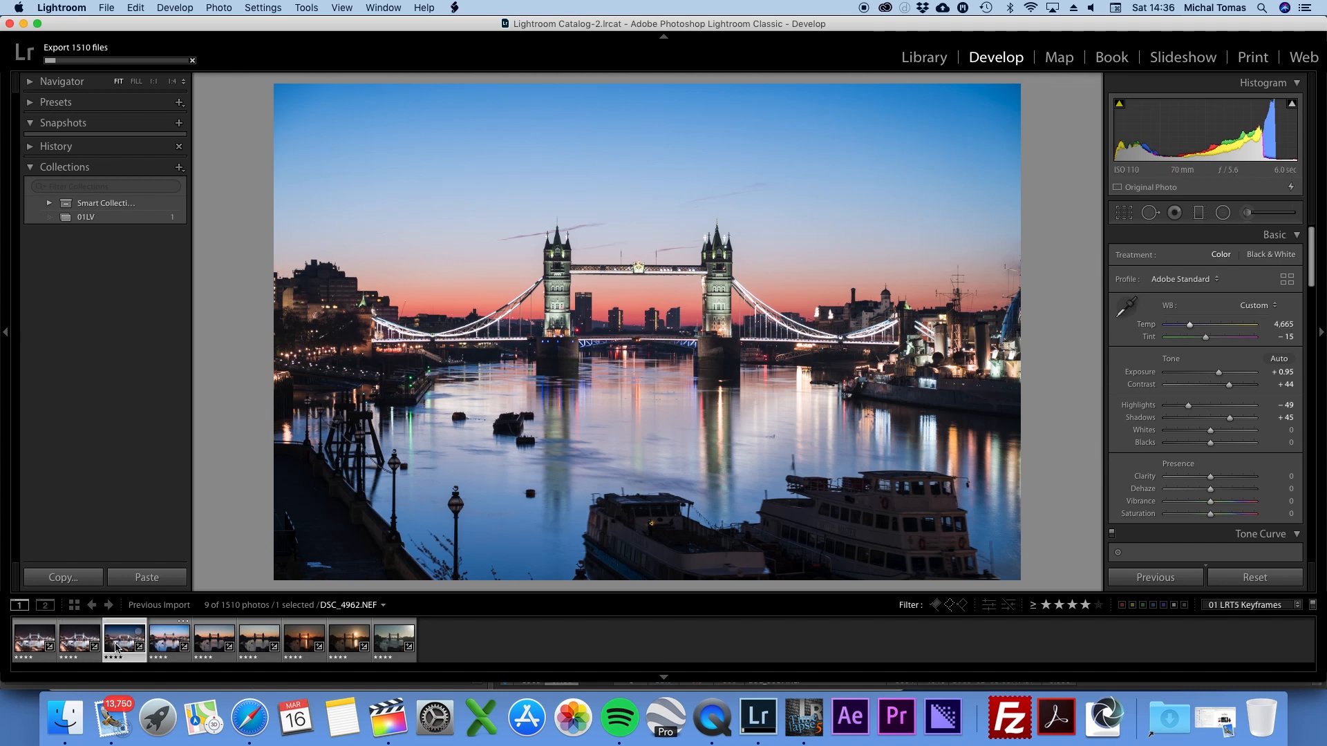
{"action": "left_click", "coordinate": [75, 648]}
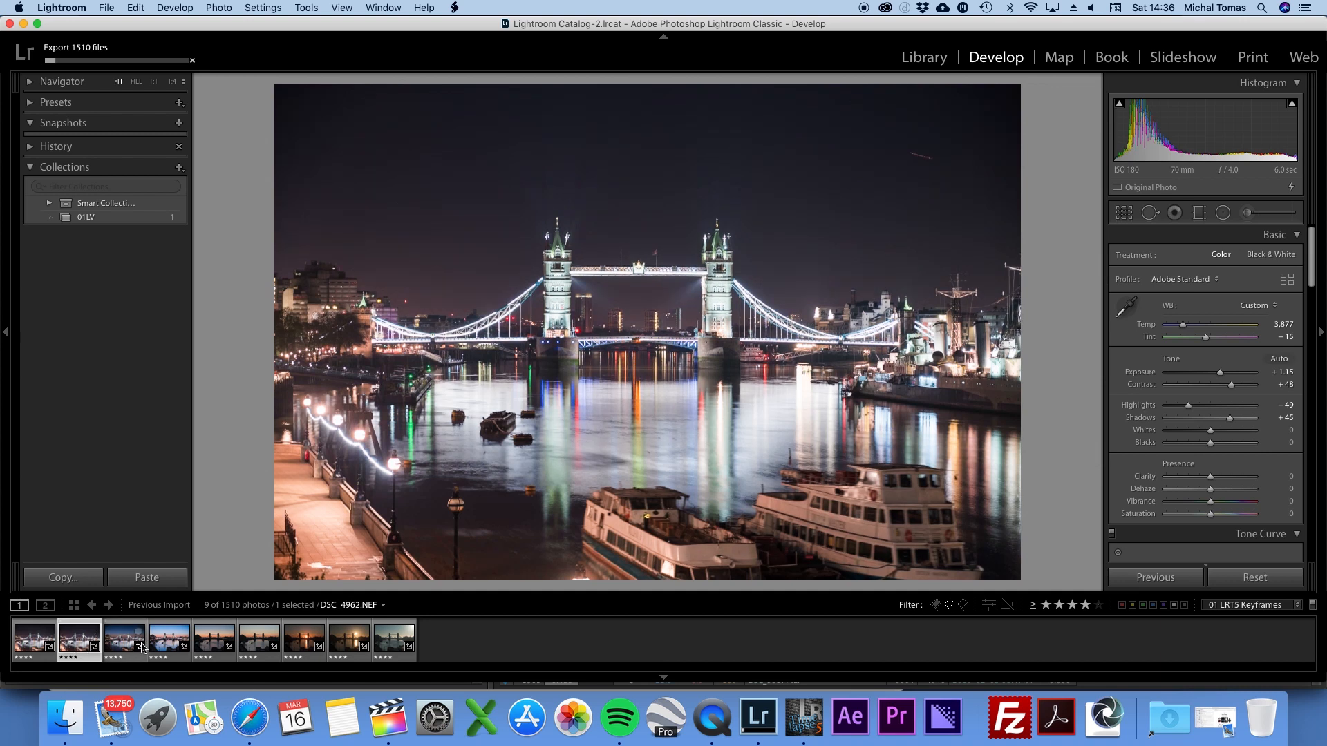
{"action": "left_click", "coordinate": [163, 647]}
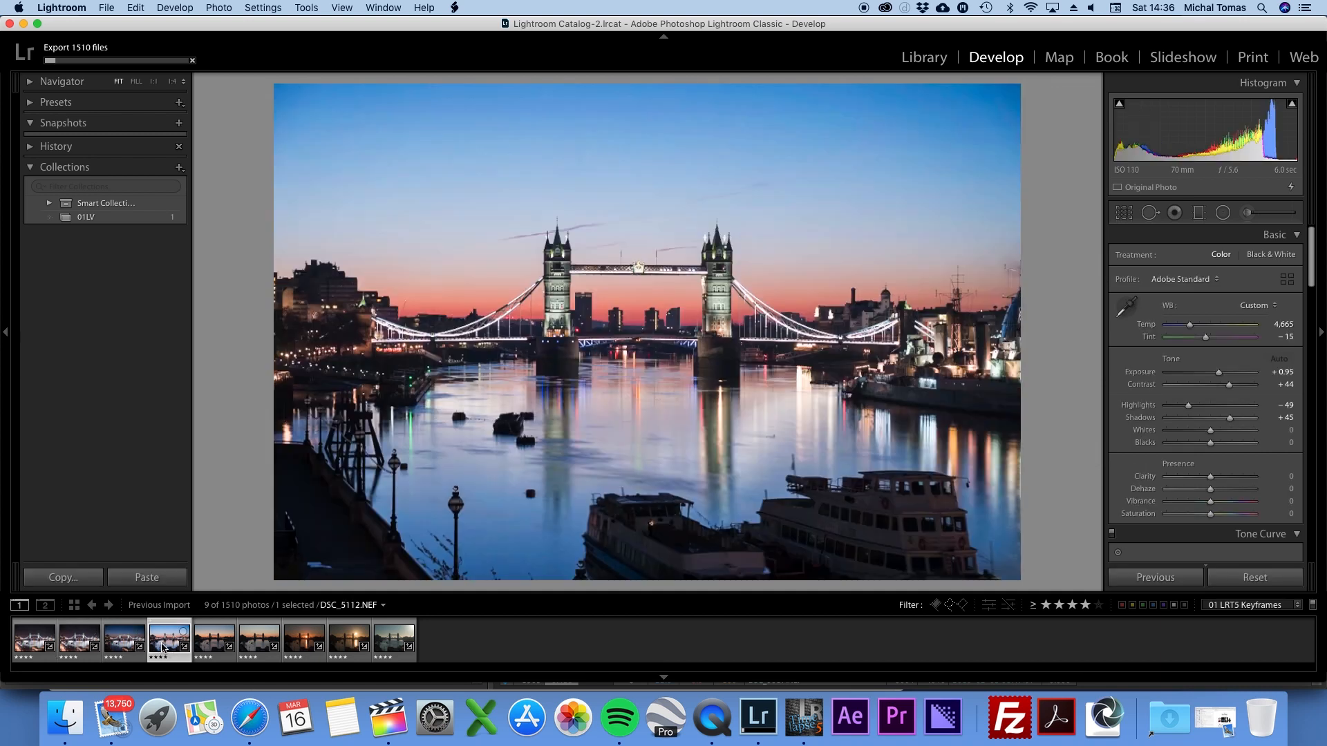
{"action": "left_click", "coordinate": [125, 643]}
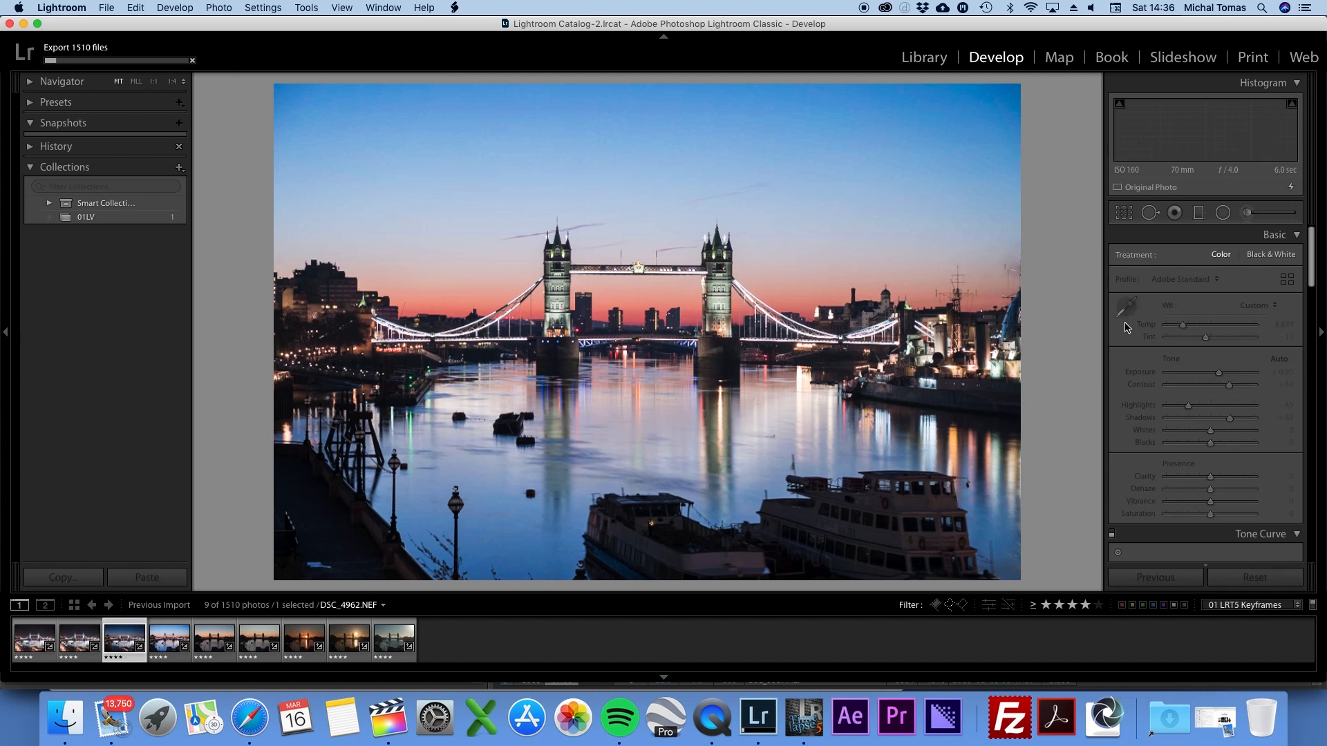
{"action": "left_click_drag", "start_coordinate": [1184, 328], "coordinate": [1186, 329]}
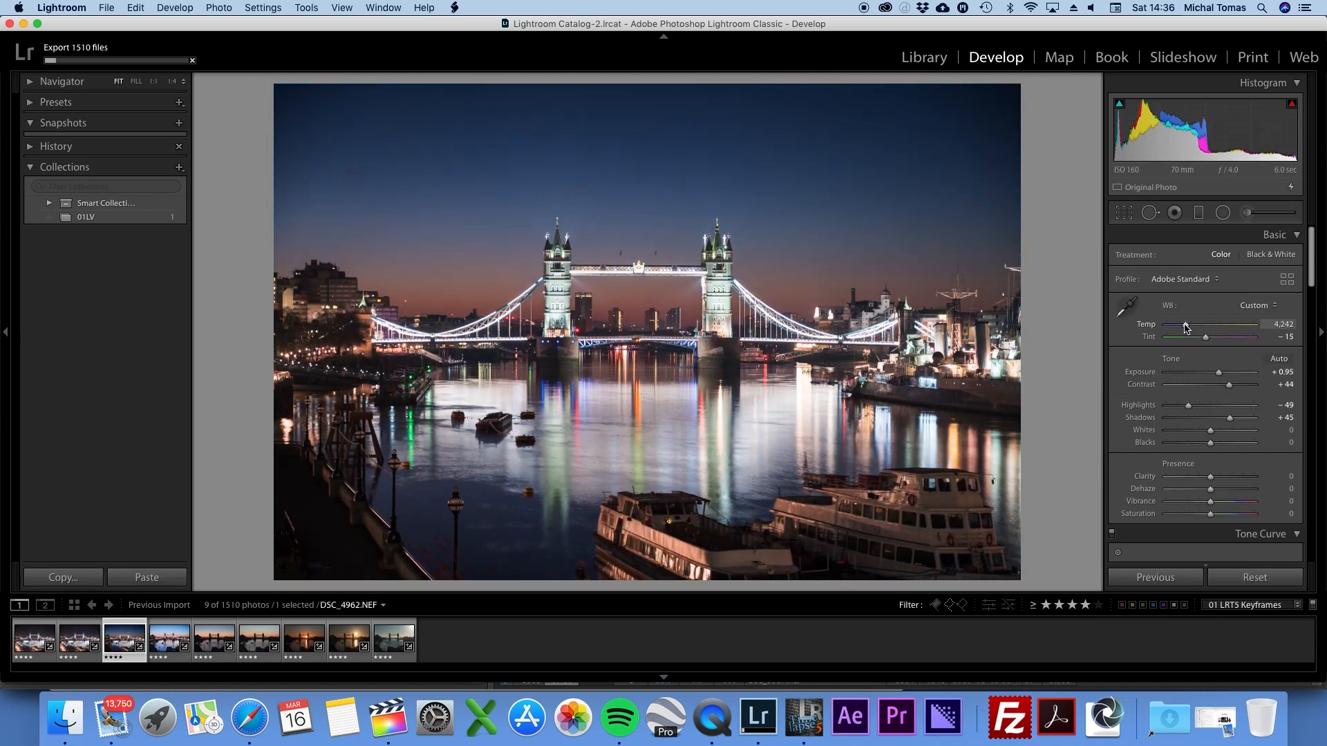
- Sync the fourth keyframe's develop settings to the fifth keyframe with the LRTimelapse Sync Keyframes script
{"action": "left_click", "coordinate": [166, 643]}
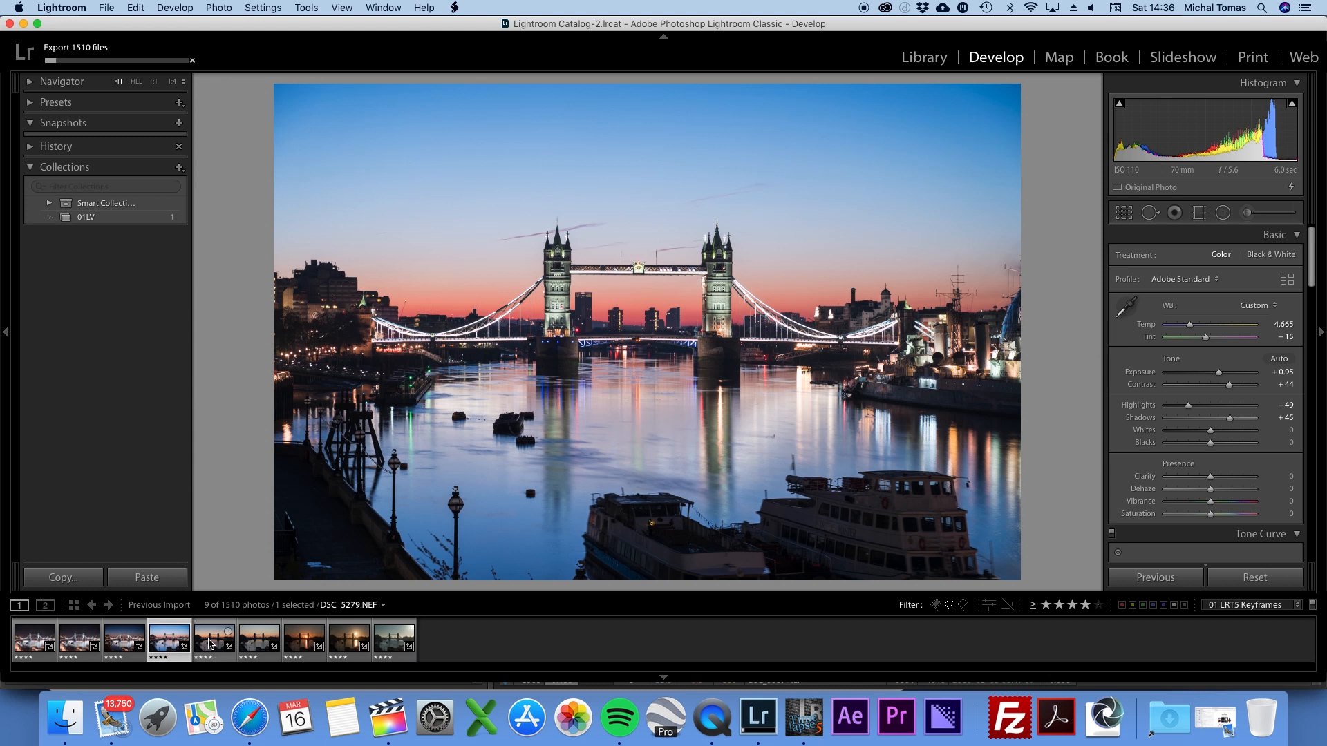
{"action": "left_click", "coordinate": [211, 644], "text": "super"}
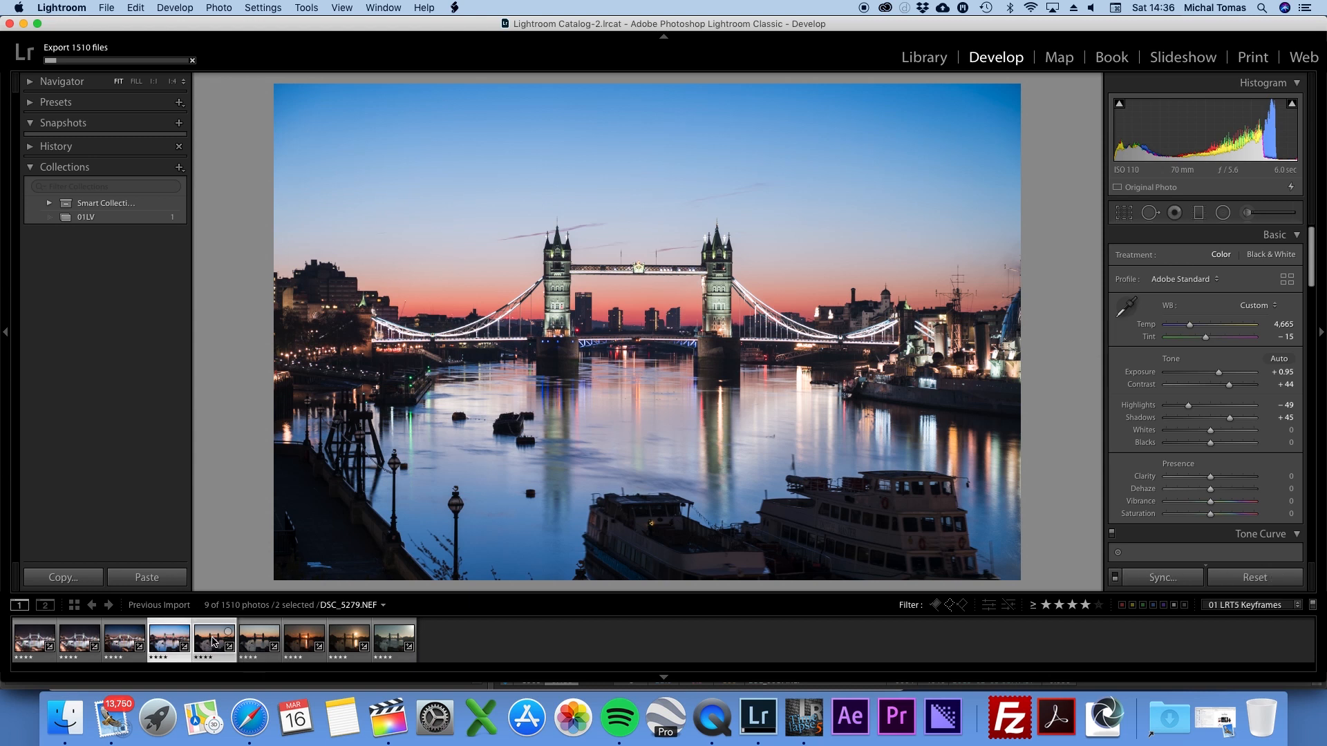
{"action": "left_click", "coordinate": [454, 8]}
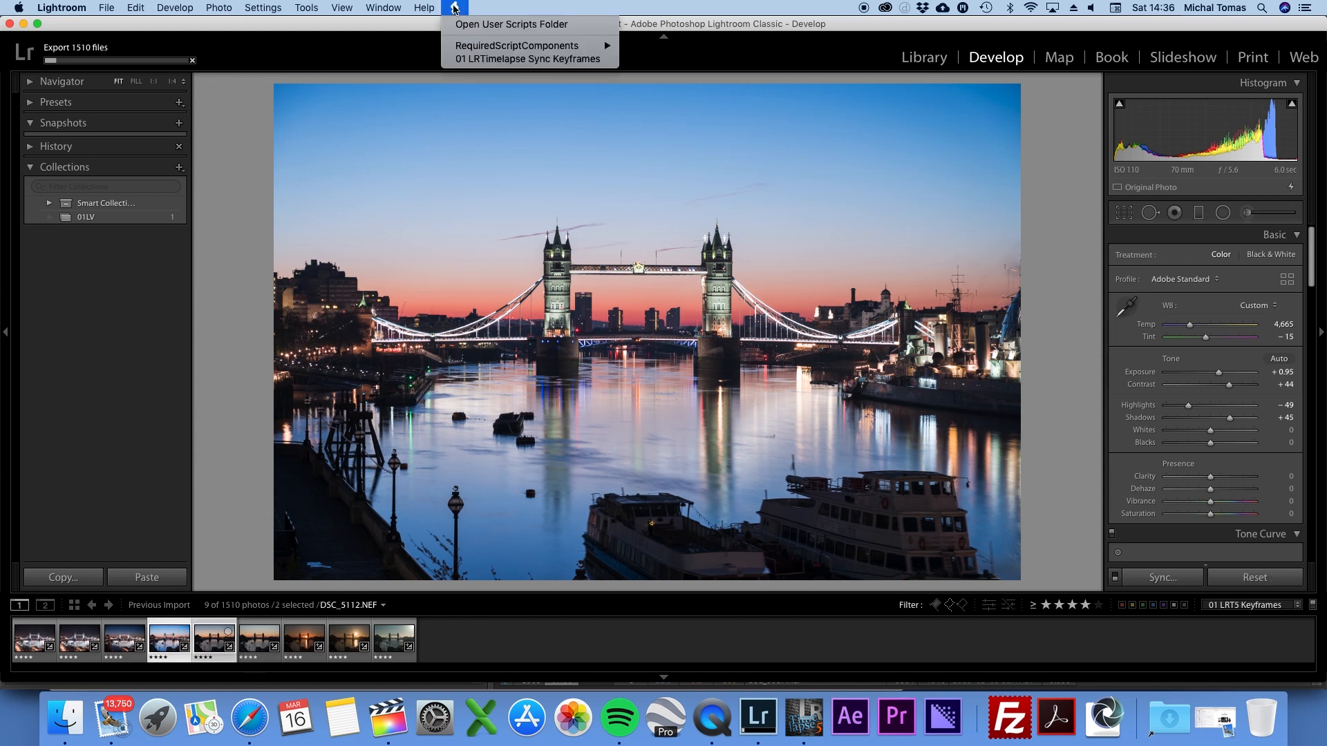
{"action": "left_click", "coordinate": [462, 59]}
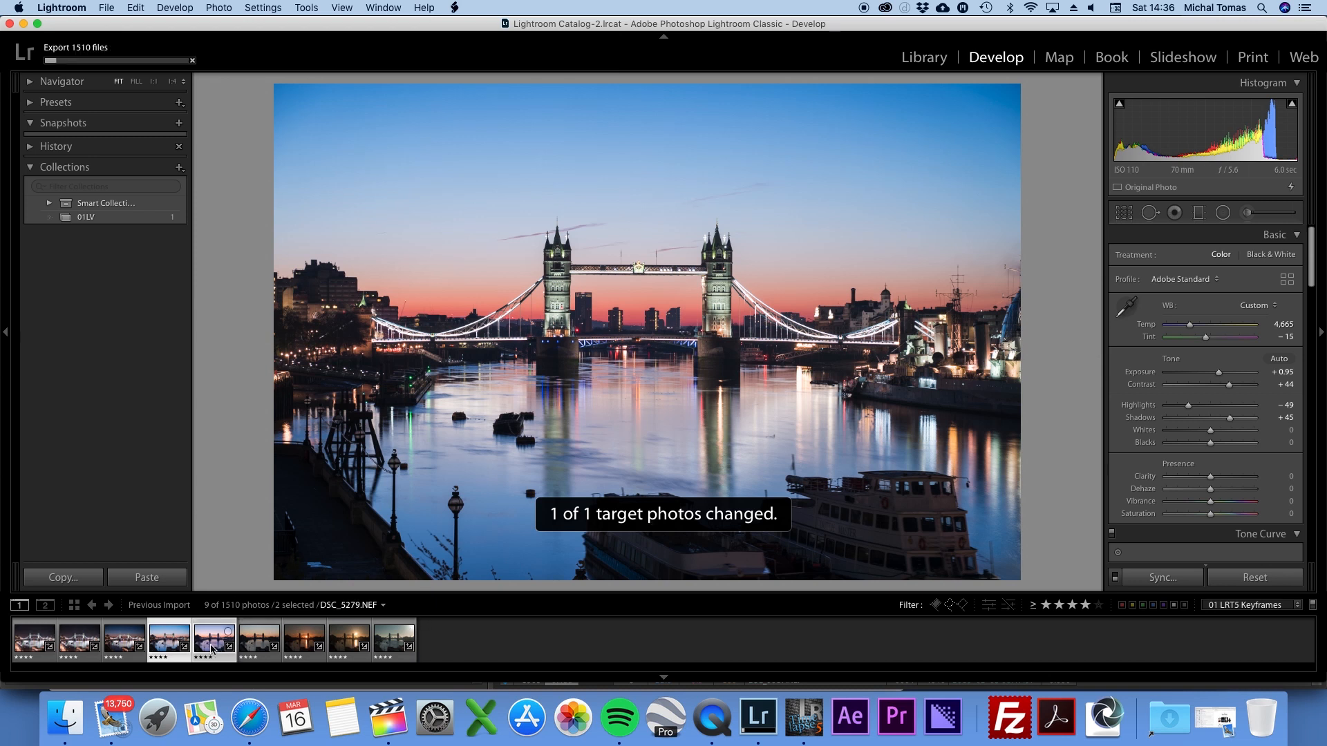
- Set Exposure to +1.15 on the fifth keyframe and compare the photo with its before view
{"action": "left_click", "coordinate": [439, 647]}
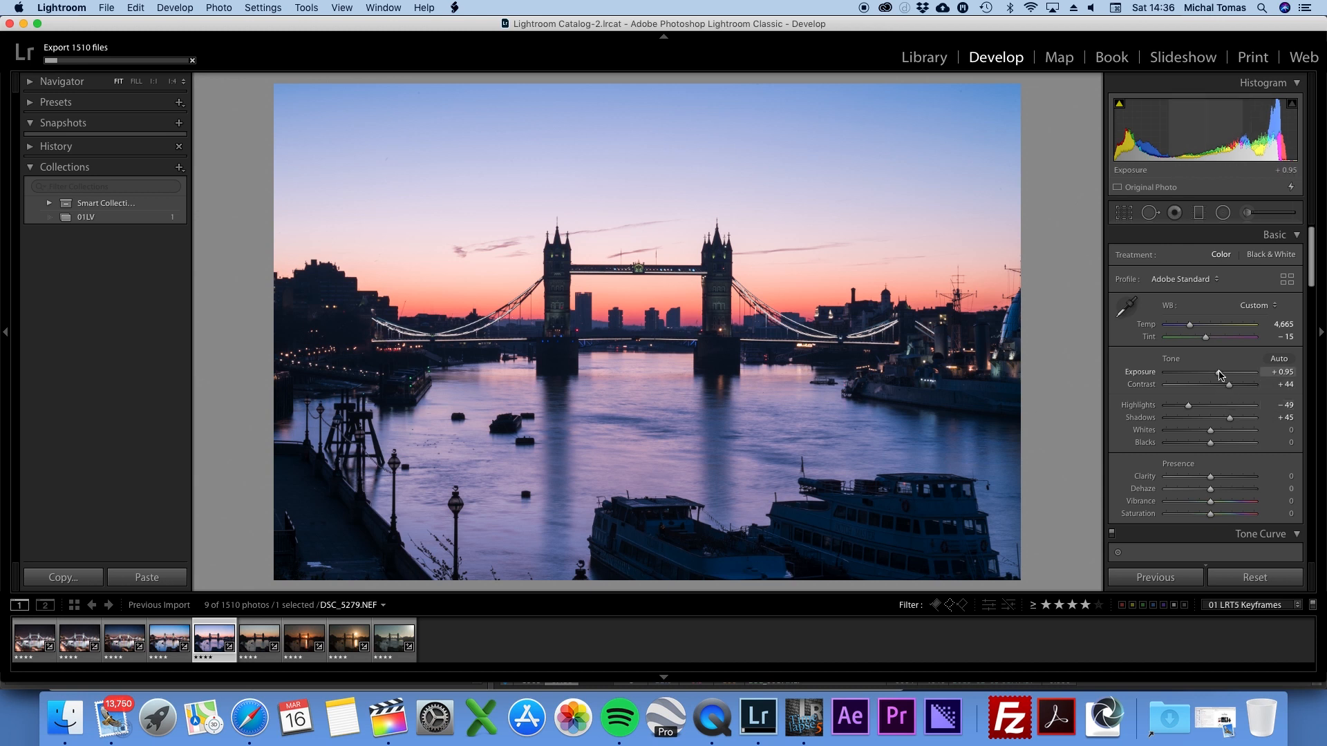
{"action": "left_click_drag", "start_coordinate": [1221, 374], "coordinate": [1222, 373]}
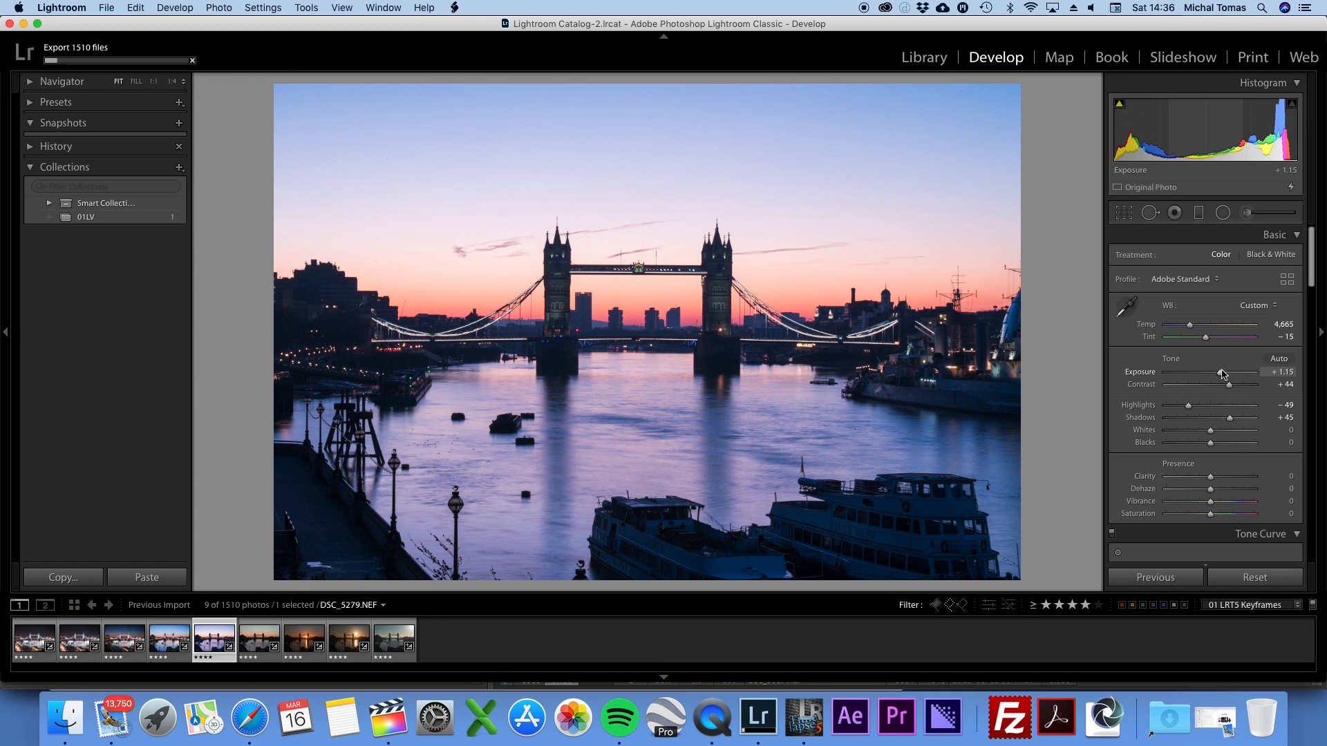
{"action": "key", "text": "backslash"}
{"action": "key", "text": "backslash"}
{"action": "key", "text": "backslash"}
{"action": "key", "text": "backslash"}
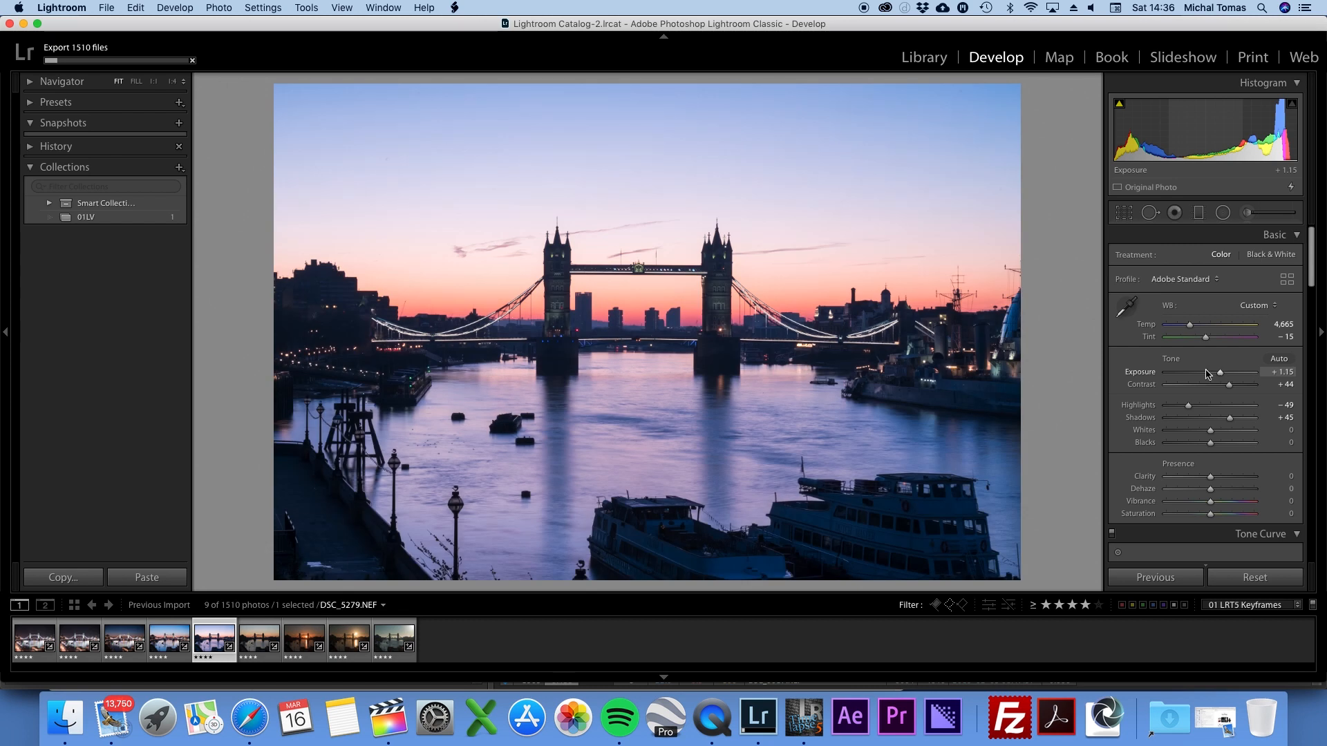
- Sync the fifth keyframe's develop settings to the sixth keyframe with the LRTimelapse Sync Keyframes script
{"action": "left_click", "coordinate": [263, 642], "text": "super"}
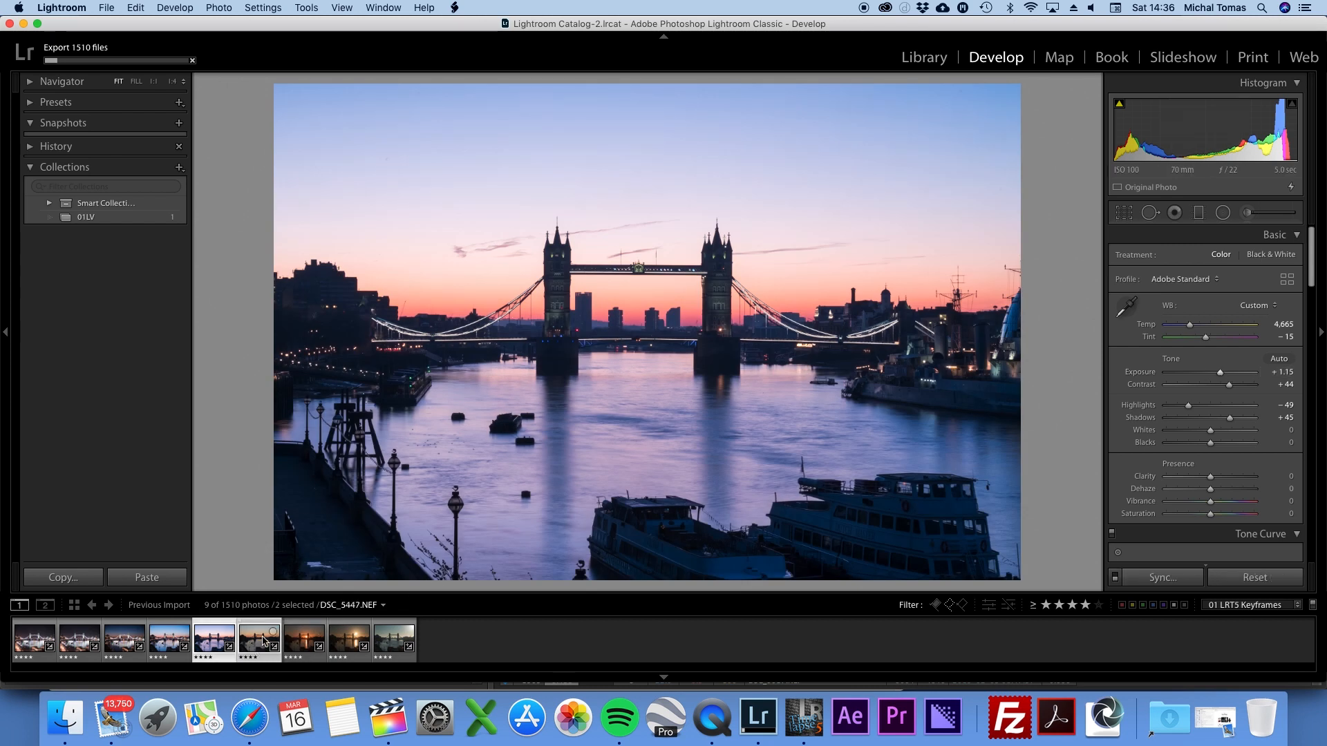
{"action": "left_click", "coordinate": [452, 10]}
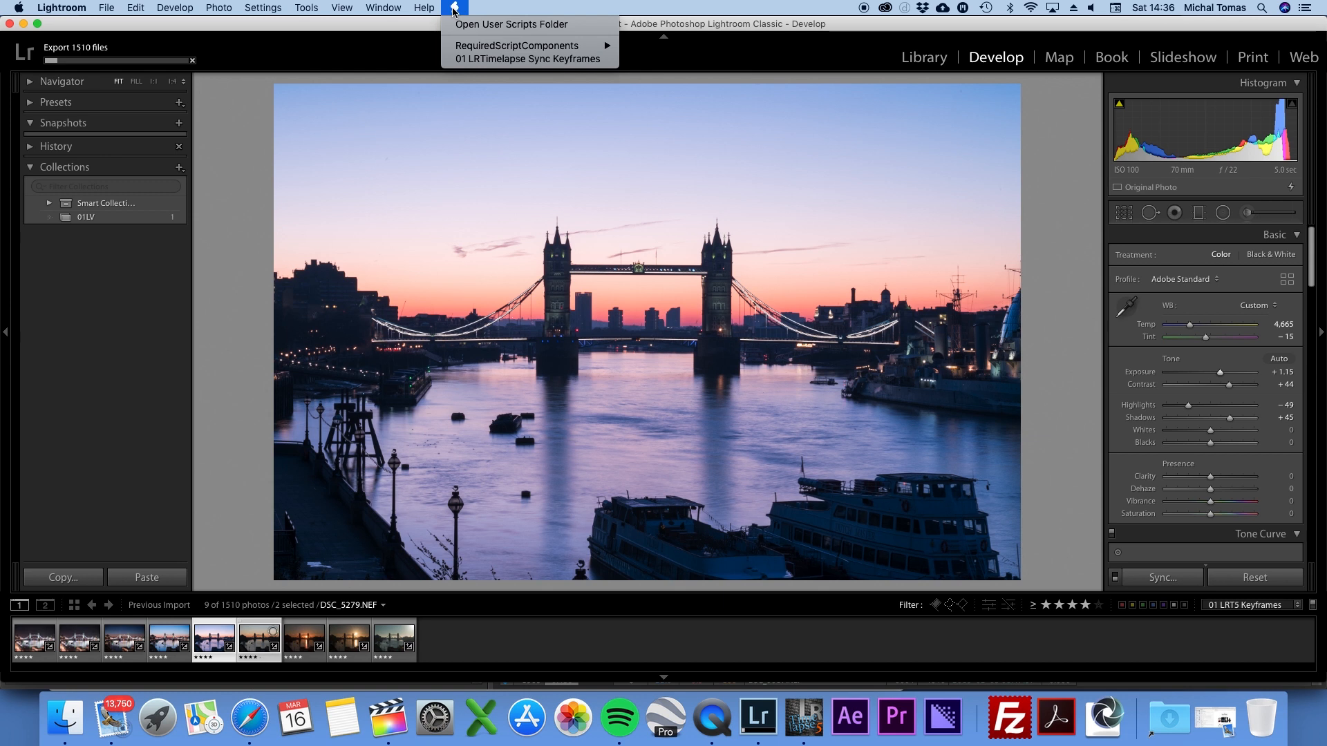
{"action": "left_click", "coordinate": [474, 60]}
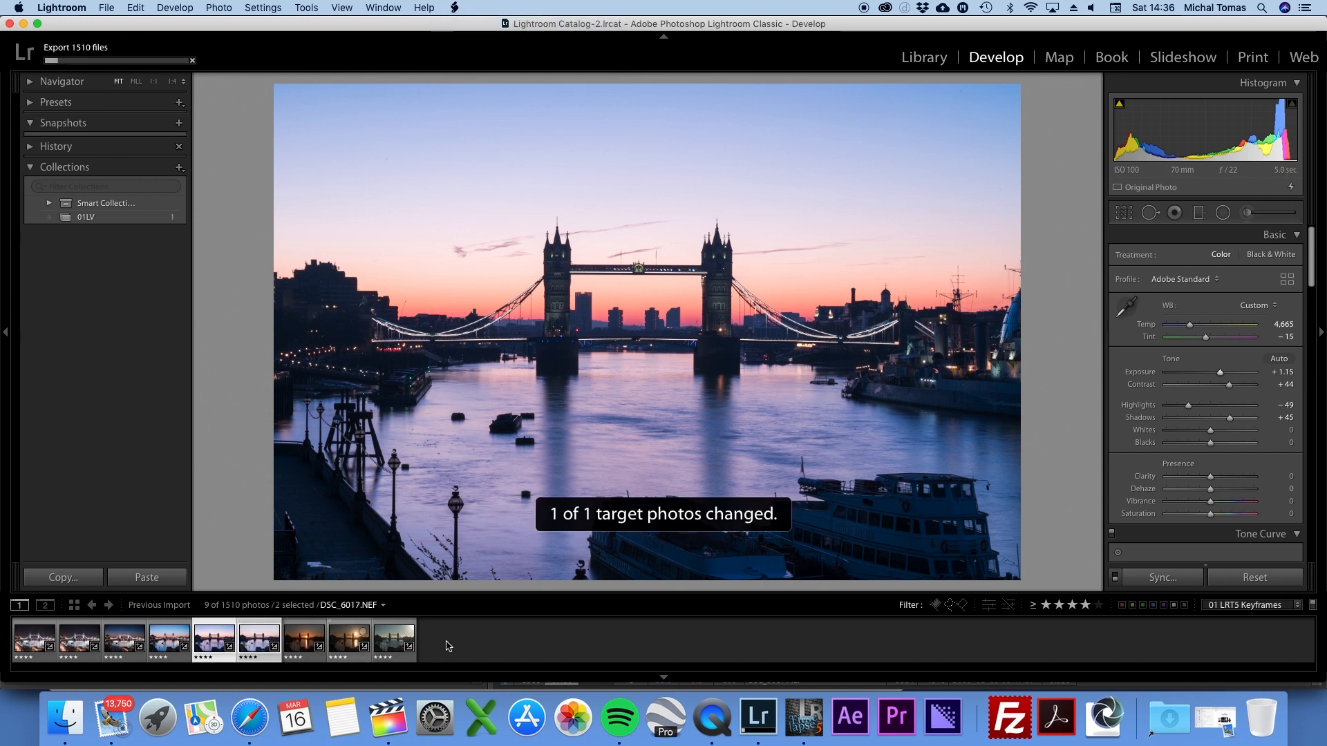
- Check the sixth keyframe up close, and set Temp to 4,849 on the fifth keyframe and 5,029 on the sixth
{"action": "key", "text": "Right"}
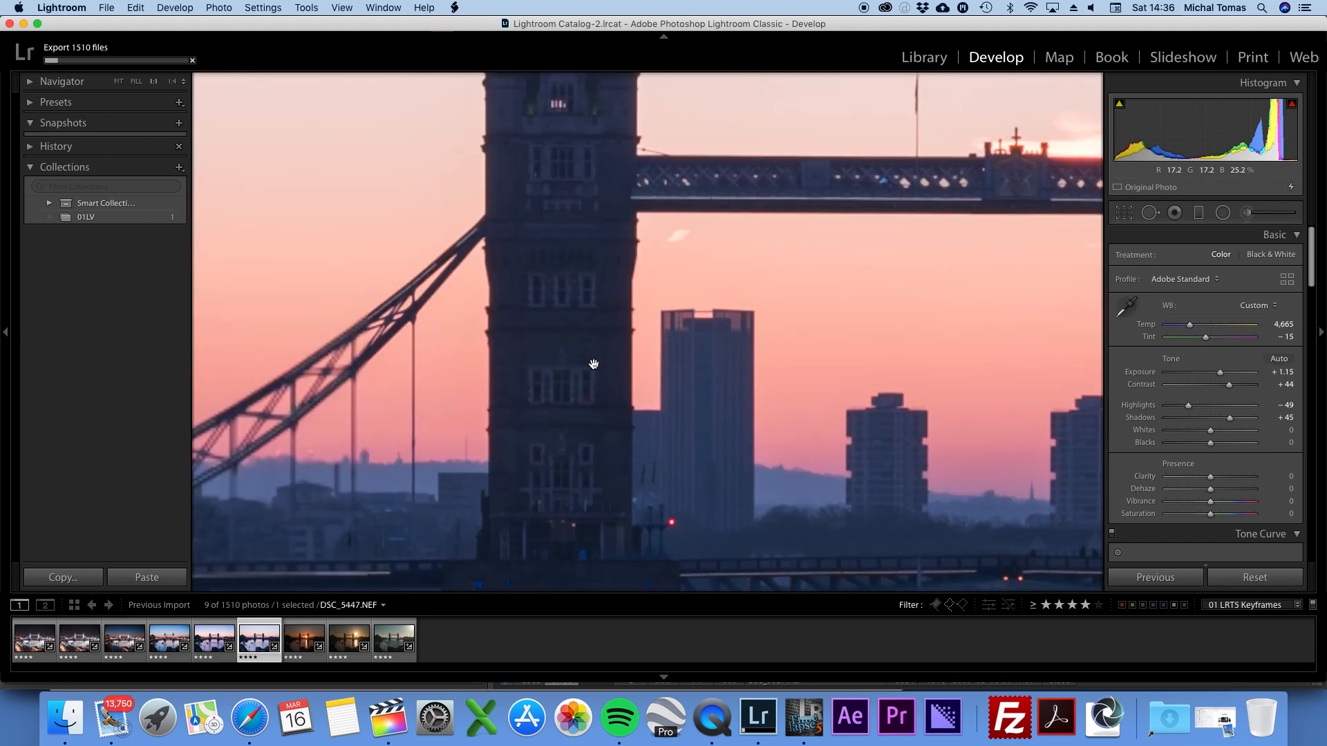
{"action": "left_click", "coordinate": [559, 297]}
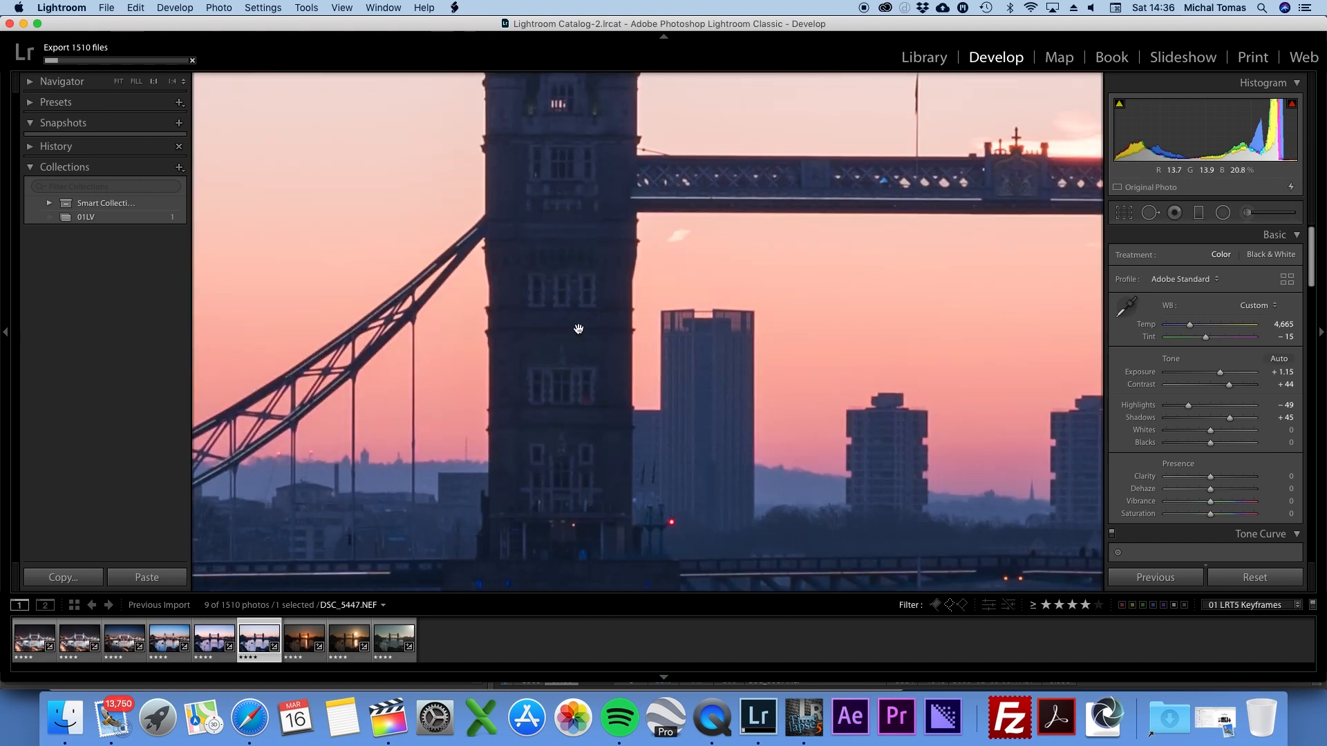
{"action": "left_click", "coordinate": [578, 328]}
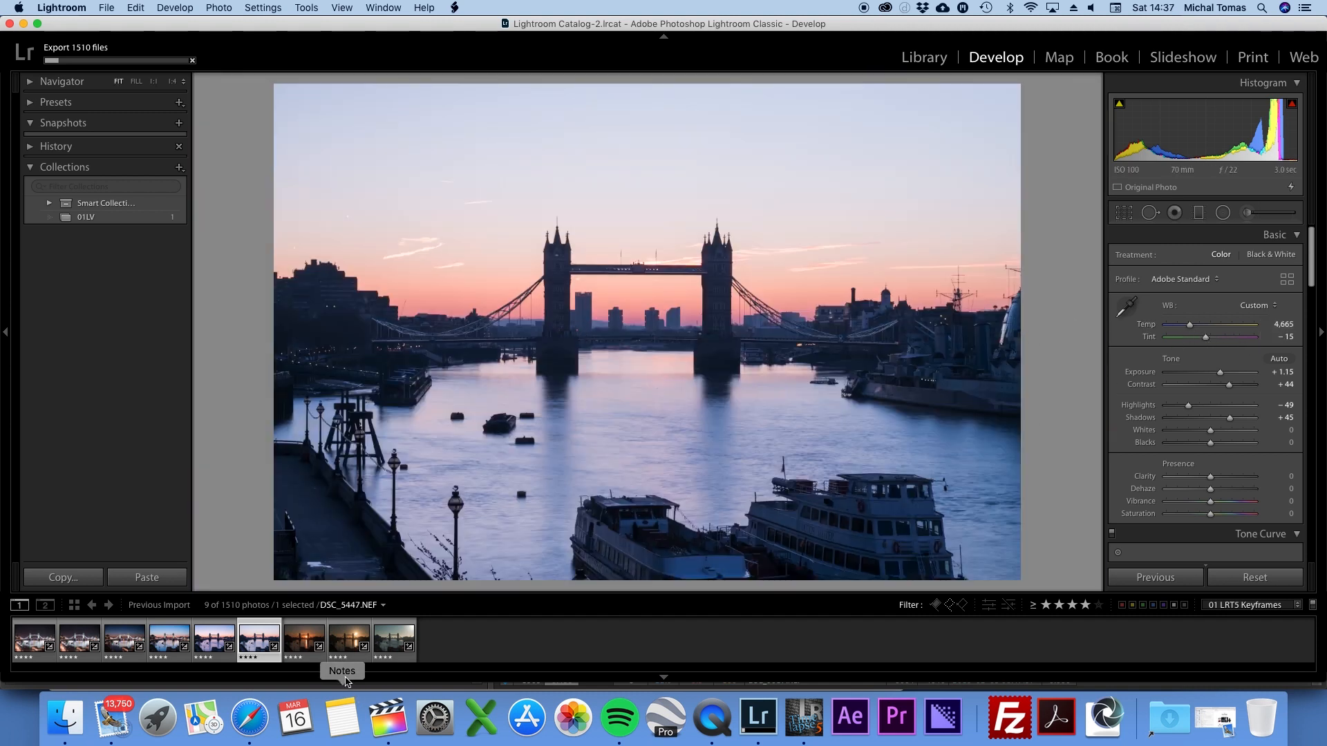
{"action": "left_click", "coordinate": [217, 646]}
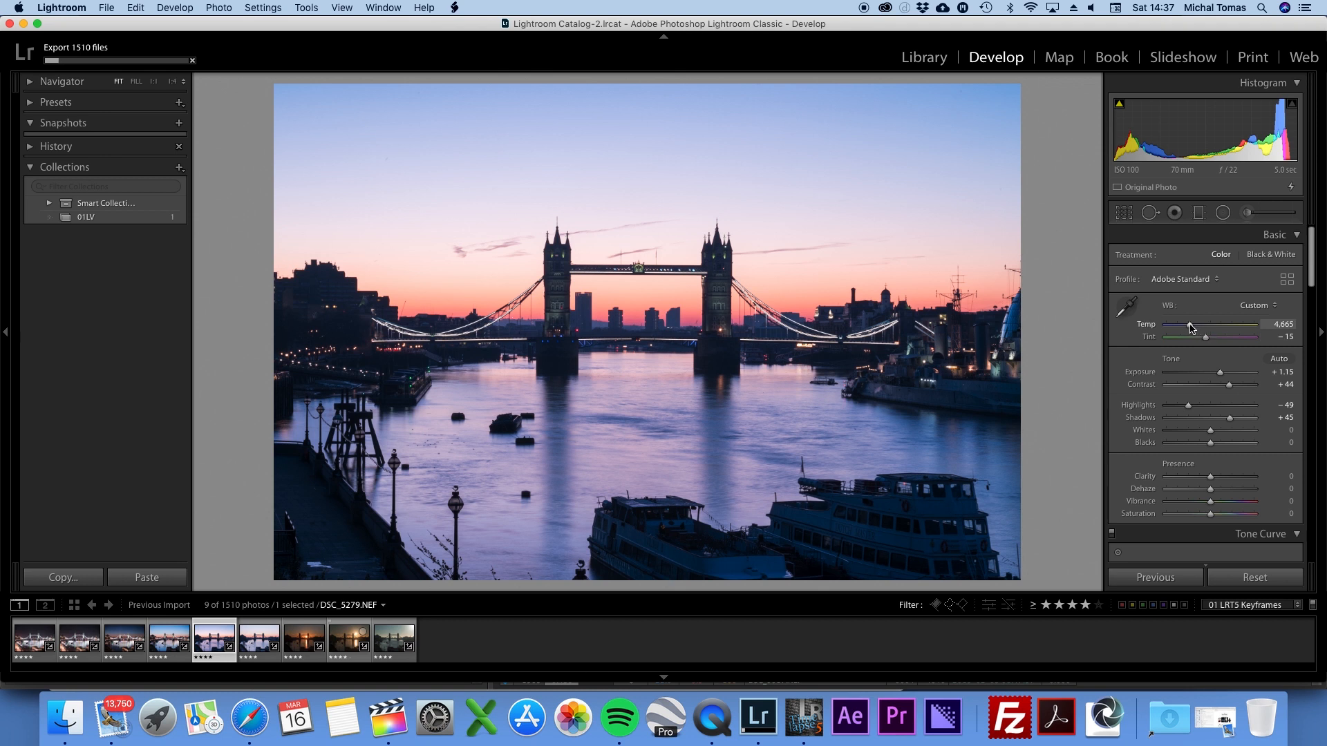
{"action": "left_click_drag", "start_coordinate": [1190, 327], "coordinate": [1191, 328]}
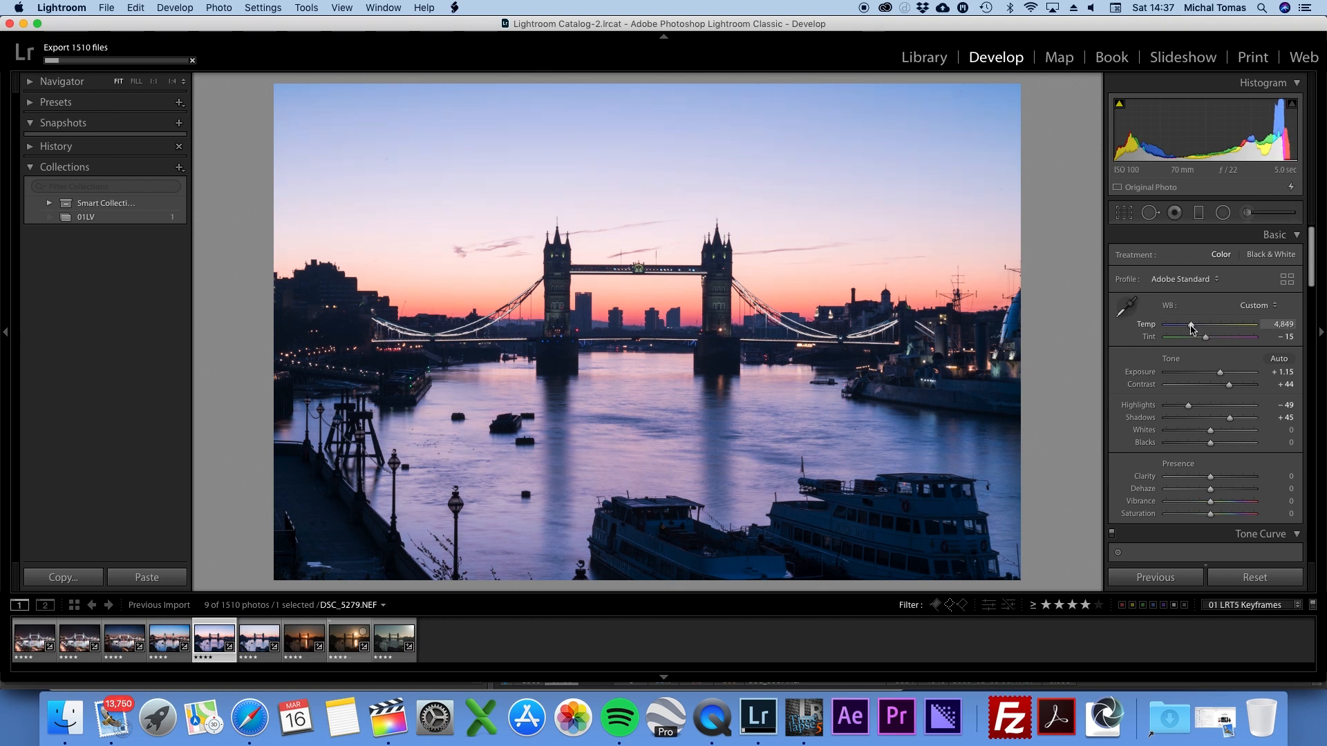
{"action": "left_click", "coordinate": [259, 640]}
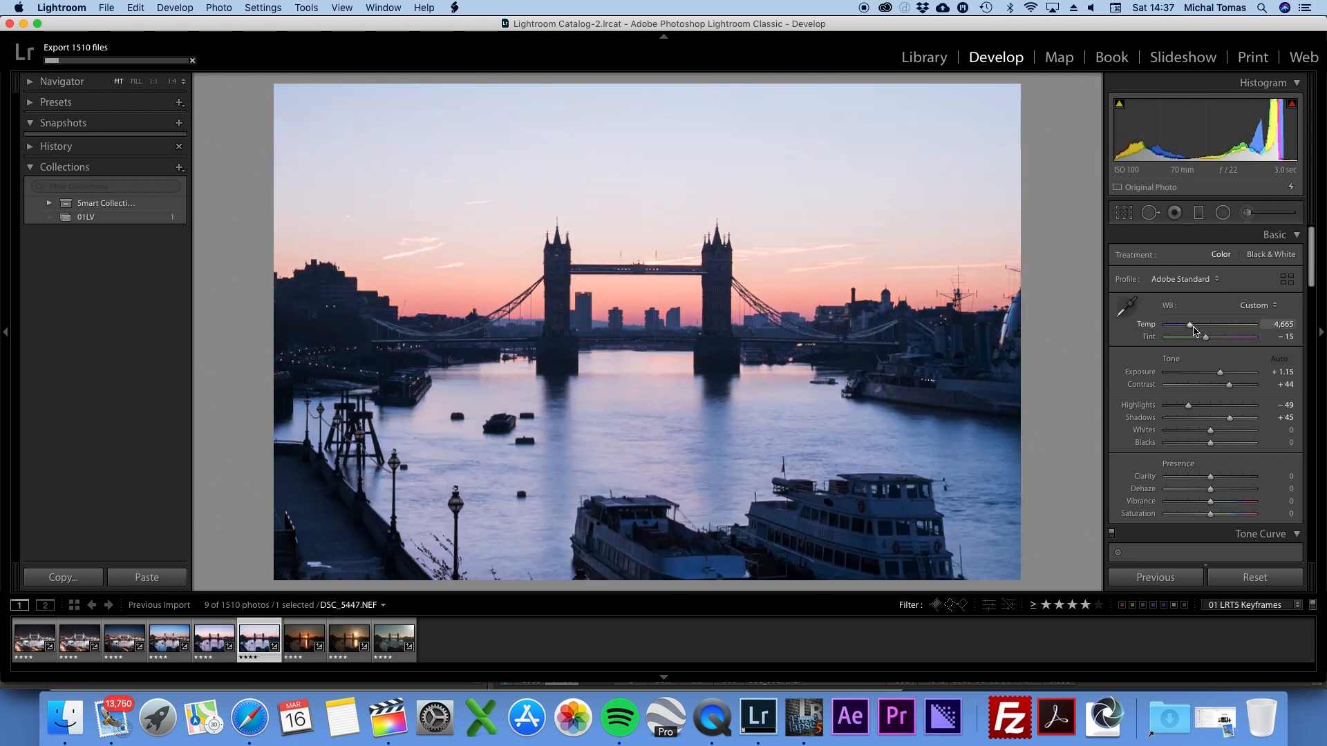
{"action": "left_click_drag", "start_coordinate": [1193, 329], "coordinate": [1195, 330]}
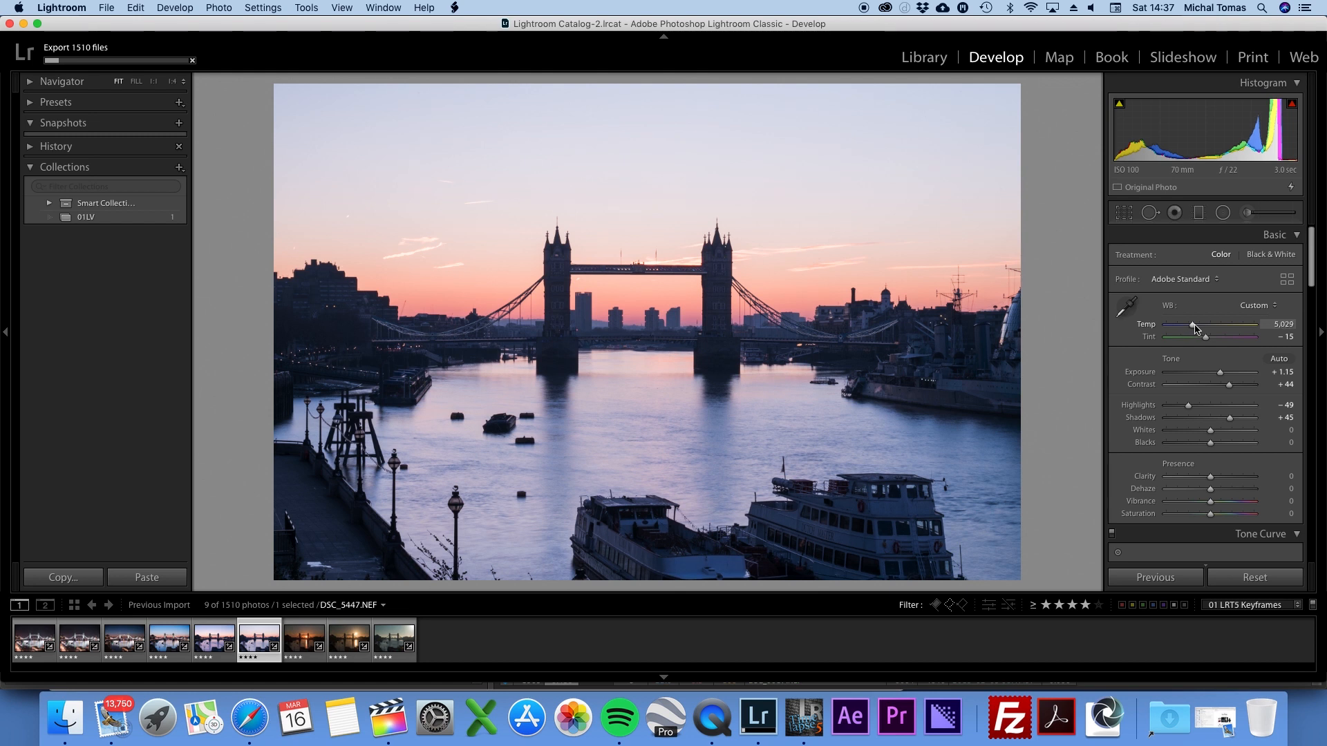
- Sync the sixth keyframe's develop settings to the seventh keyframe with the LRTimelapse Sync Keyframes script
{"action": "left_click", "coordinate": [302, 648], "text": "super"}
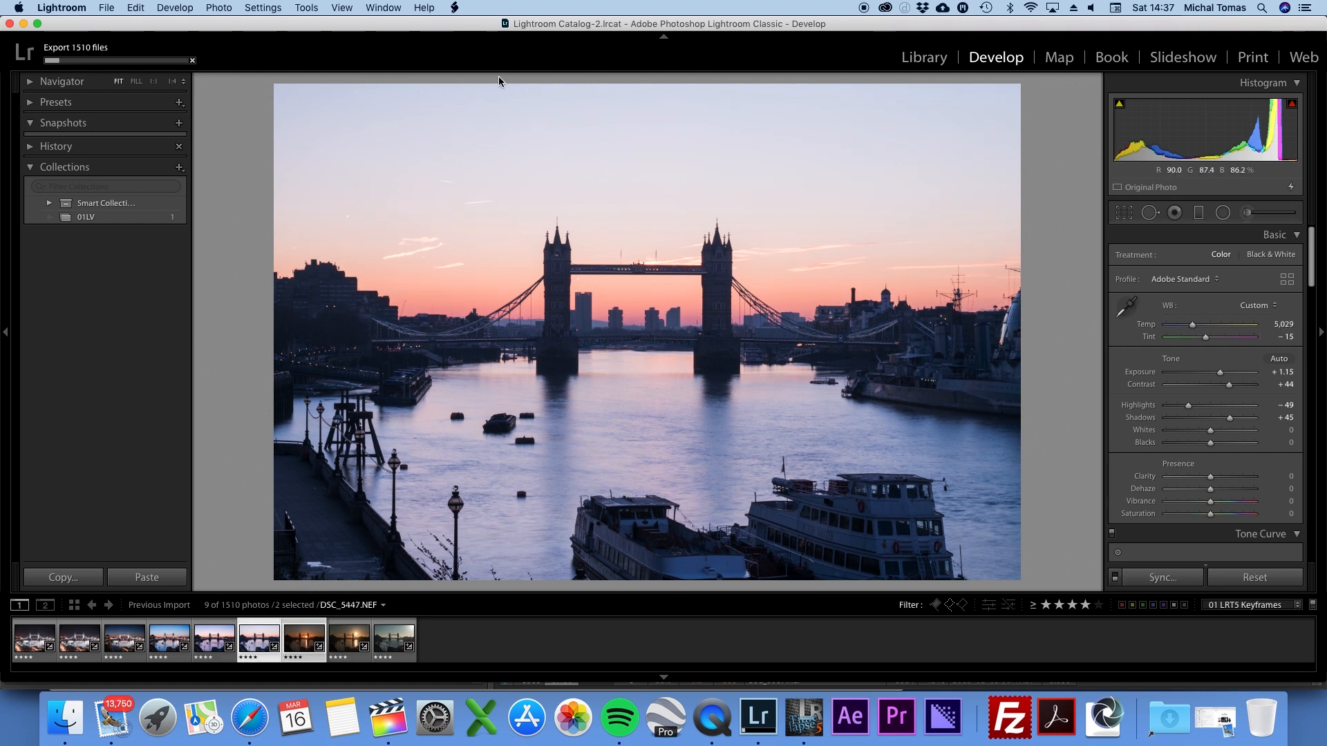
{"action": "left_click", "coordinate": [455, 8]}
{"action": "left_click", "coordinate": [484, 57]}
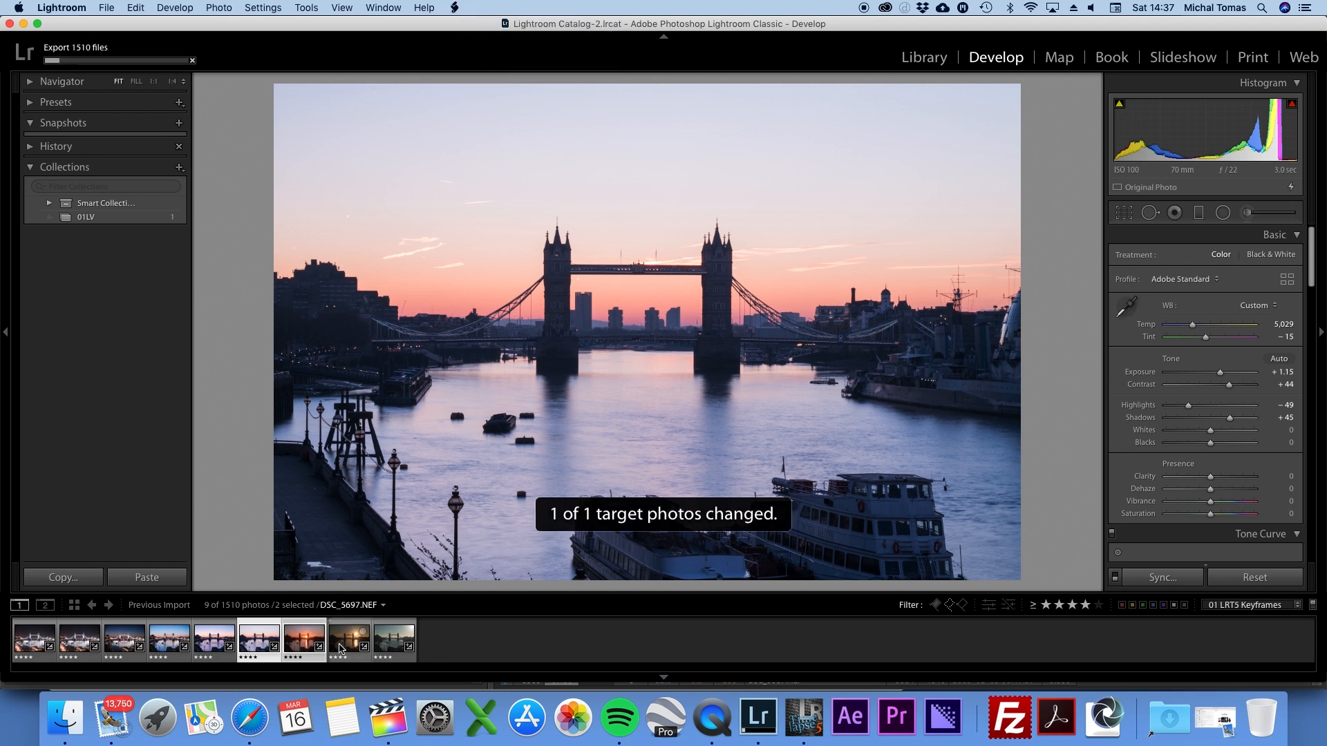
- Set Temp to 5,462 on the seventh keyframe and compare the photo with its before view
{"action": "left_click", "coordinate": [307, 641]}
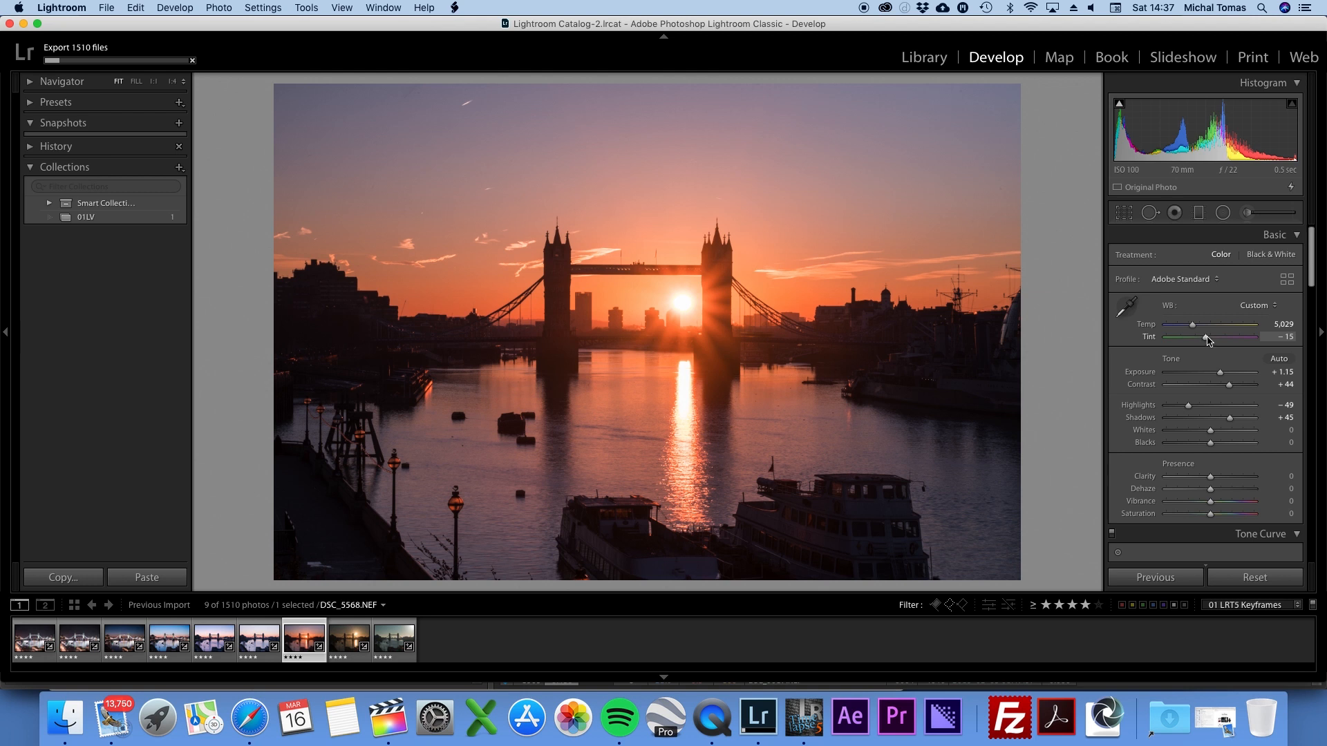
{"action": "left_click_drag", "start_coordinate": [1194, 327], "coordinate": [1199, 327]}
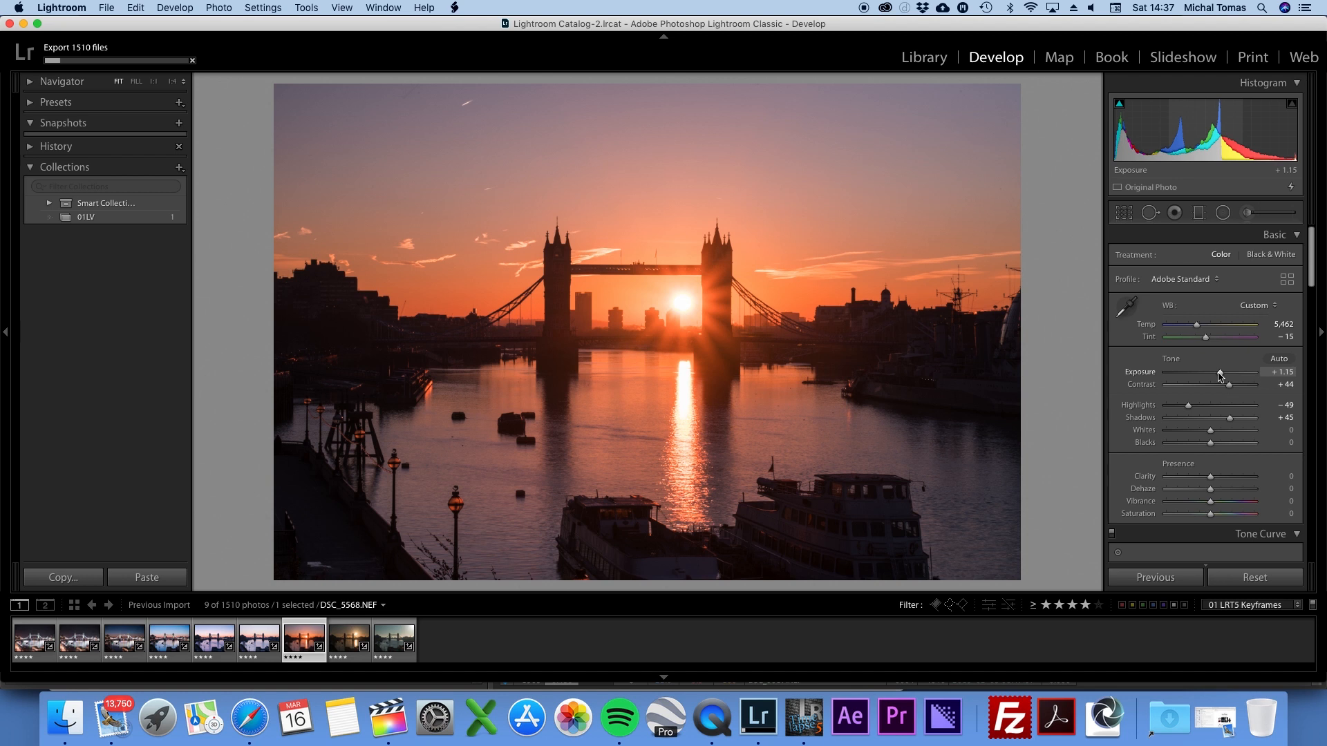
{"action": "key", "text": "backslash"}
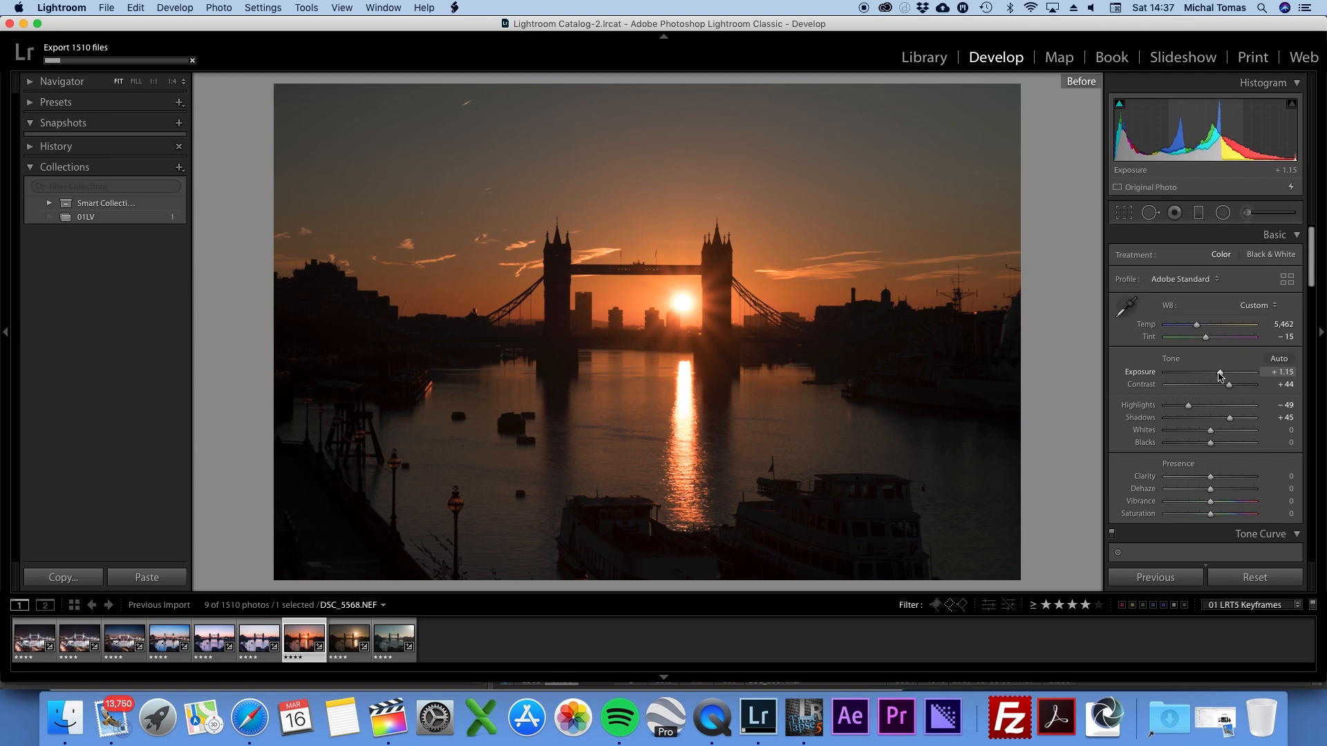
{"action": "key", "text": "backslash"}
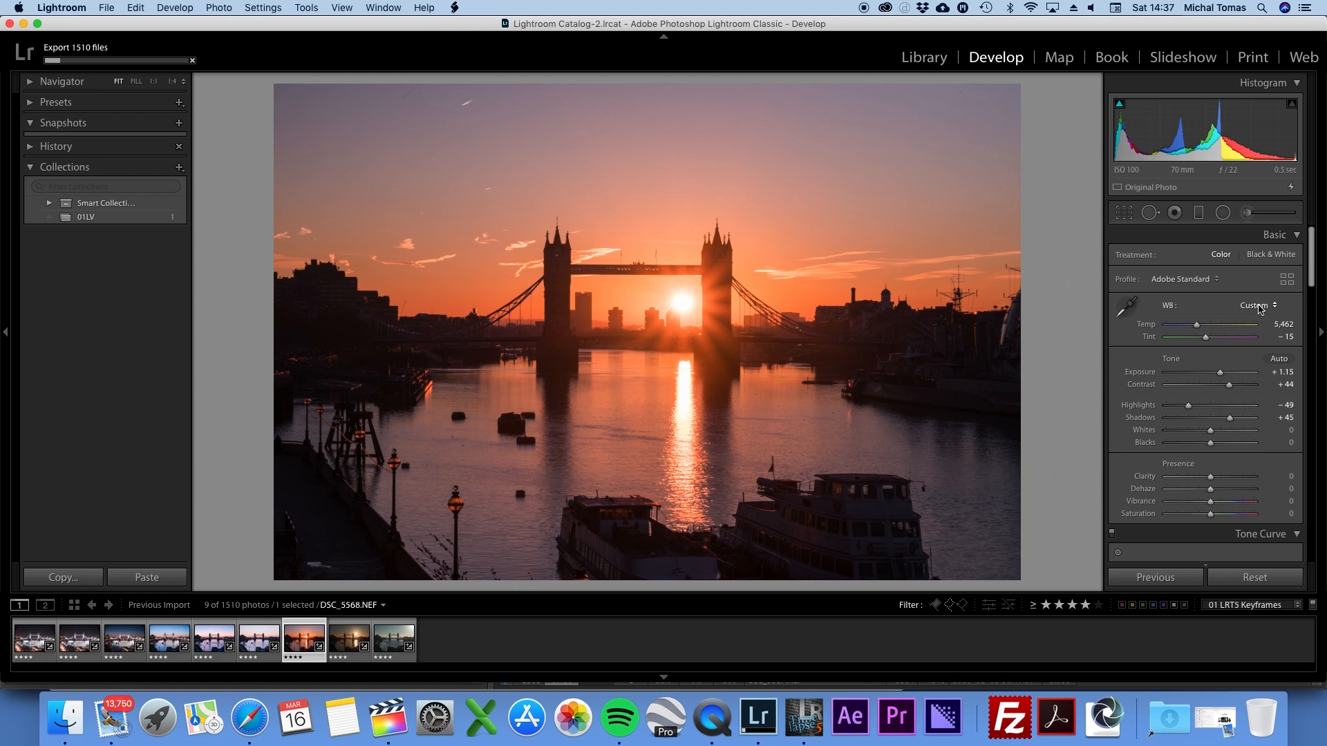
- Try the Auto white balance on the seventh keyframe and undo it
{"action": "left_click", "coordinate": [1261, 308]}
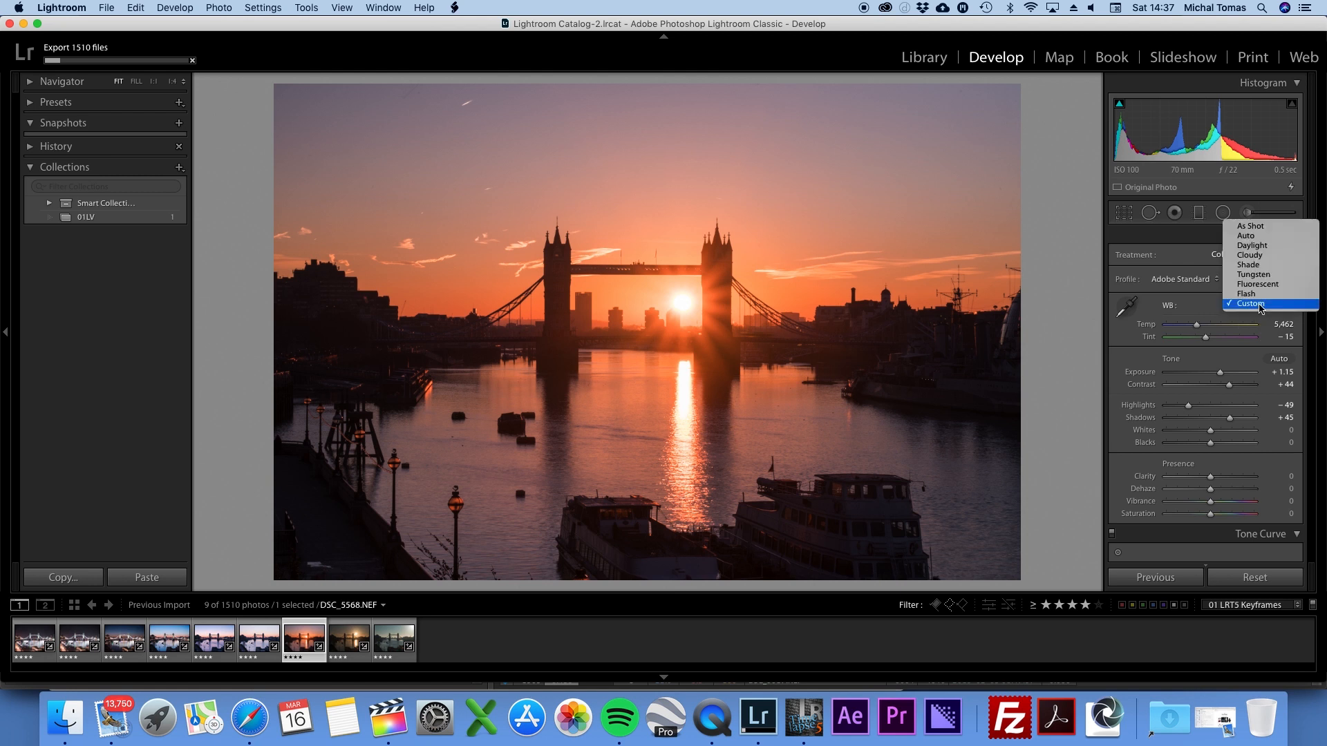
{"action": "left_click", "coordinate": [1262, 238]}
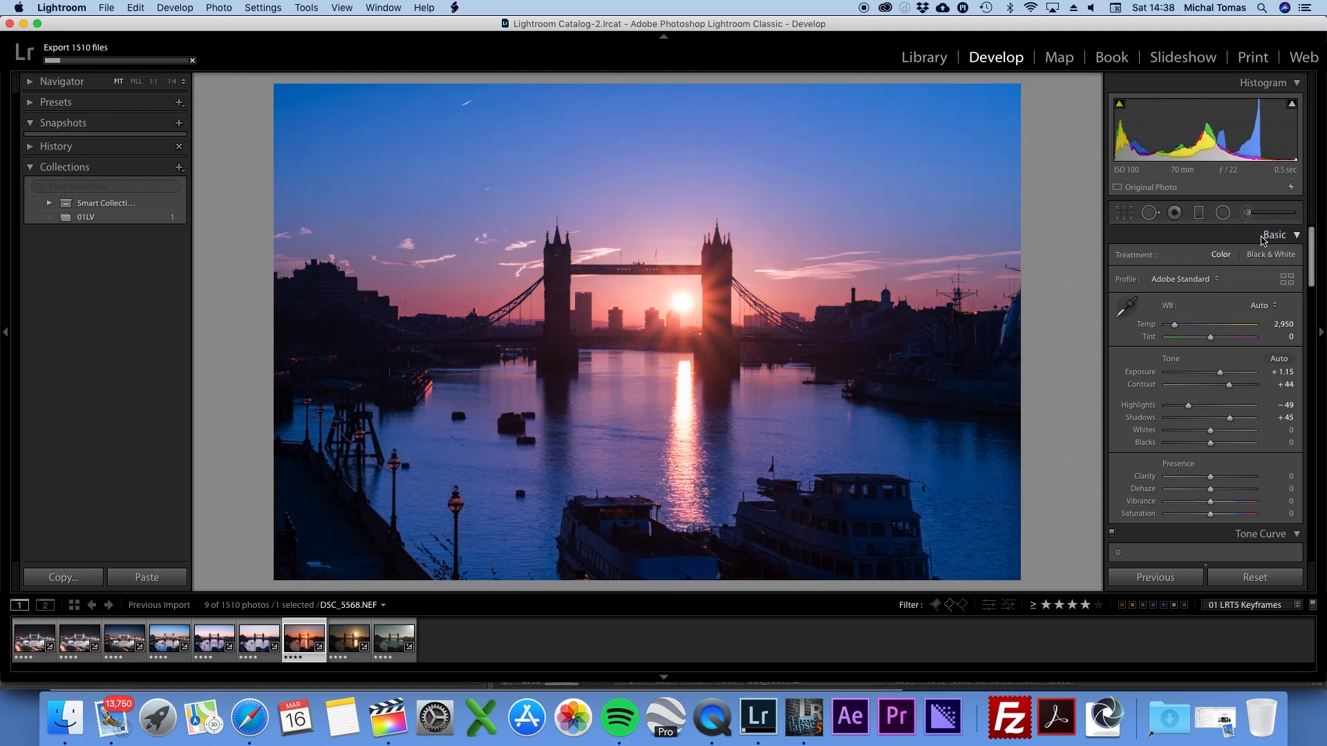
{"action": "key", "text": "super+z"}
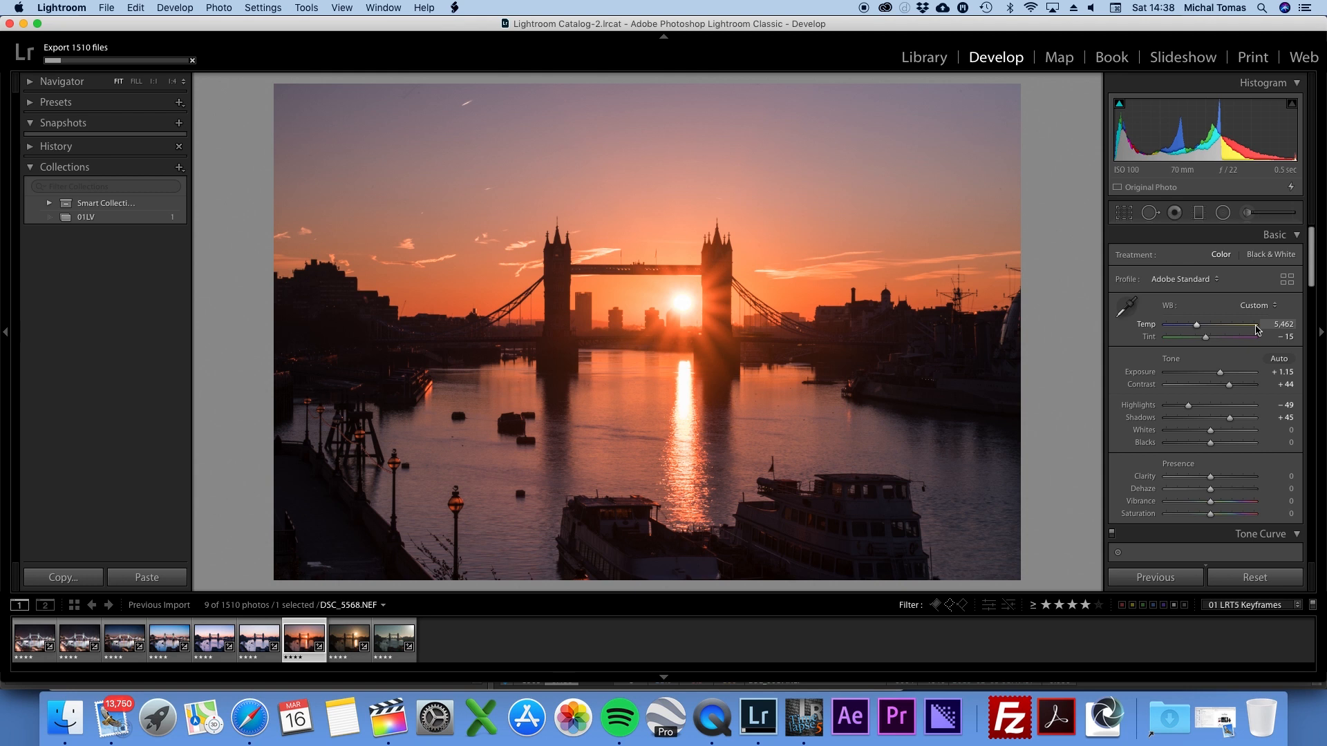
- Set Exposure to +1.35, Contrast to +30 and Tint to −30 on the seventh keyframe
{"action": "left_click_drag", "start_coordinate": [1220, 373], "coordinate": [1224, 374]}
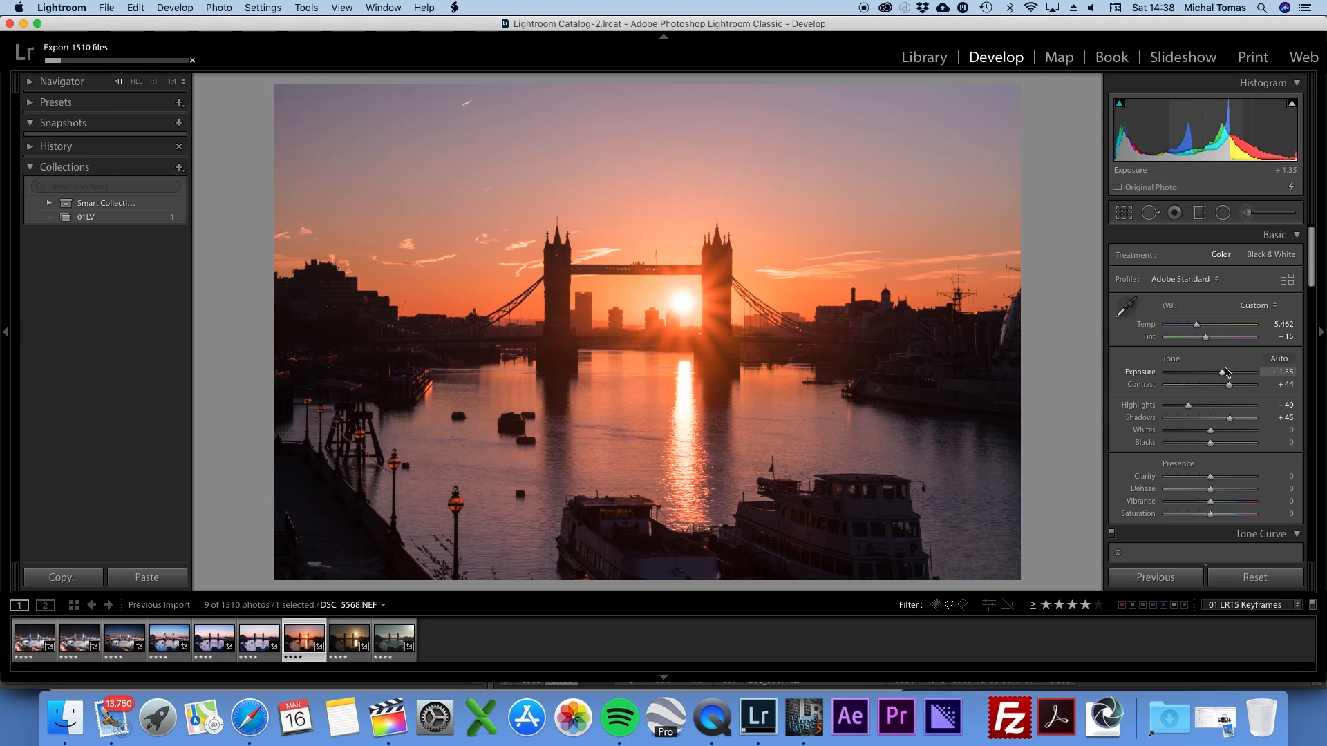
{"action": "left_click_drag", "start_coordinate": [1229, 385], "coordinate": [1225, 390]}
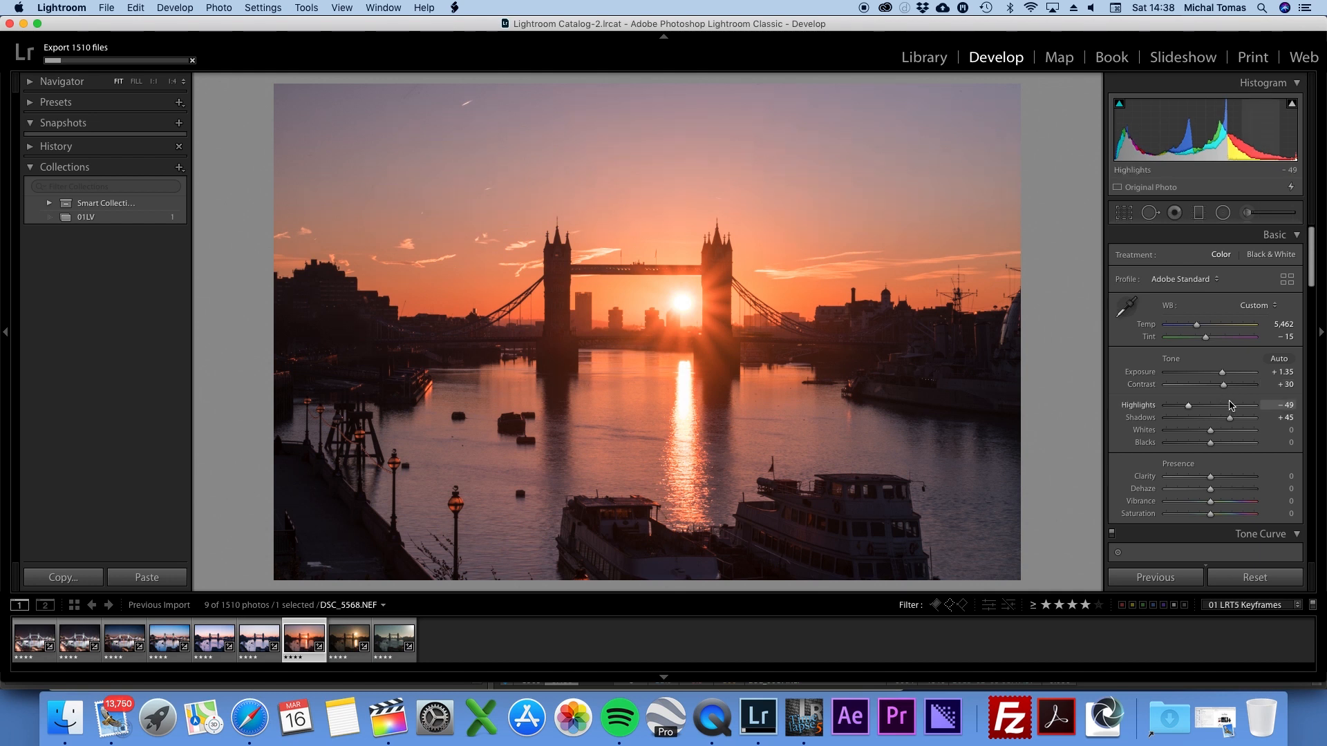
{"action": "left_click_drag", "start_coordinate": [1206, 340], "coordinate": [1203, 341]}
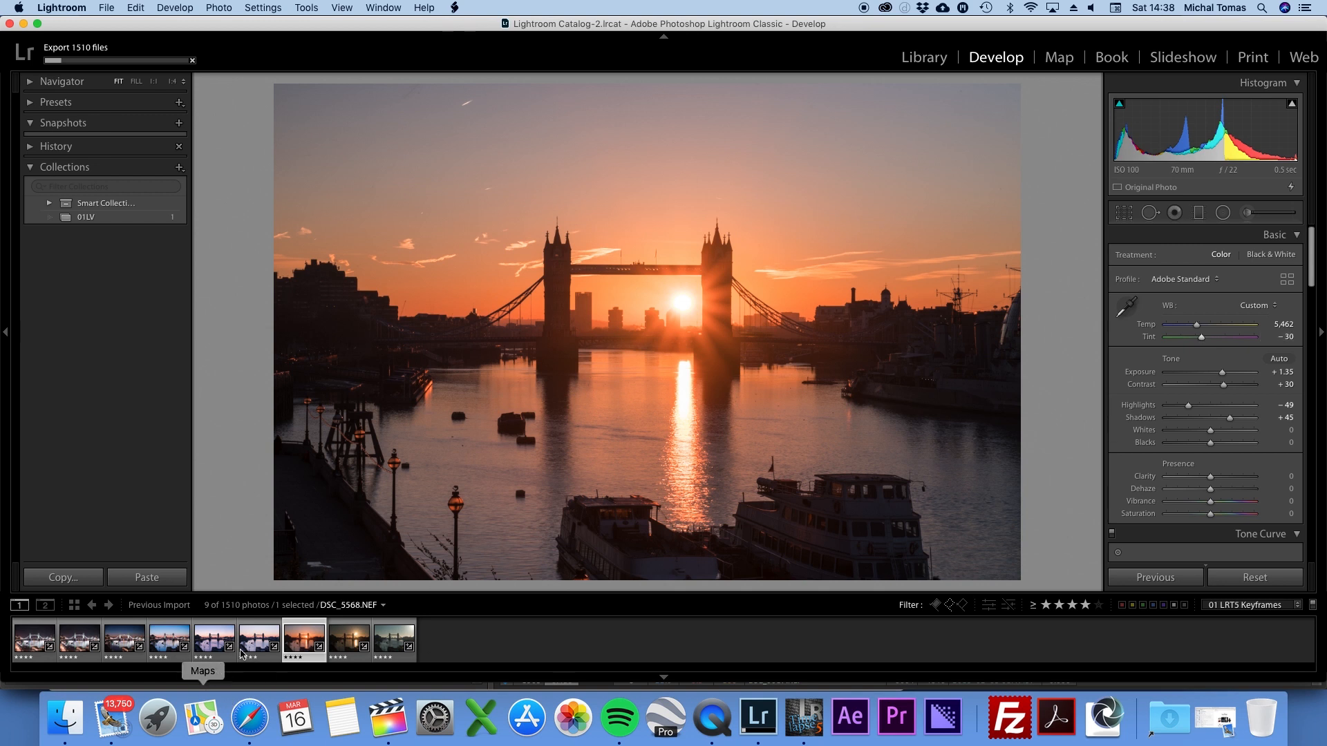
- Shift the sixth keyframe's Tint to about −21 to ease the colour transition into the seventh
{"action": "left_click", "coordinate": [257, 644]}
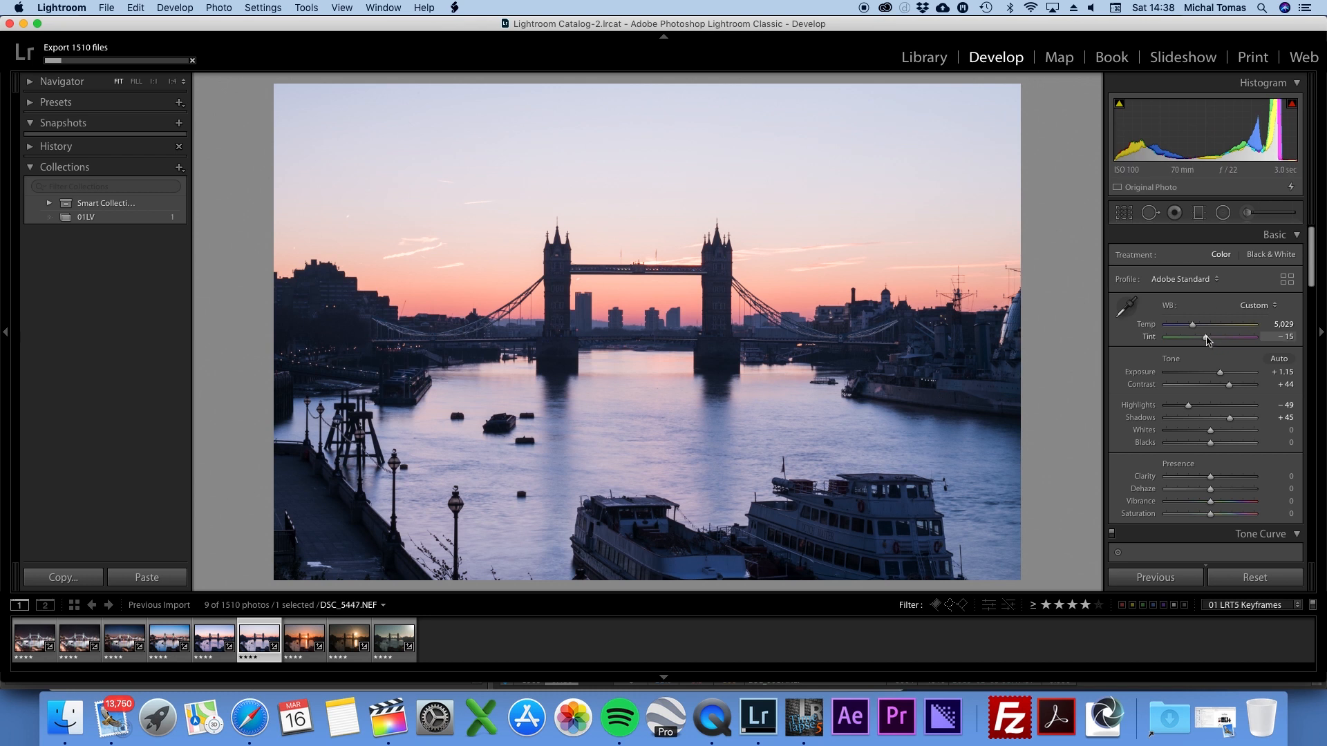
{"action": "left_click_drag", "start_coordinate": [1205, 337], "coordinate": [1205, 340]}
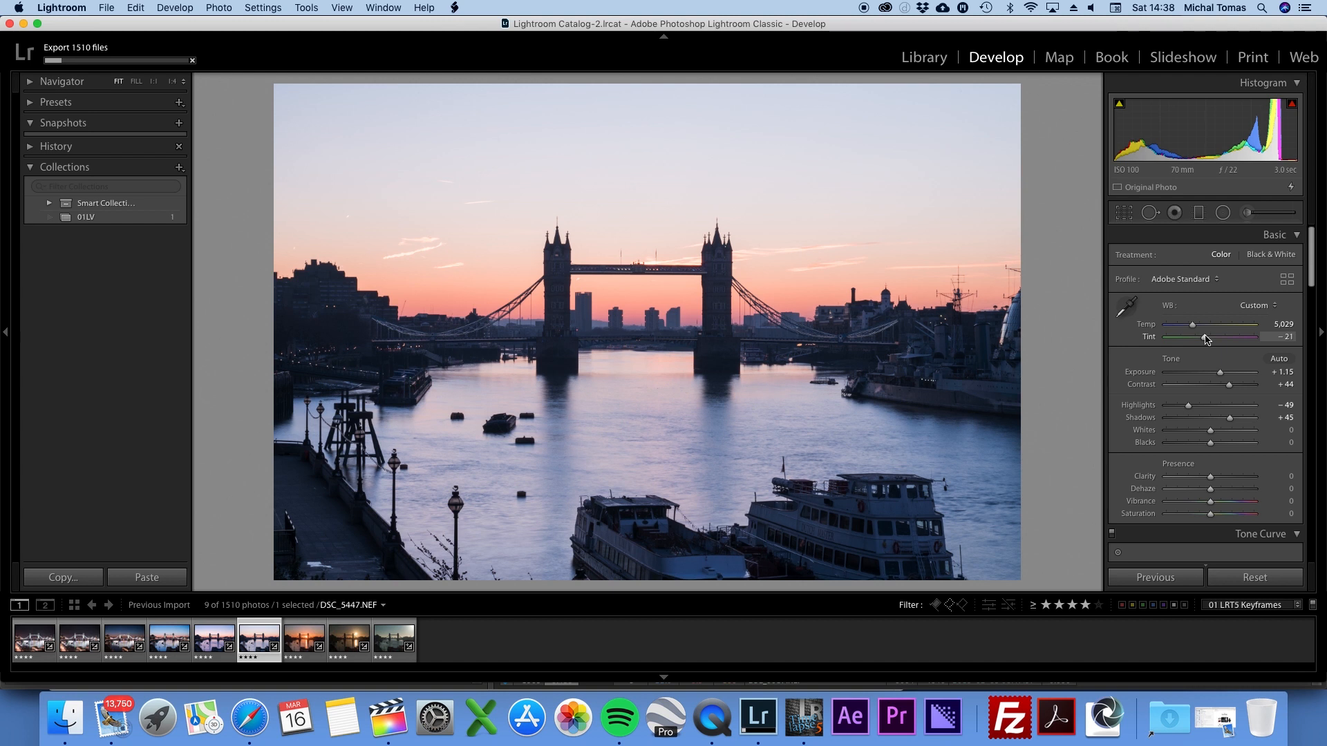
{"action": "left_click_drag", "start_coordinate": [1206, 340], "coordinate": [1204, 339]}
- Sync the seventh keyframe's develop settings to the eighth keyframe with the LRTimelapse Sync Keyframes script
{"action": "left_click", "coordinate": [303, 646]}
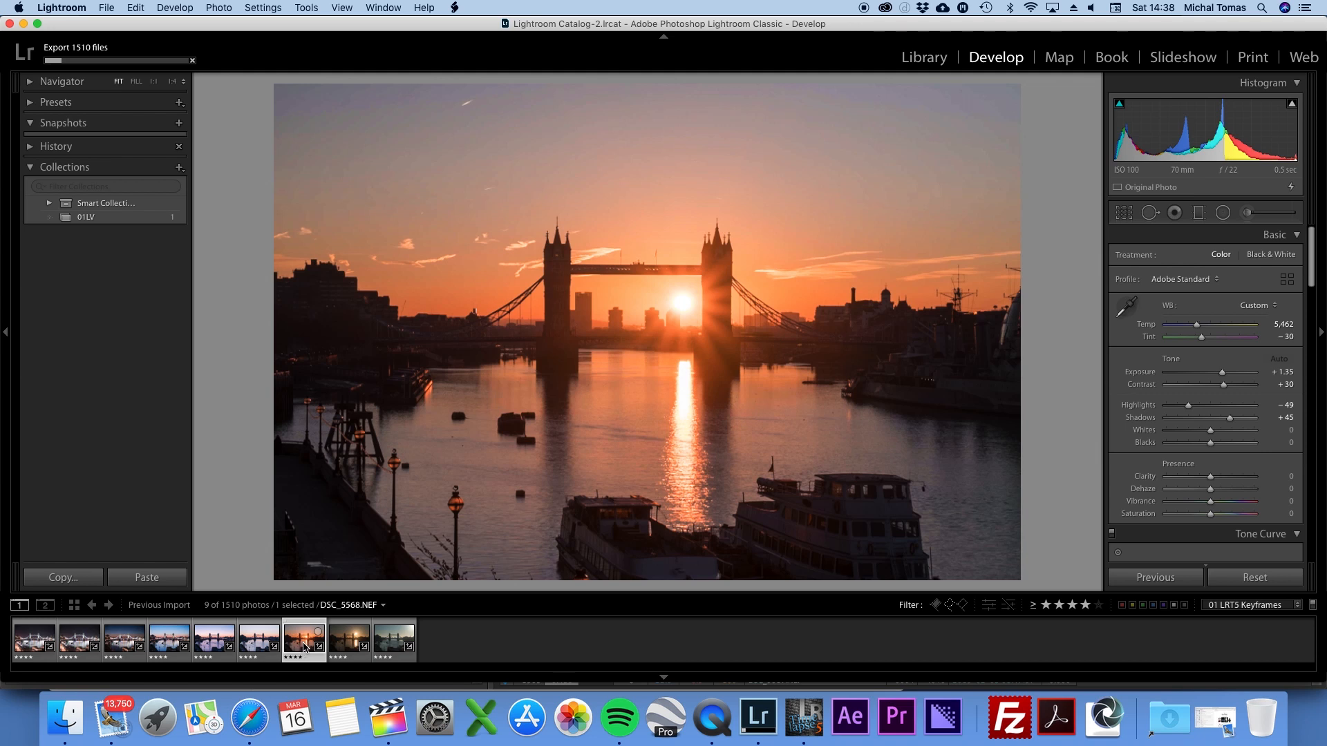
{"action": "left_click", "coordinate": [349, 647], "text": "shift"}
{"action": "left_click", "coordinate": [455, 8]}
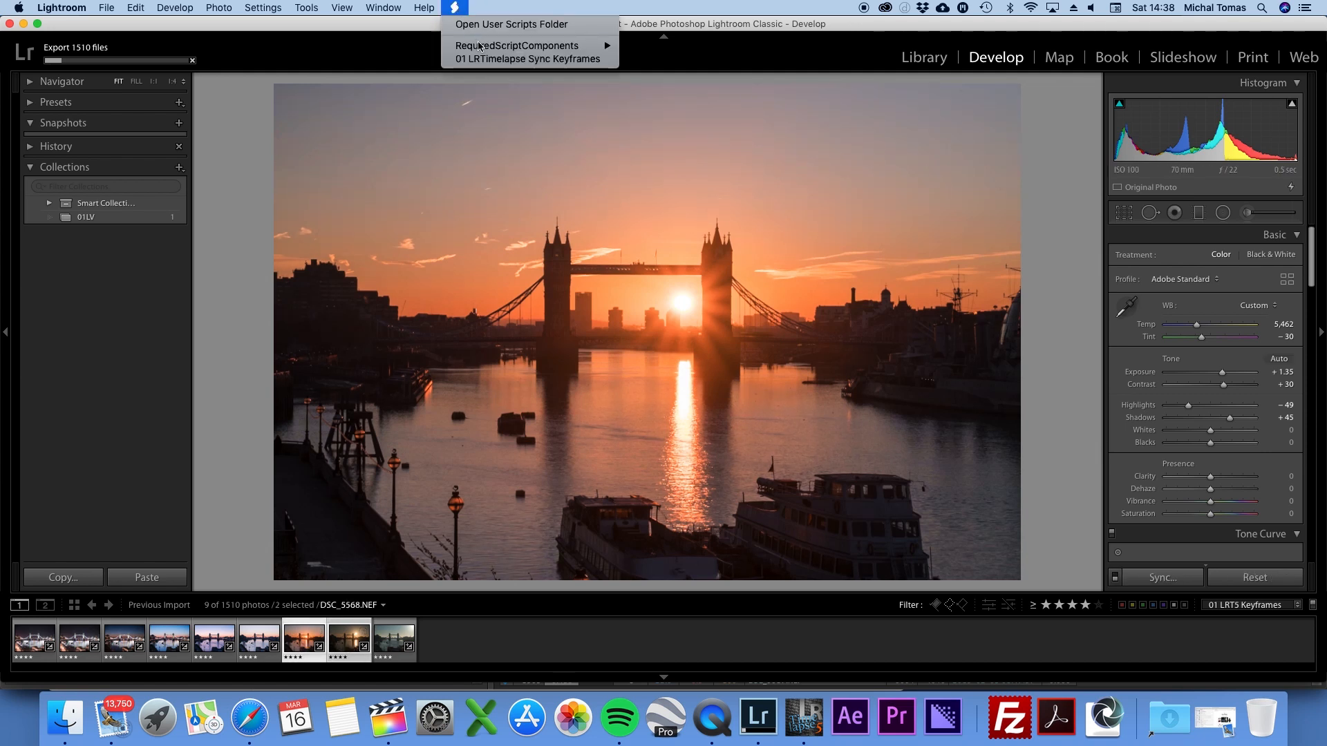
{"action": "left_click", "coordinate": [486, 59]}
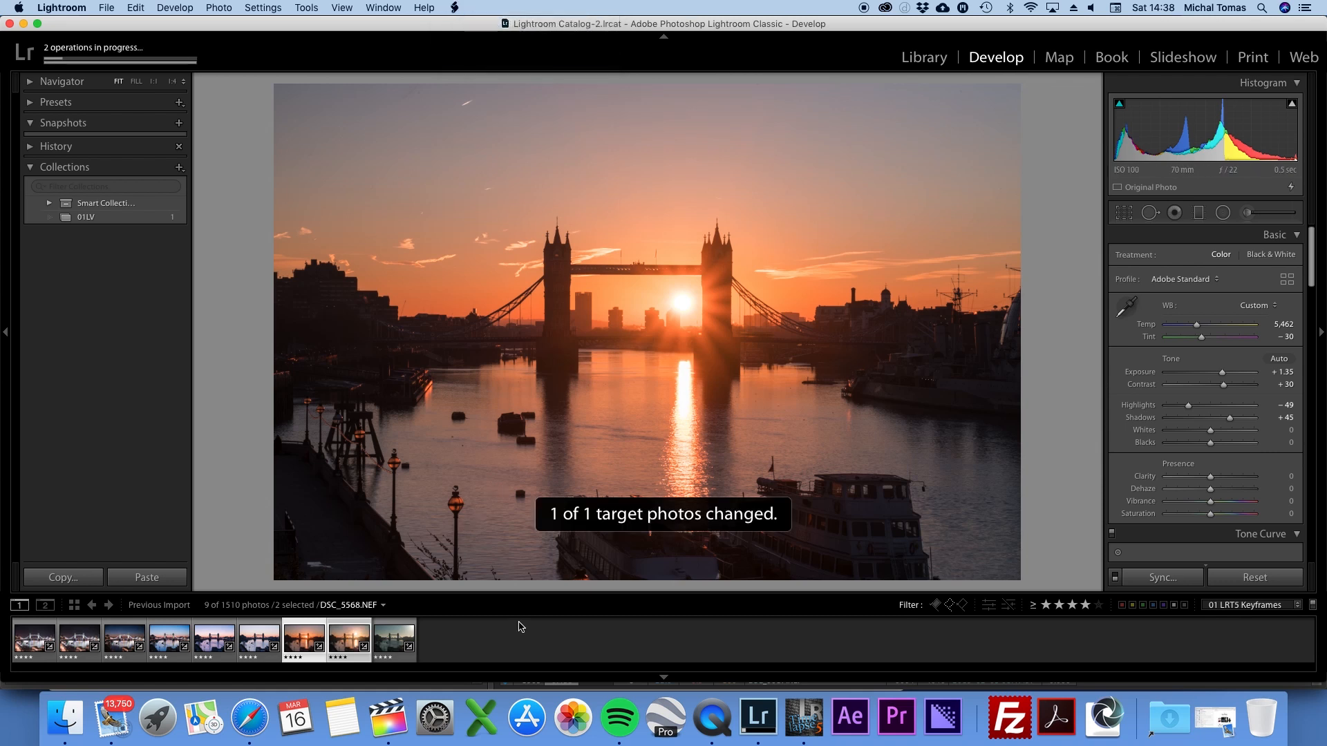
{"action": "left_click", "coordinate": [422, 641]}
- Set Temp to 6,053 on the eighth keyframe and compare it with the sixth and seventh keyframes
{"action": "left_click", "coordinate": [351, 645]}
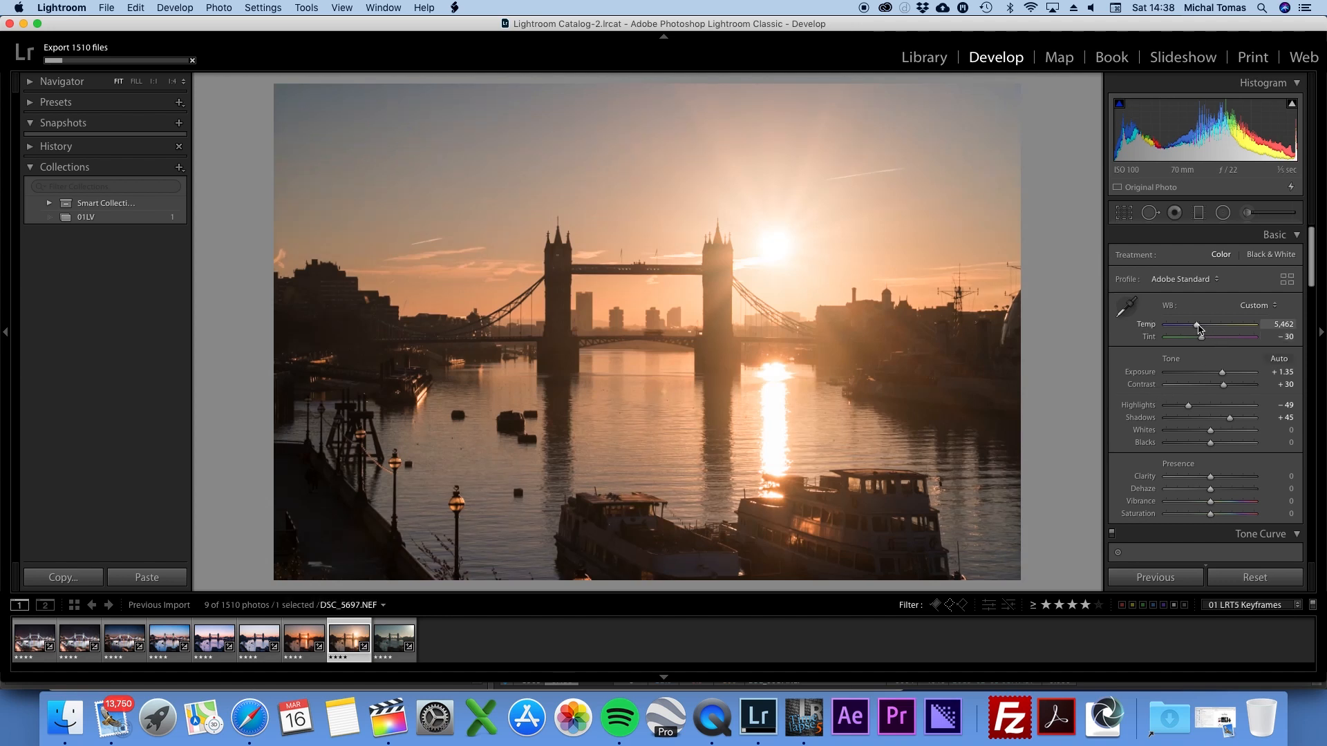
{"action": "left_click_drag", "start_coordinate": [1198, 327], "coordinate": [1203, 326]}
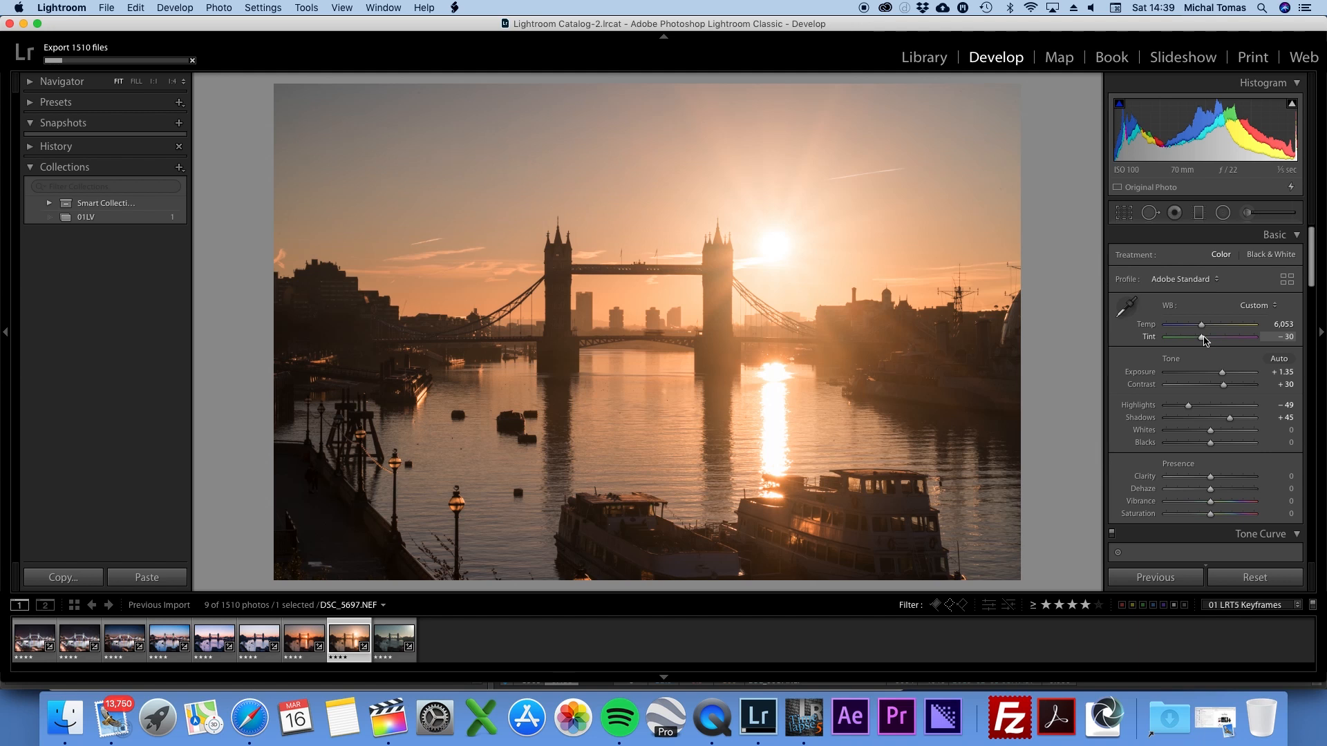
{"action": "left_click", "coordinate": [266, 646]}
{"action": "left_click", "coordinate": [300, 647]}
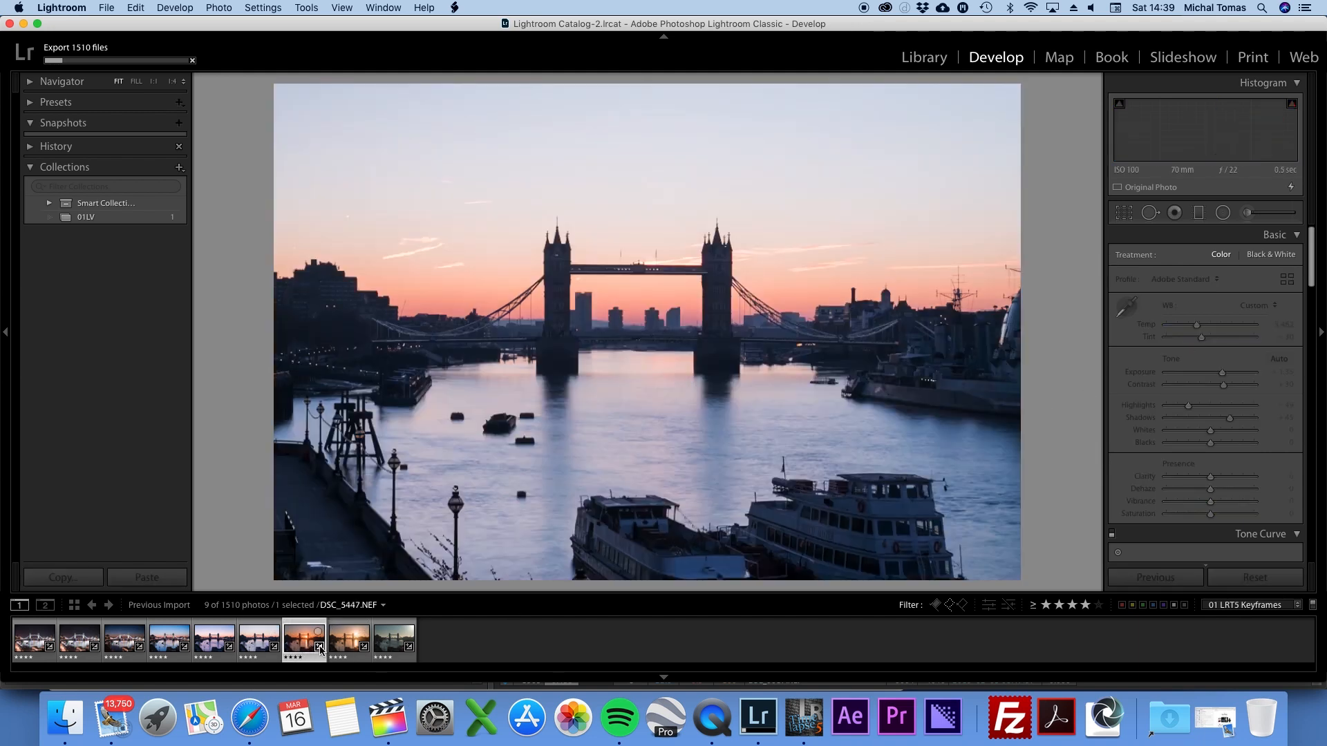
- Sync the eighth keyframe's develop settings to the ninth keyframe with the LRTimelapse Sync Keyframes script
{"action": "left_click", "coordinate": [343, 650]}
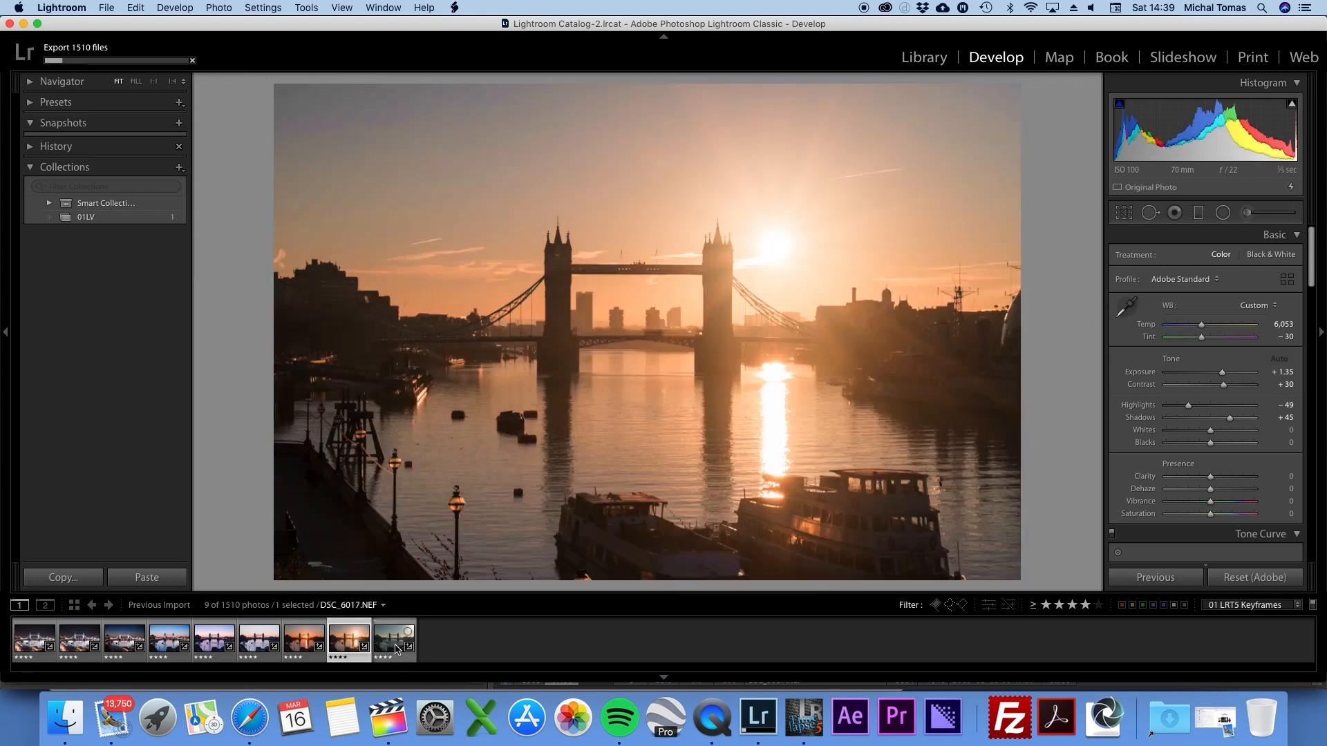
{"action": "left_click", "coordinate": [398, 647], "text": "shift"}
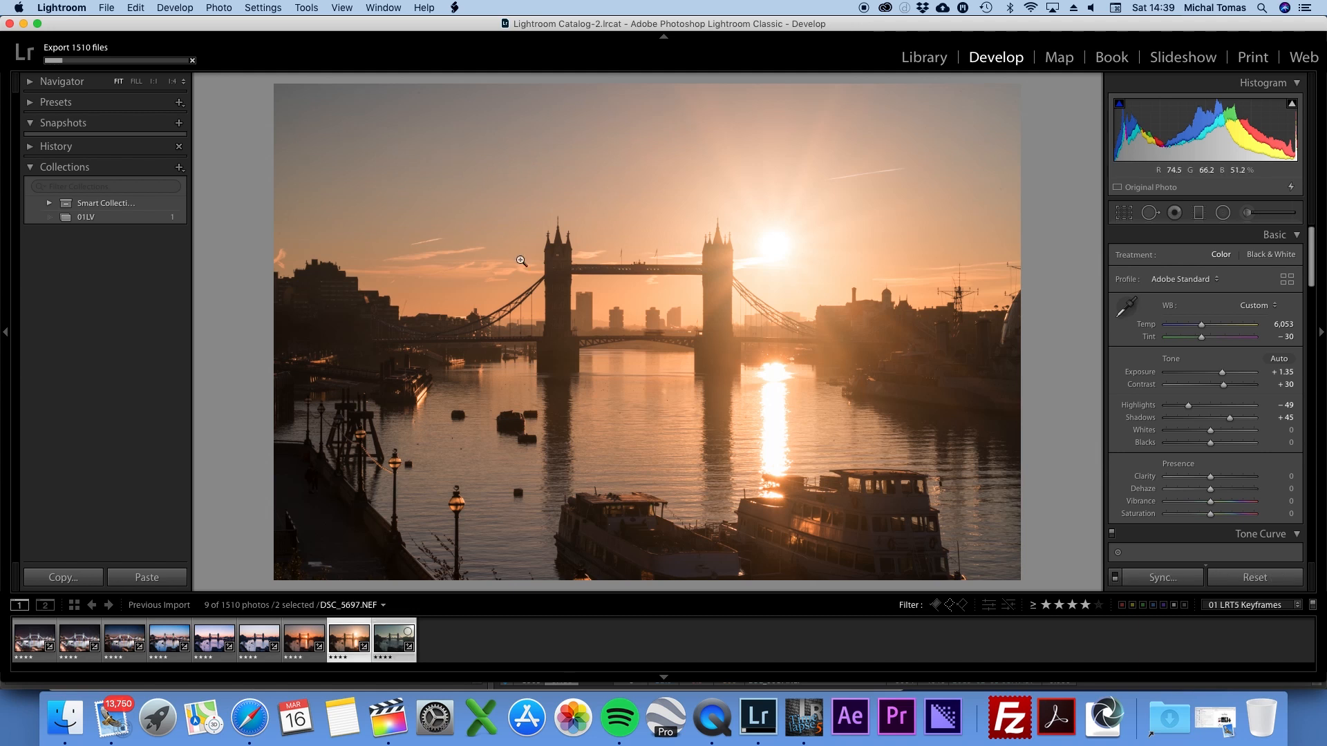
{"action": "left_click", "coordinate": [456, 8]}
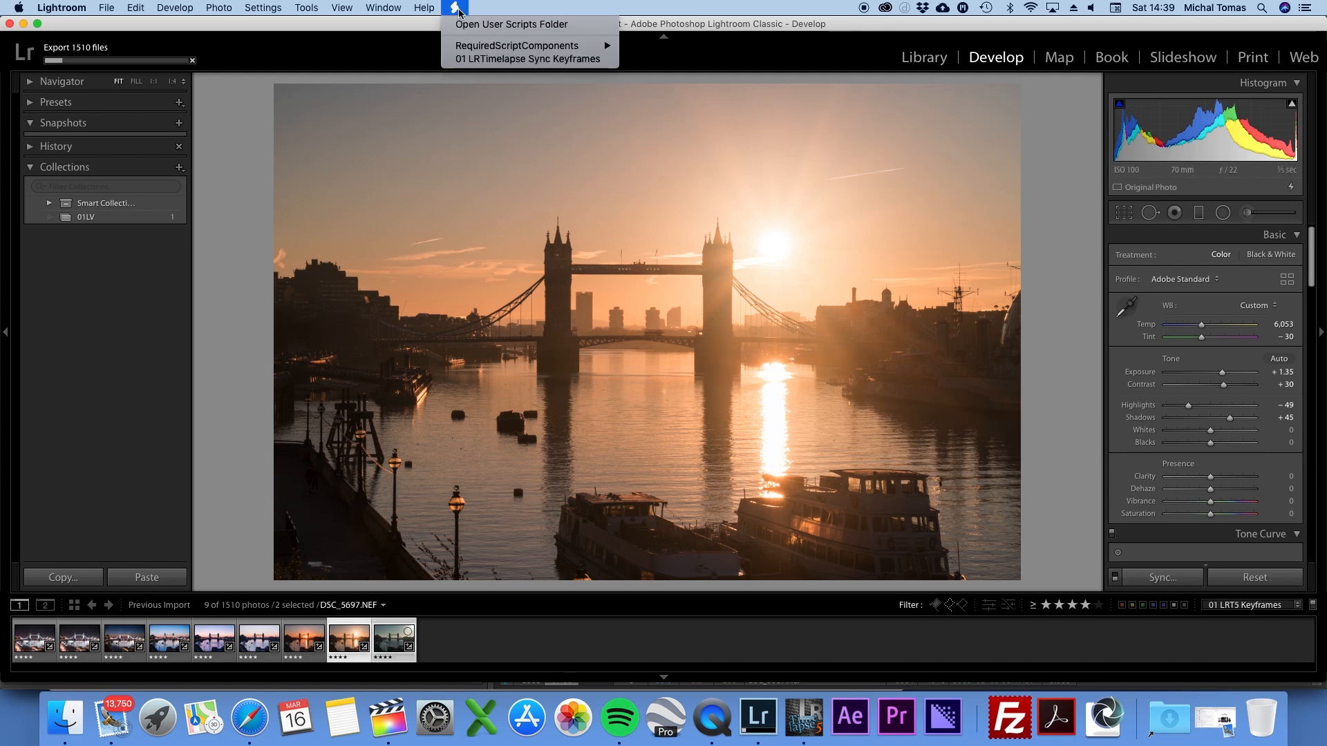
{"action": "left_click", "coordinate": [486, 59]}
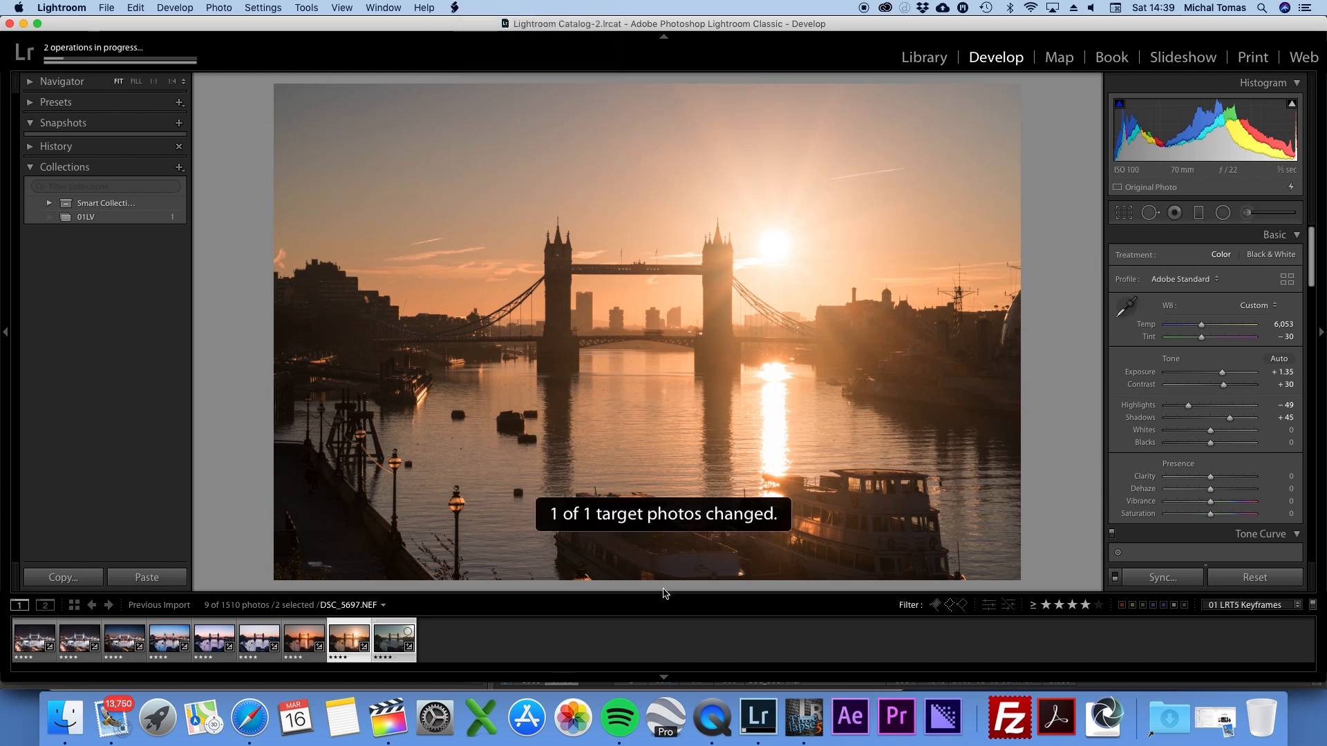
- Set Exposure to +0.40 on the ninth and last keyframe
{"action": "left_click", "coordinate": [394, 639]}
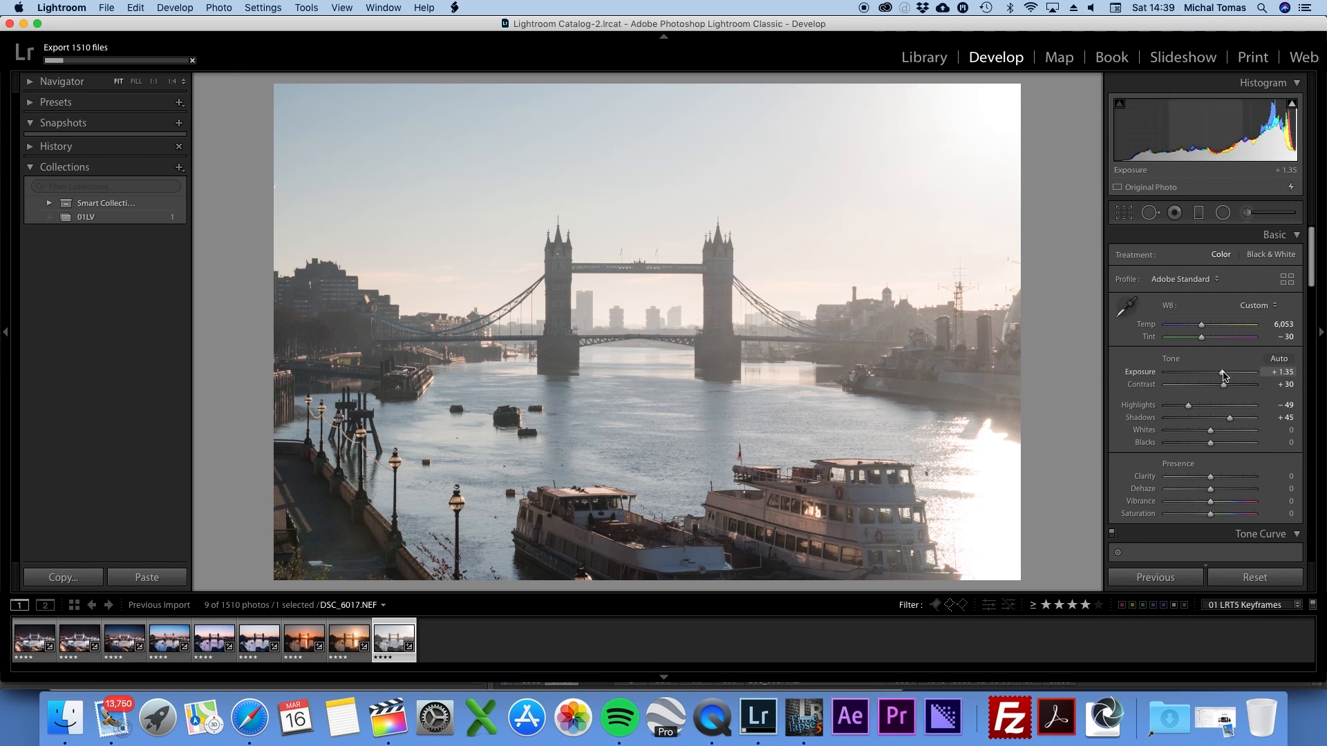
{"action": "left_click_drag", "start_coordinate": [1223, 375], "coordinate": [1215, 377]}
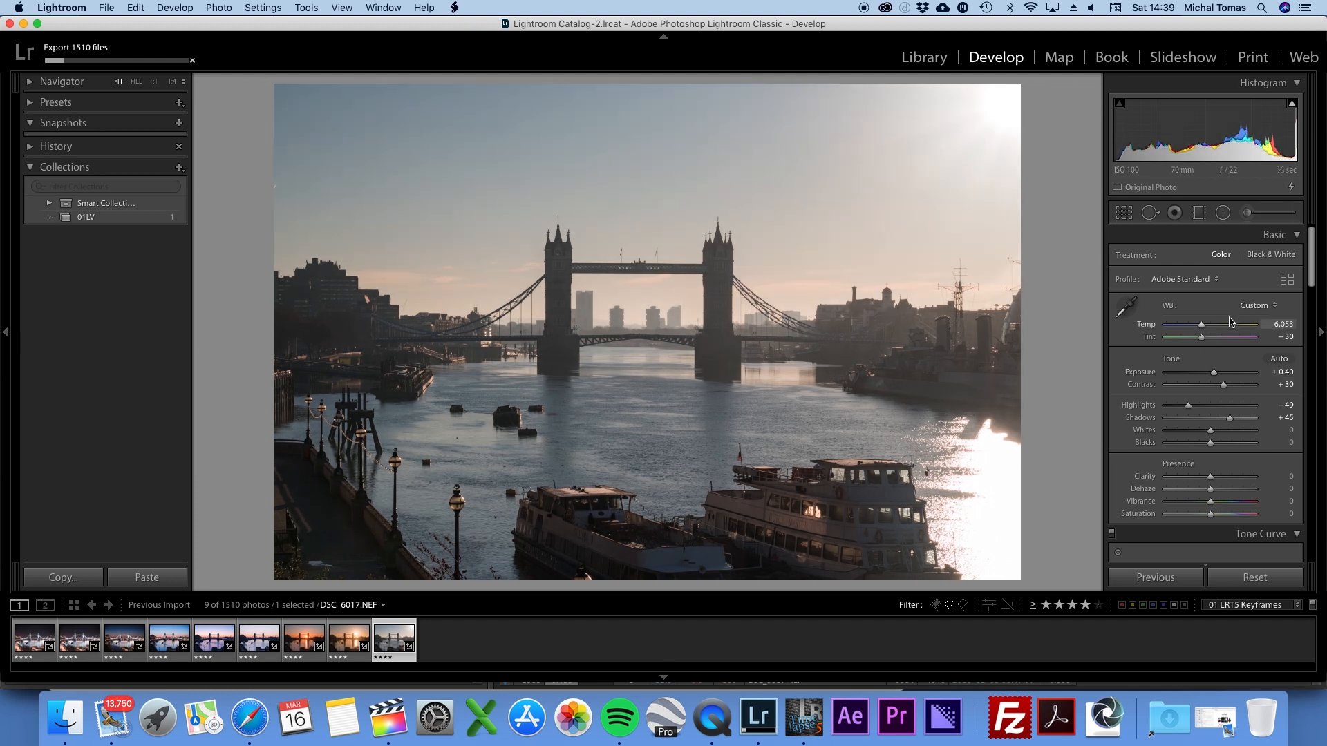
- Try the Auto white balance on the ninth keyframe and undo it
{"action": "left_click", "coordinate": [1262, 308]}
{"action": "left_click", "coordinate": [1262, 241]}
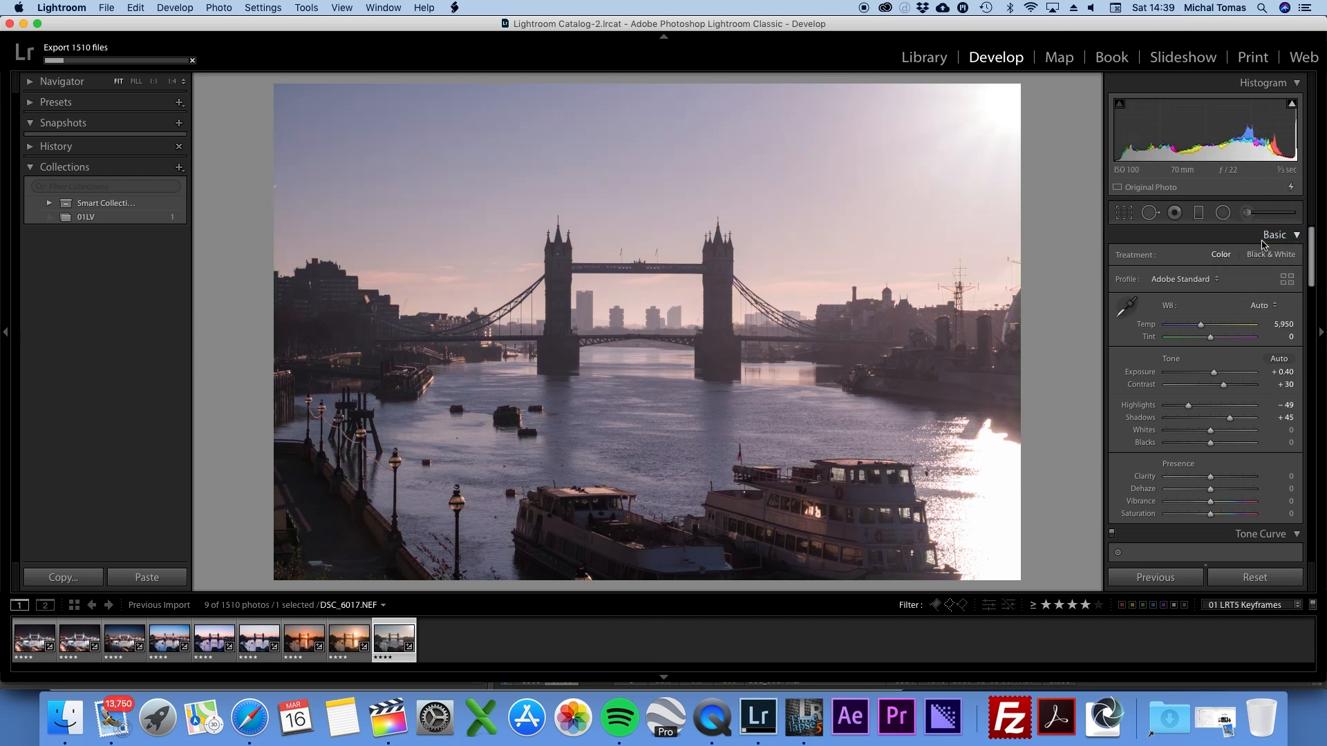
{"action": "key", "text": "super+z"}
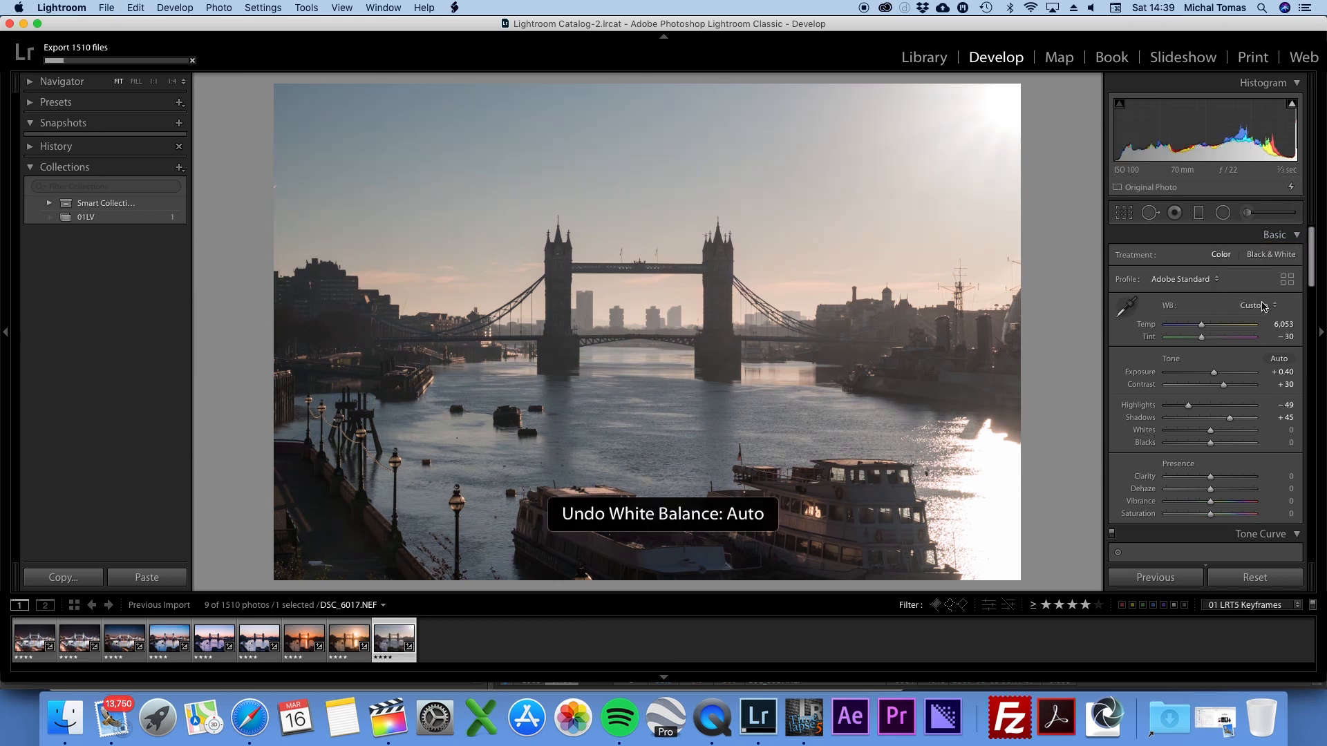
- Set Temp to 5,142, Tint to -24, Exposure to +0.60 and Contrast to +48 on the ninth keyframe and compare it with the eighth
{"action": "left_click_drag", "start_coordinate": [1202, 325], "coordinate": [1205, 339]}
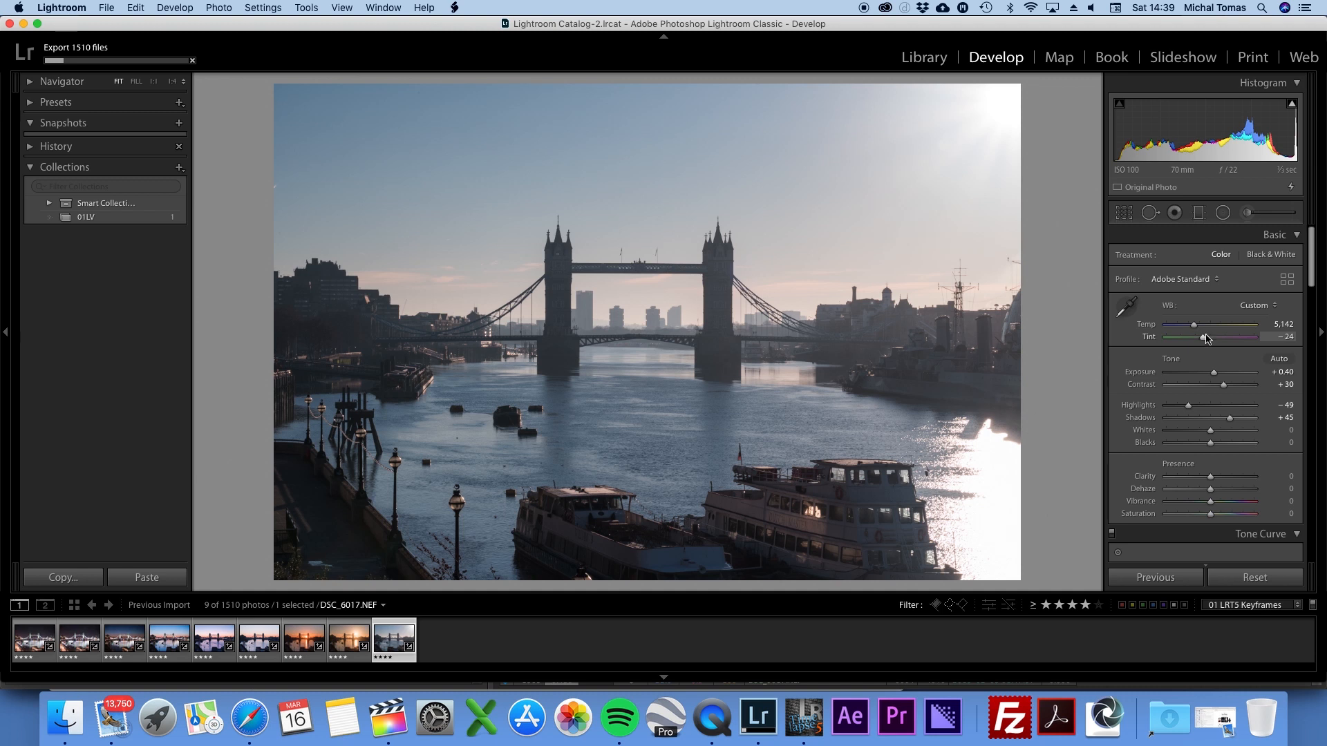
{"action": "mouse_move", "coordinate": [1222, 385]}
{"action": "left_mouse_down"}
{"action": "mouse_move", "coordinate": [1234, 388]}
{"action": "mouse_move", "coordinate": [1217, 375]}
{"action": "left_mouse_up"}
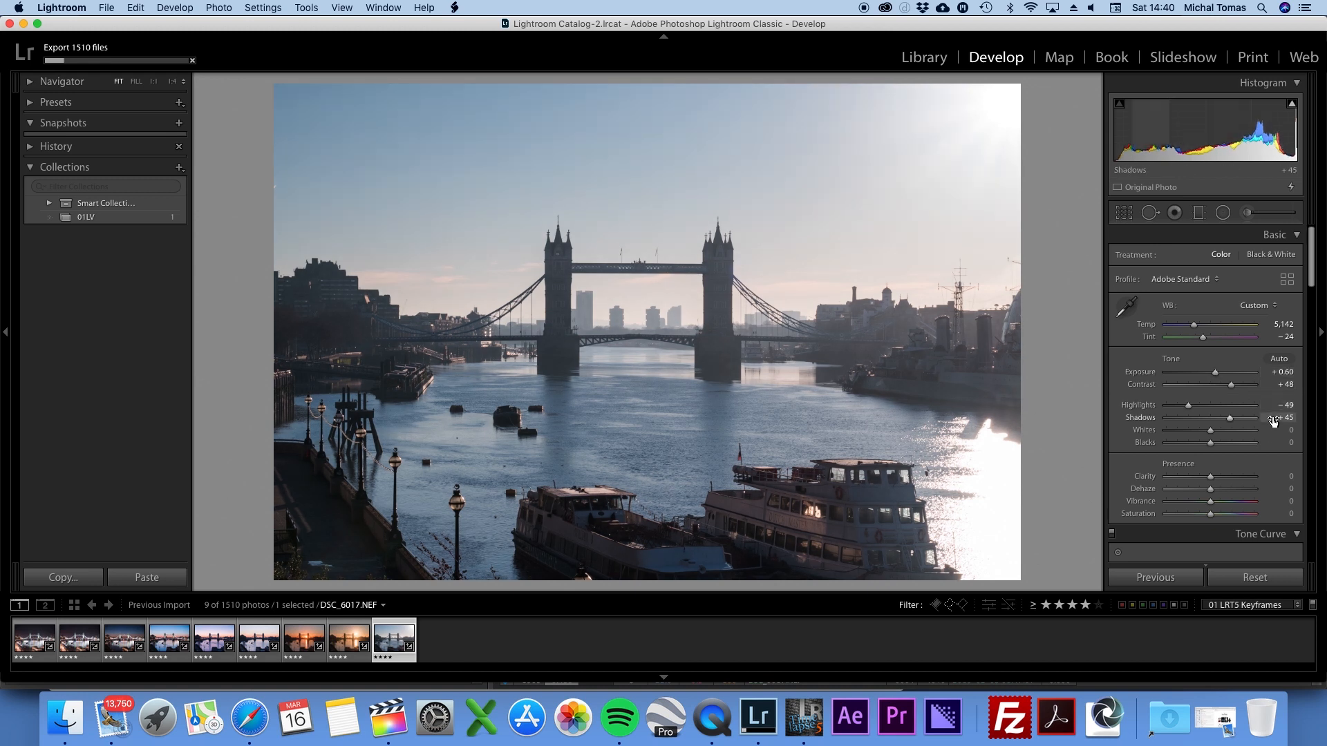
{"action": "left_click", "coordinate": [364, 647]}
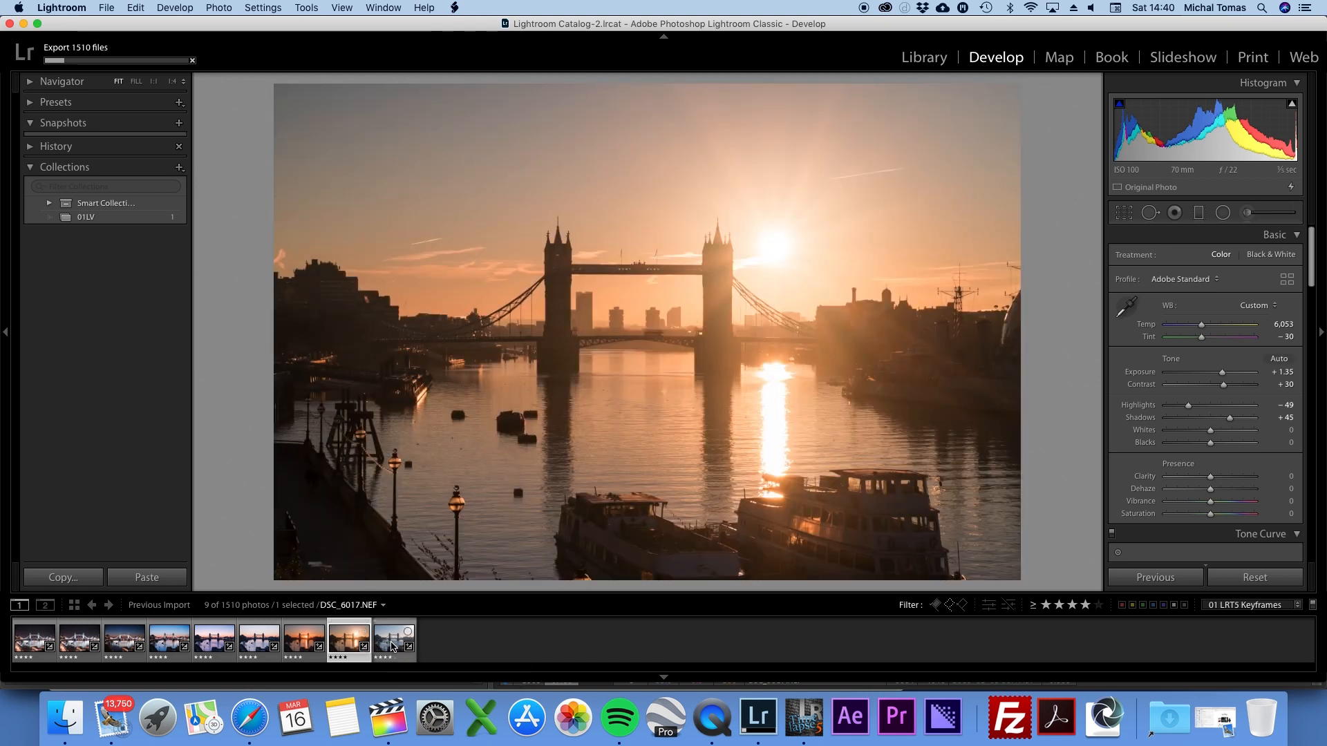
{"action": "left_click", "coordinate": [392, 646]}
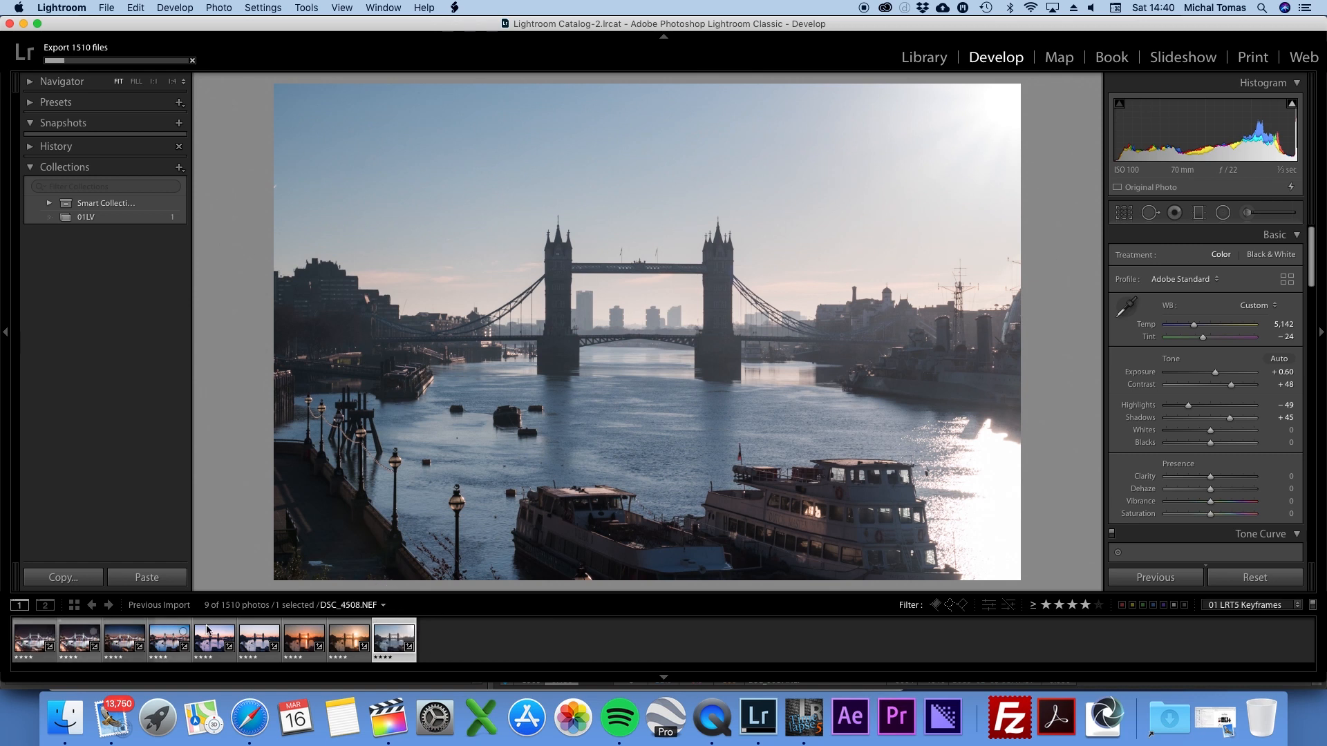
- Select all nine keyframes in the Library grid and save their metadata to the files
{"action": "left_click", "coordinate": [22, 648]}
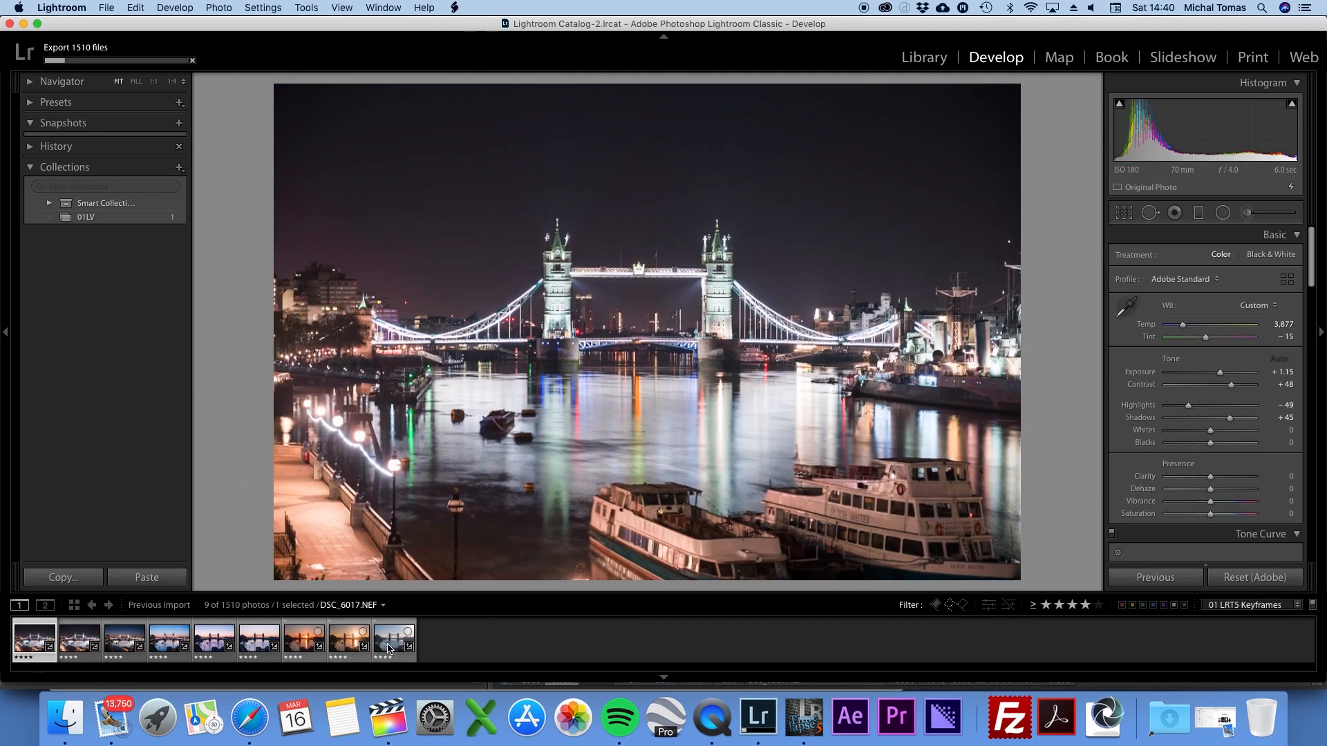
{"action": "left_click", "coordinate": [389, 648], "text": "shift"}
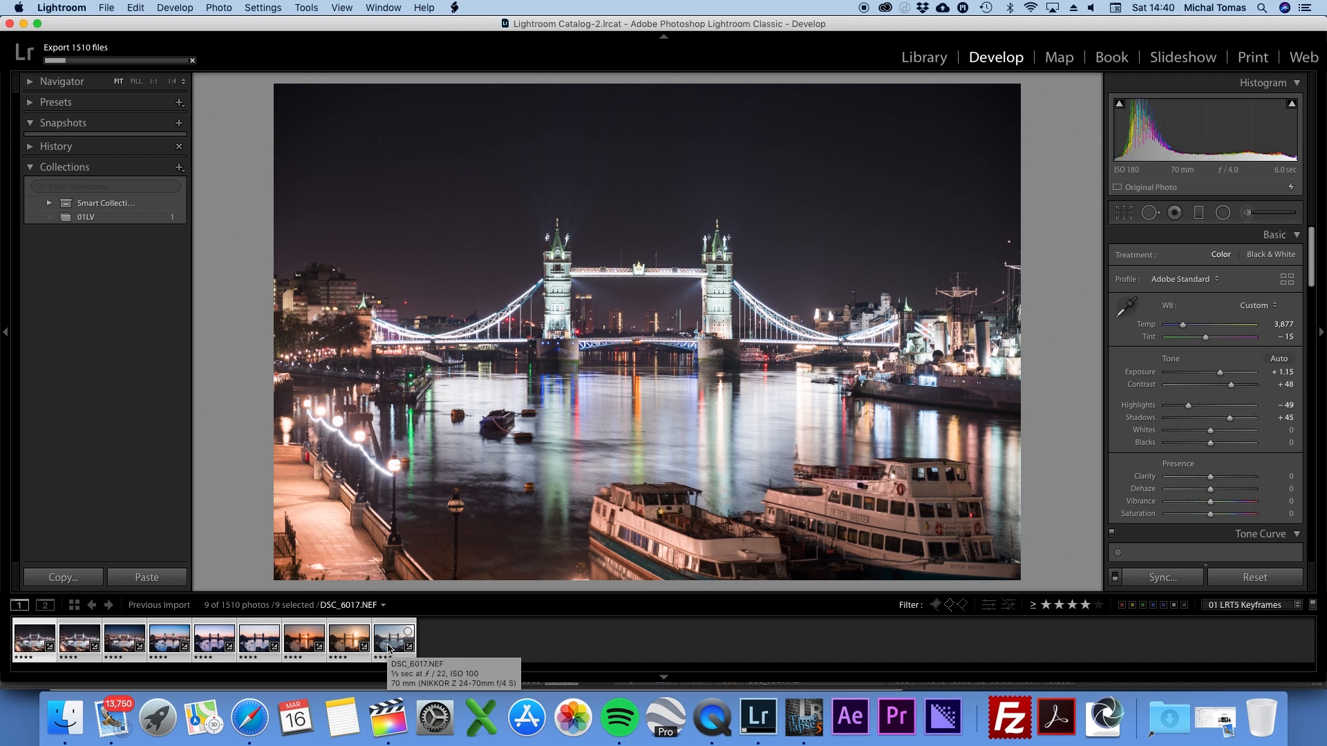
{"action": "key", "text": "g"}
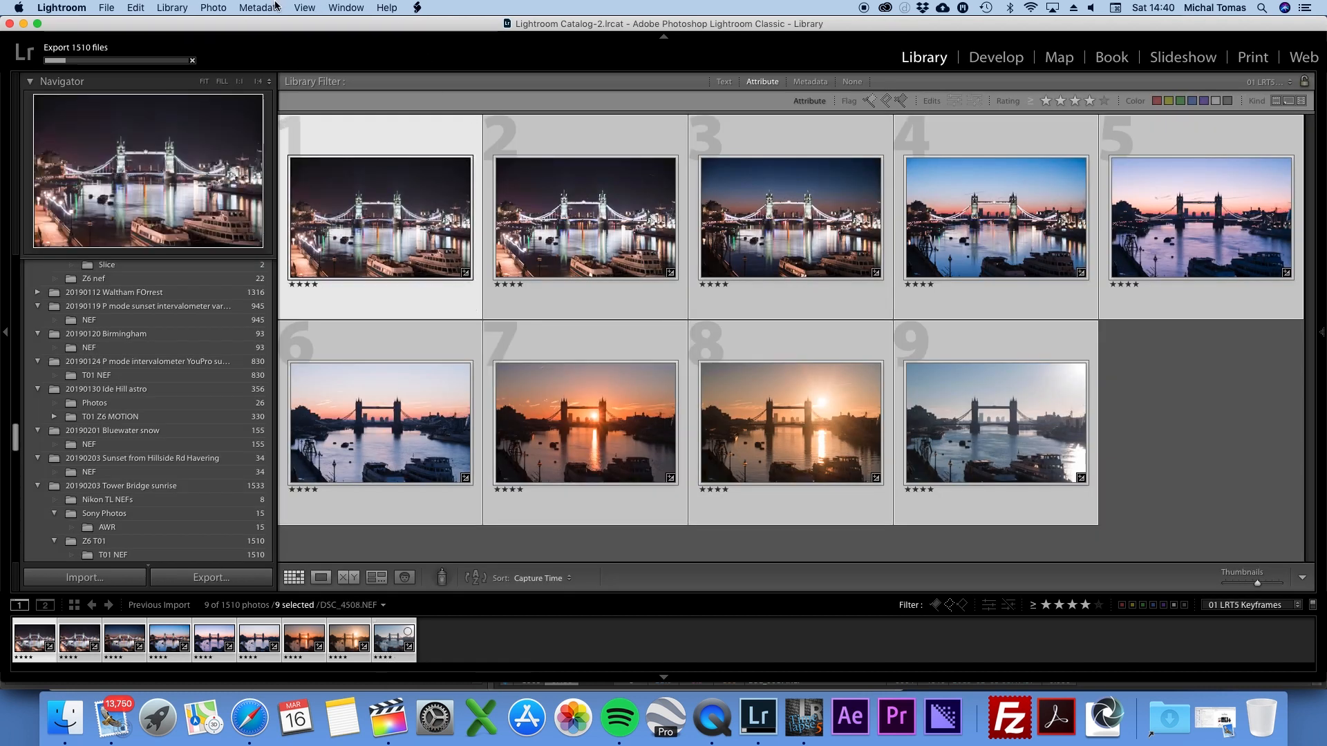
{"action": "left_click", "coordinate": [260, 8]}
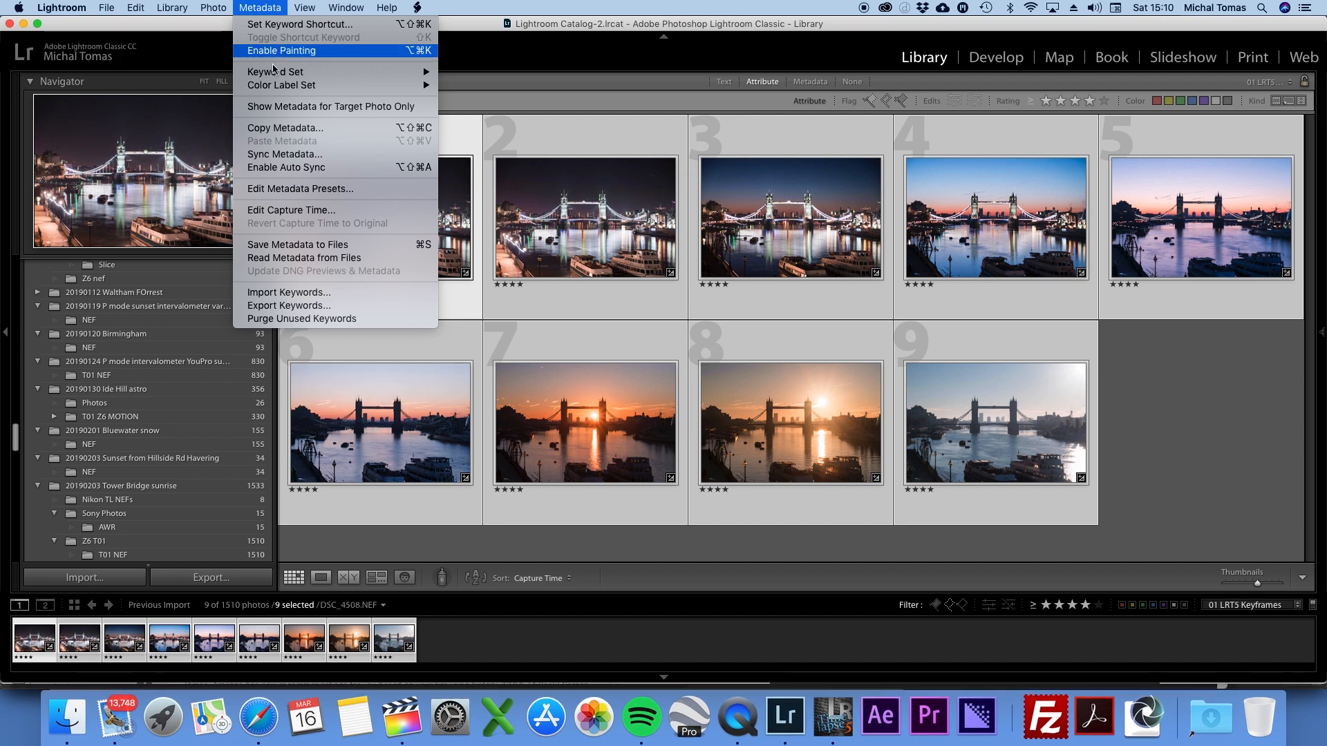
{"action": "left_click", "coordinate": [275, 246]}
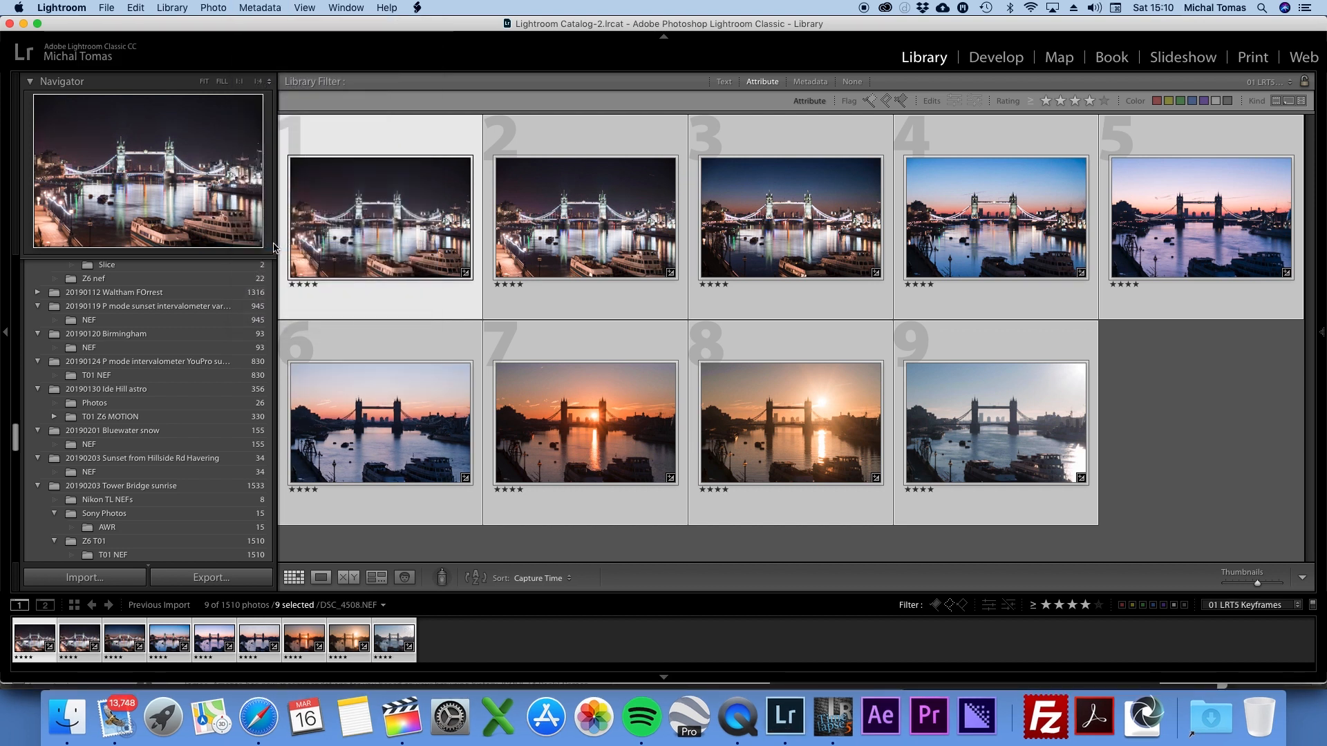
- Switch to LRTimelapse, reload the keyframe edits and apply Auto Transition to the T01 NEF sequence
{"action": "left_click", "coordinate": [842, 729]}
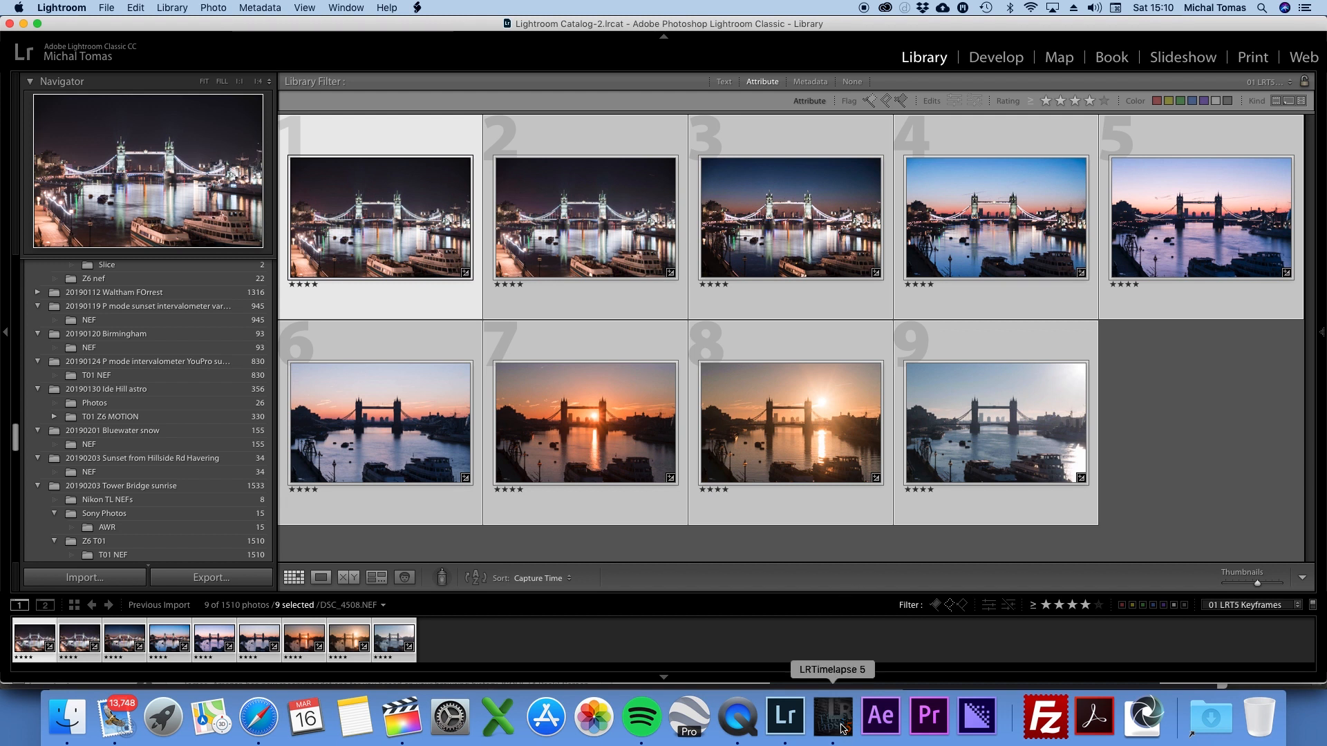
{"action": "left_click", "coordinate": [629, 149]}
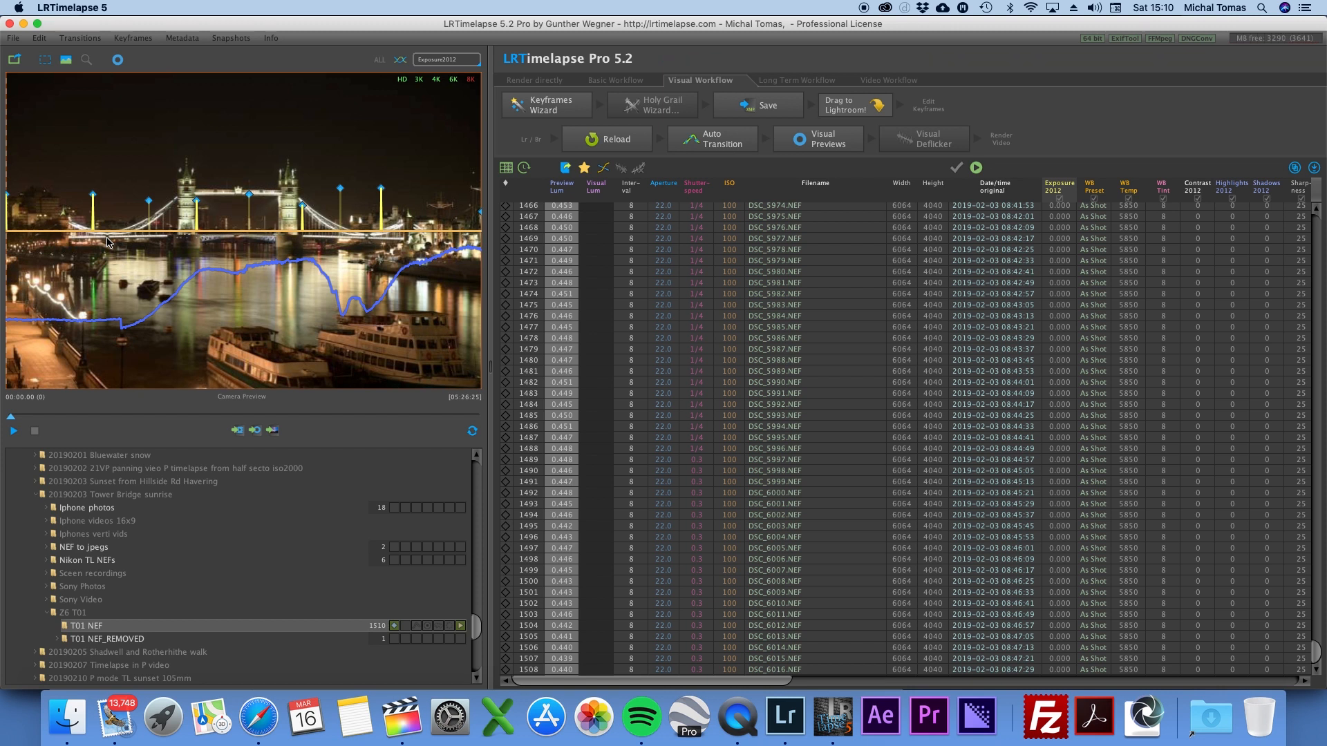
{"action": "left_click", "coordinate": [722, 143]}
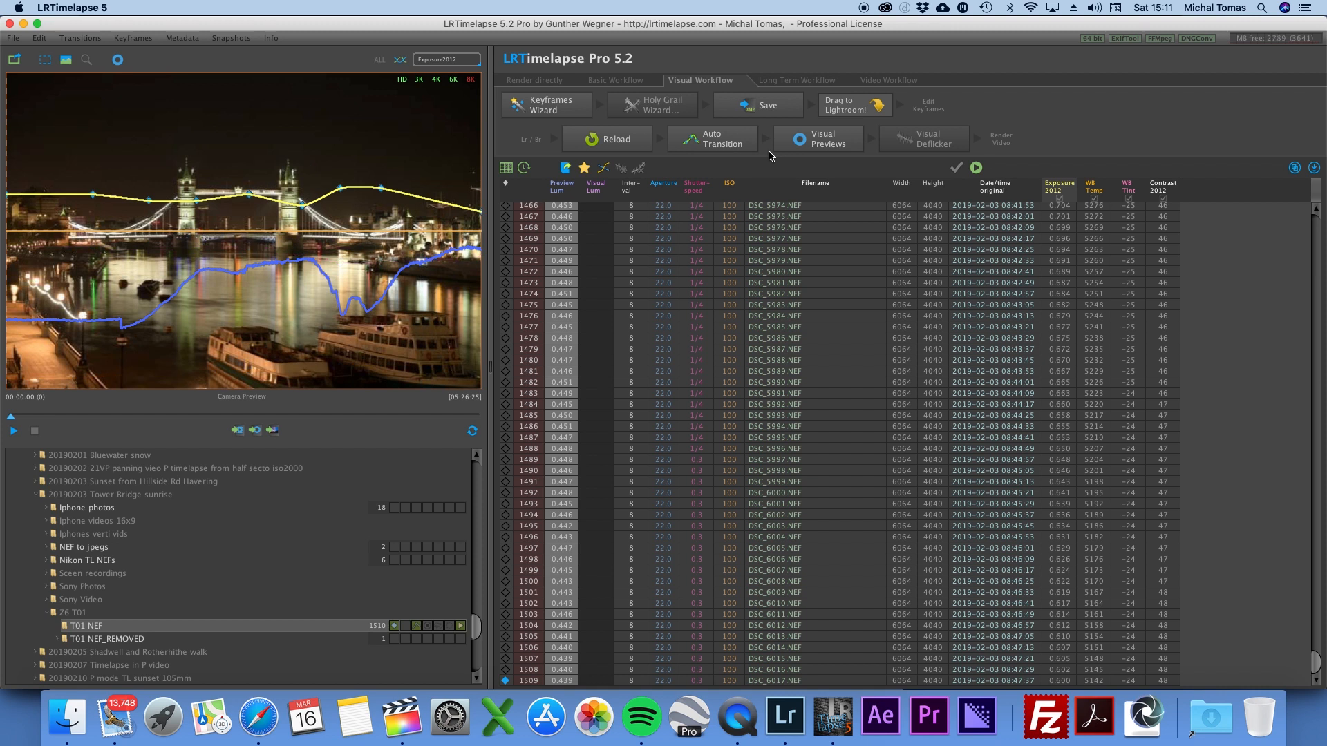
- Generate the Visual Previews for the T01 NEF sequence and scrub through the edited timelapse
{"action": "left_click", "coordinate": [818, 145]}
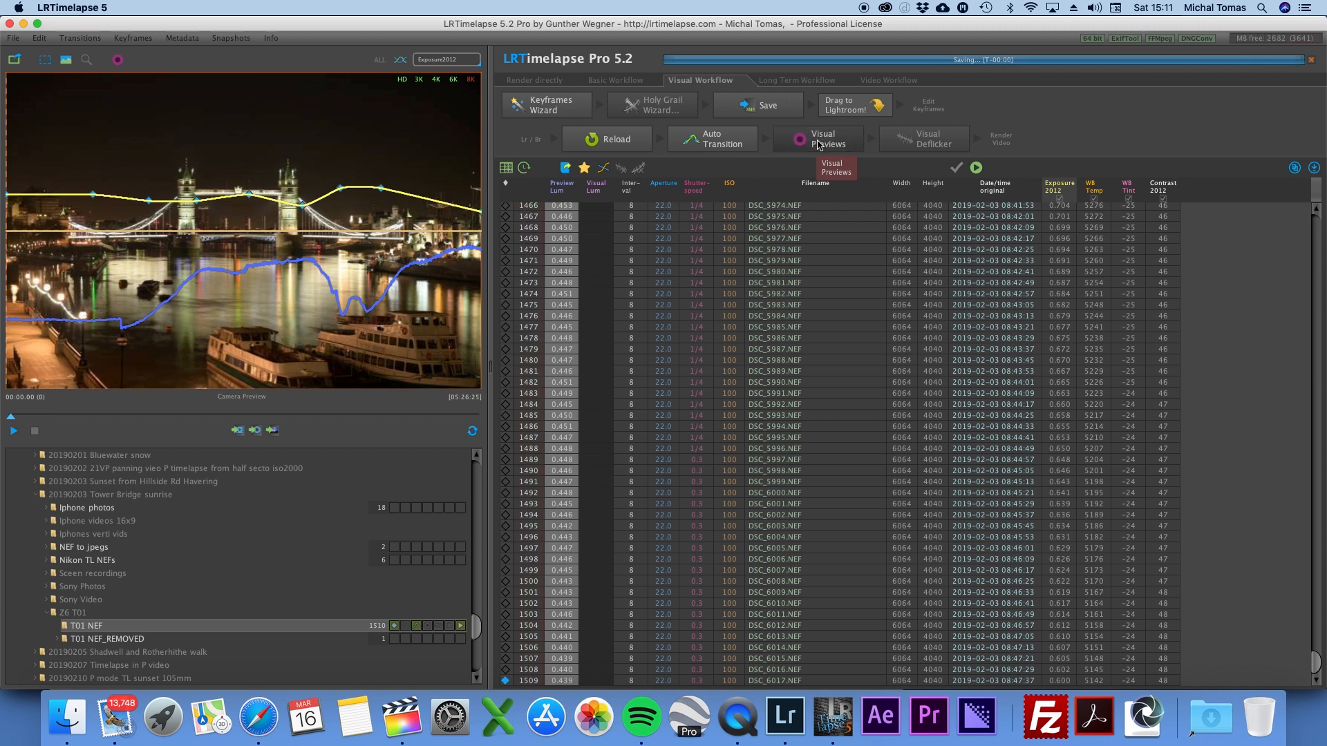
{"action": "left_click", "coordinate": [818, 145]}
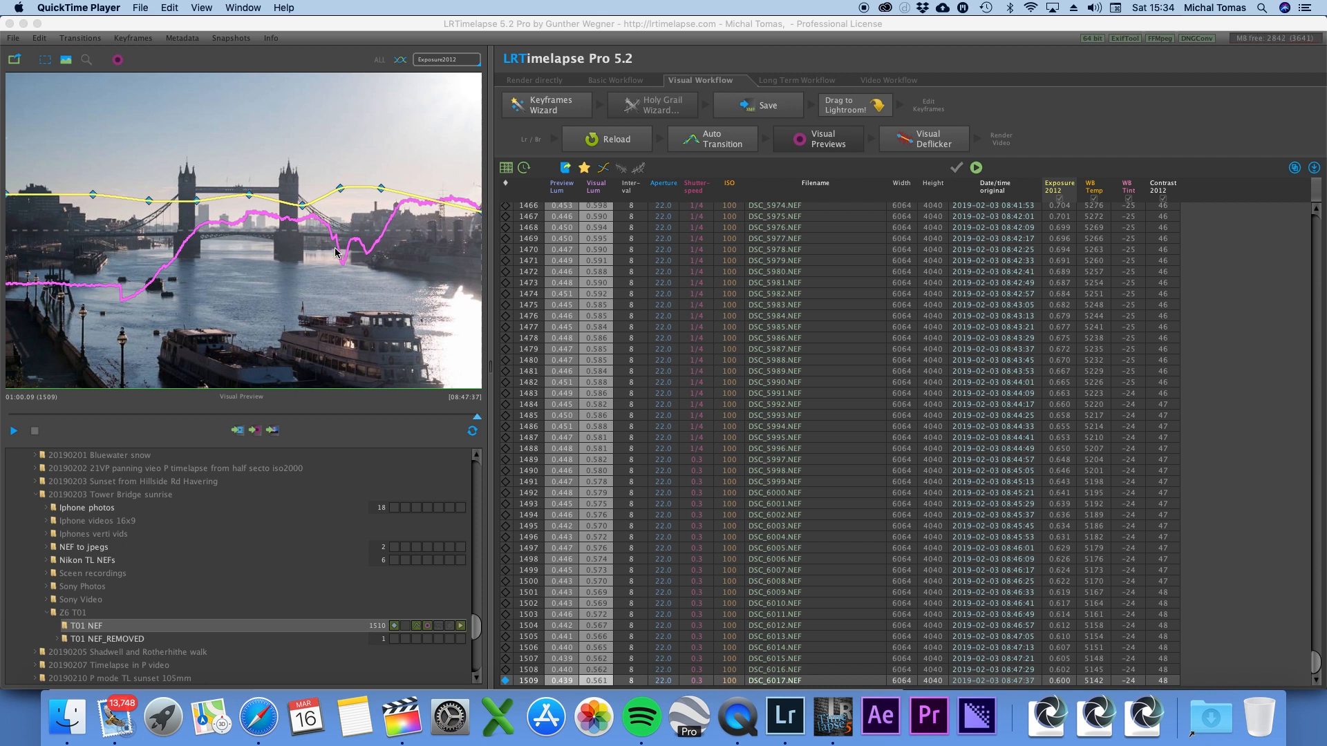
{"action": "mouse_move", "coordinate": [476, 417]}
{"action": "left_mouse_down"}
{"action": "mouse_move", "coordinate": [78, 412]}
{"action": "mouse_move", "coordinate": [480, 414]}
{"action": "left_mouse_up"}
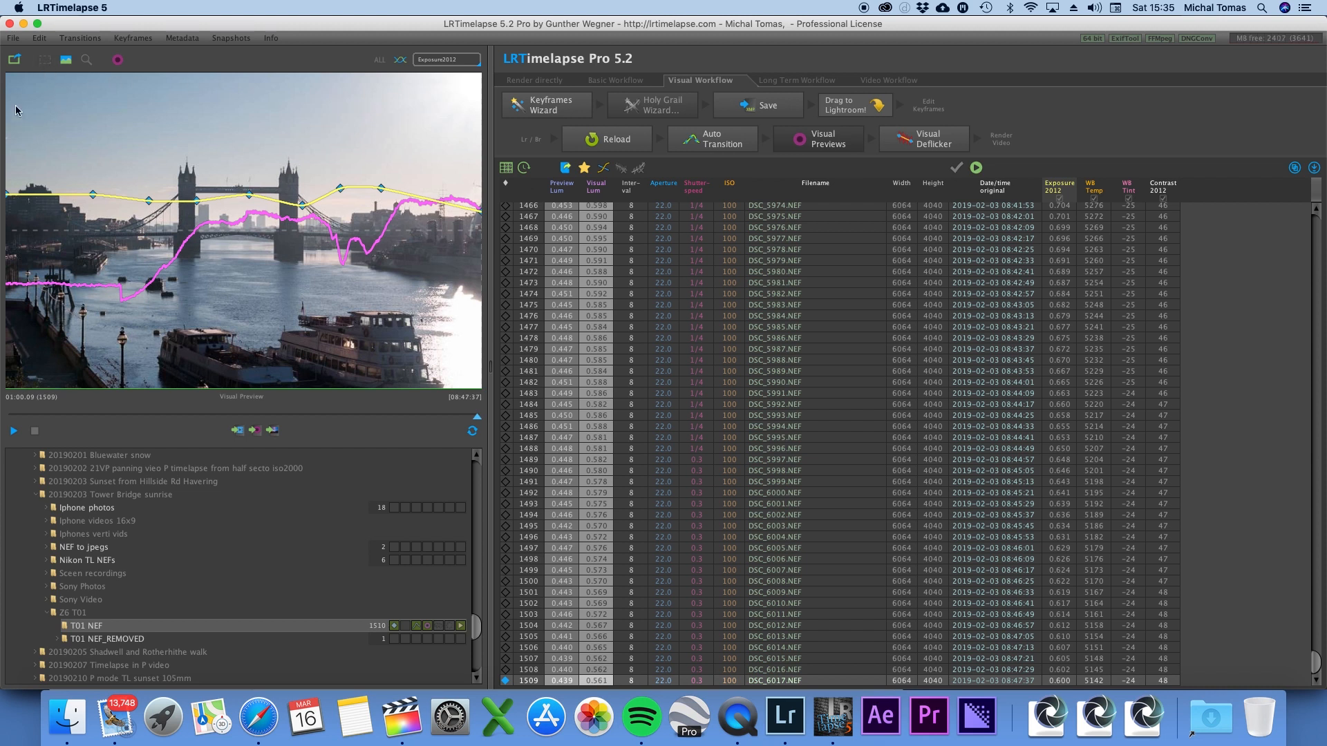
- Draw a rectangular deflicker reference area over the clear sky beside the bridge and scrub through the sequence to check it
{"action": "left_click_drag", "start_coordinate": [54, 176], "coordinate": [169, 165]}
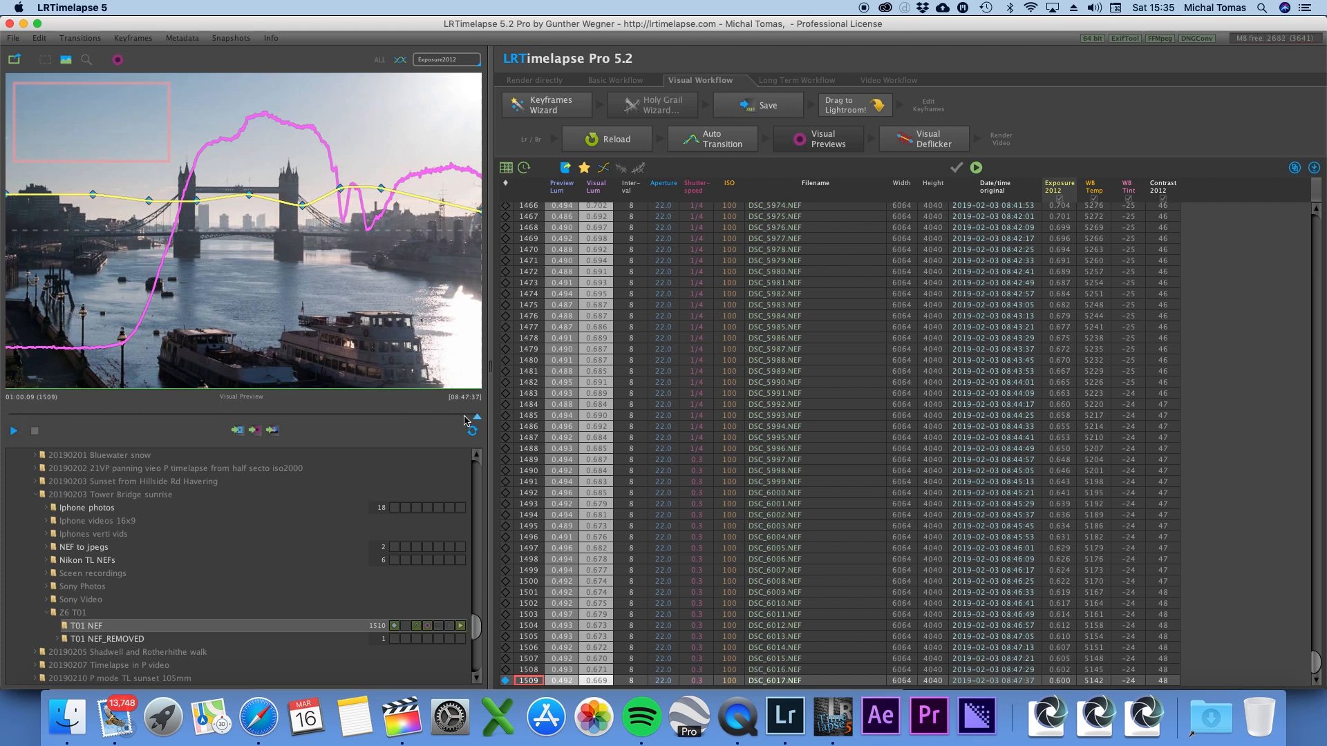
{"action": "mouse_move", "coordinate": [477, 419]}
{"action": "left_mouse_down"}
{"action": "mouse_move", "coordinate": [330, 429]}
{"action": "mouse_move", "coordinate": [487, 430]}
{"action": "left_mouse_up"}
- Apply Visual Deflicker with Accuracy set to More and Smoothing at about 16, and scrub through the deflickered preview
{"action": "left_click", "coordinate": [929, 140]}
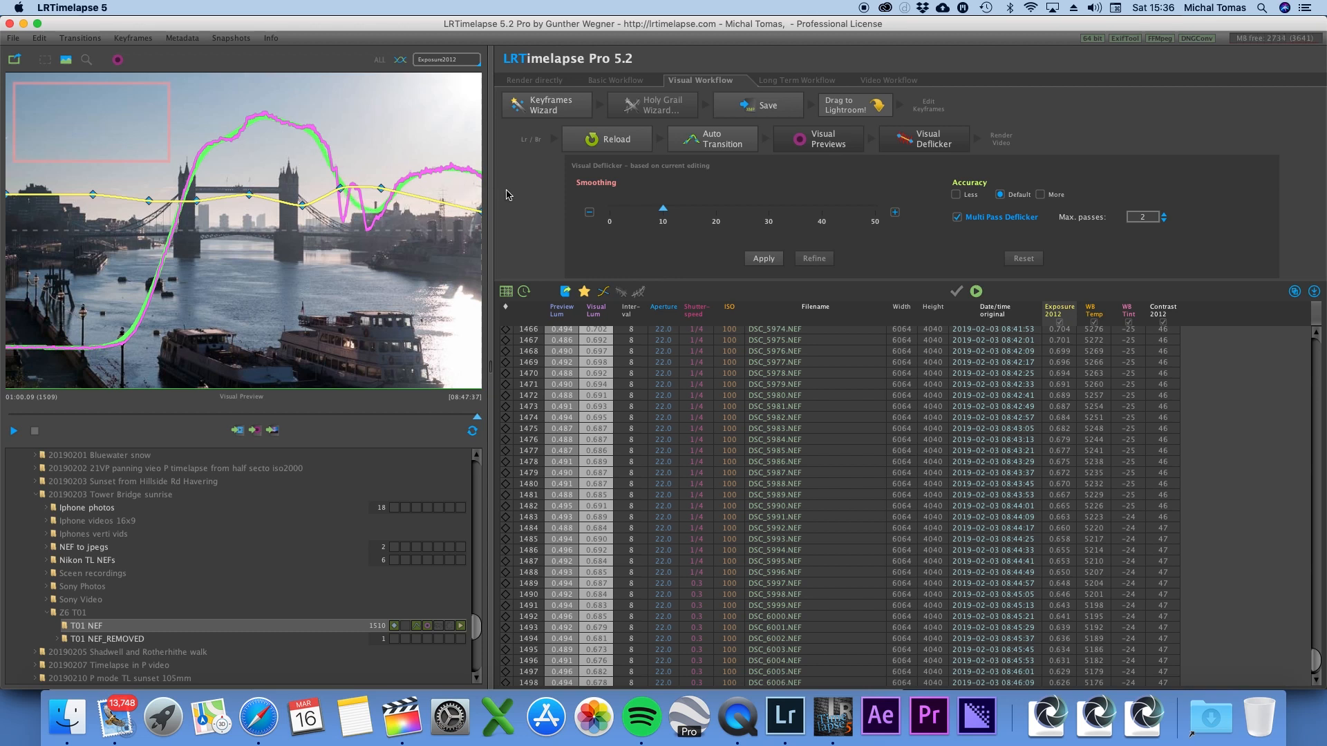
{"action": "left_click", "coordinate": [1043, 196]}
{"action": "left_click_drag", "start_coordinate": [665, 211], "coordinate": [739, 225]}
{"action": "mouse_move", "coordinate": [698, 223]}
{"action": "left_mouse_down"}
{"action": "mouse_move", "coordinate": [649, 217]}
{"action": "mouse_move", "coordinate": [676, 217]}
{"action": "left_mouse_up"}
{"action": "mouse_move", "coordinate": [673, 209]}
{"action": "left_mouse_down"}
{"action": "mouse_move", "coordinate": [839, 212]}
{"action": "mouse_move", "coordinate": [694, 202]}
{"action": "left_mouse_up"}
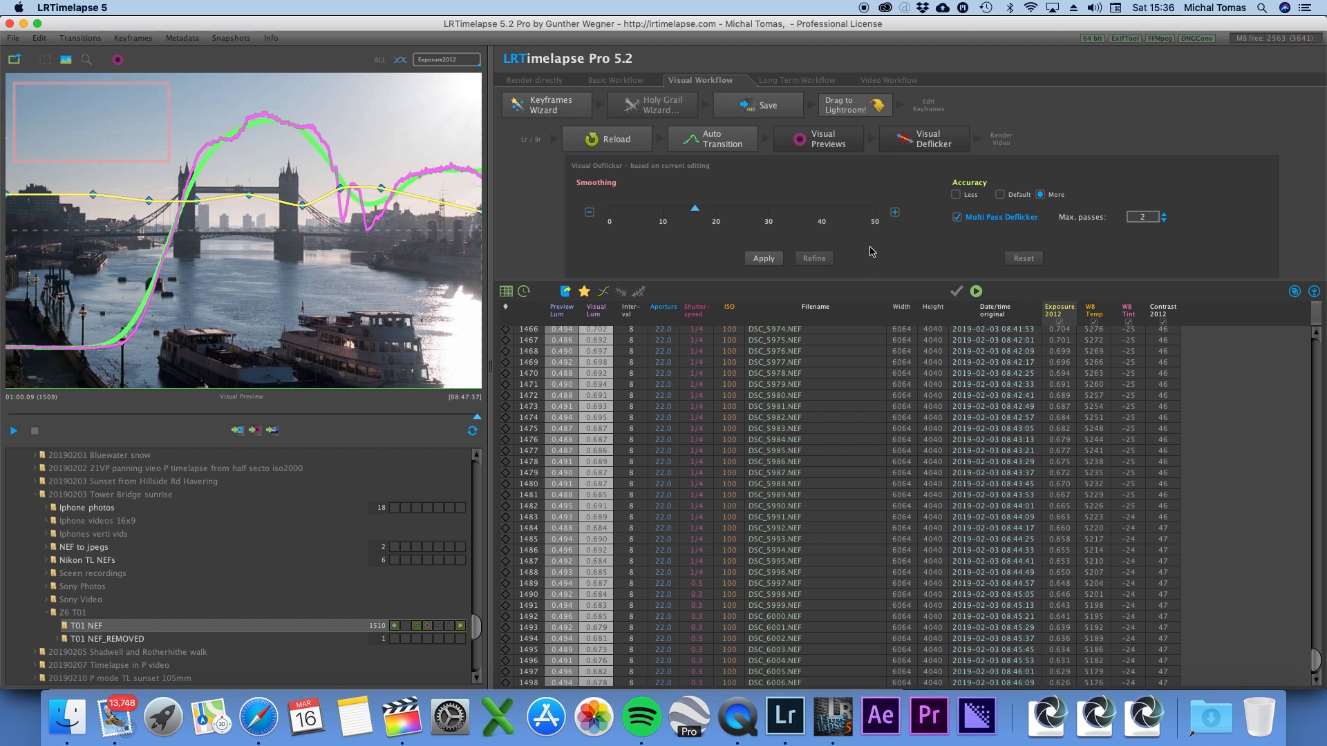
{"action": "left_click", "coordinate": [763, 259]}
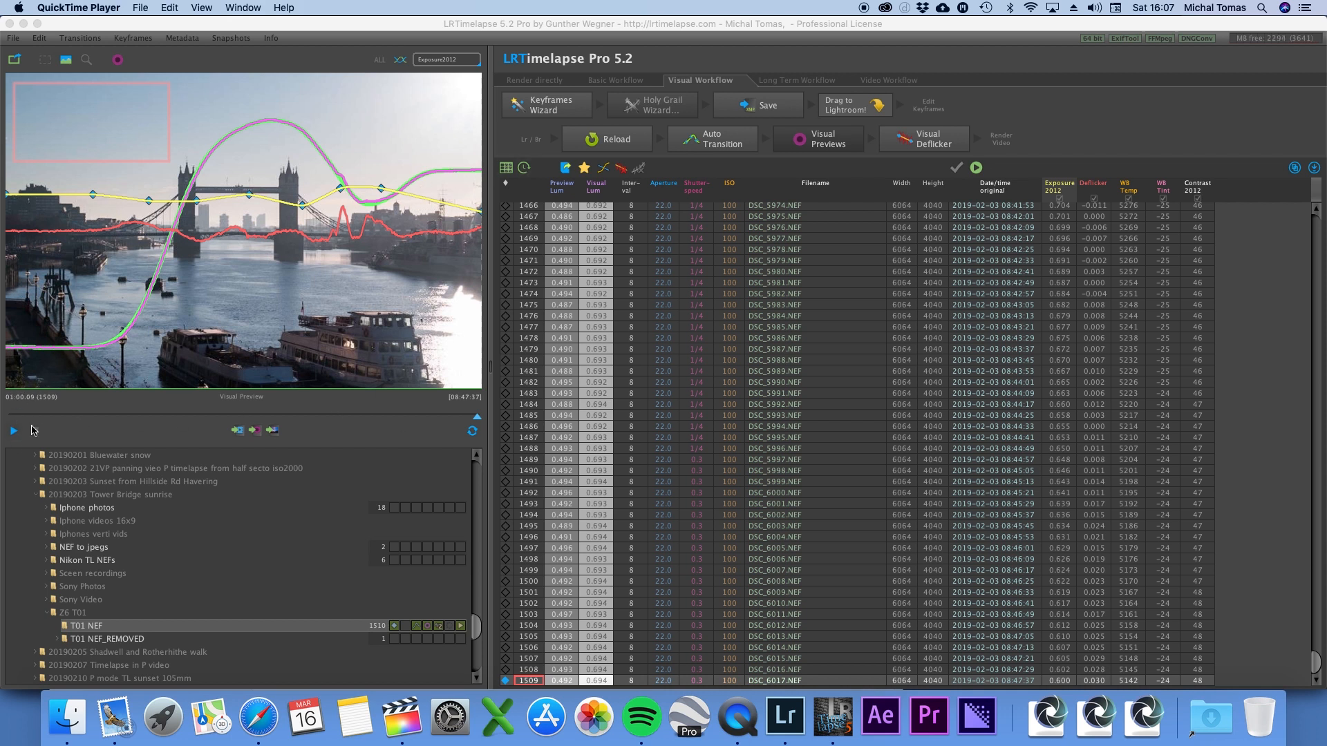
{"action": "left_click_drag", "start_coordinate": [477, 417], "coordinate": [480, 463]}
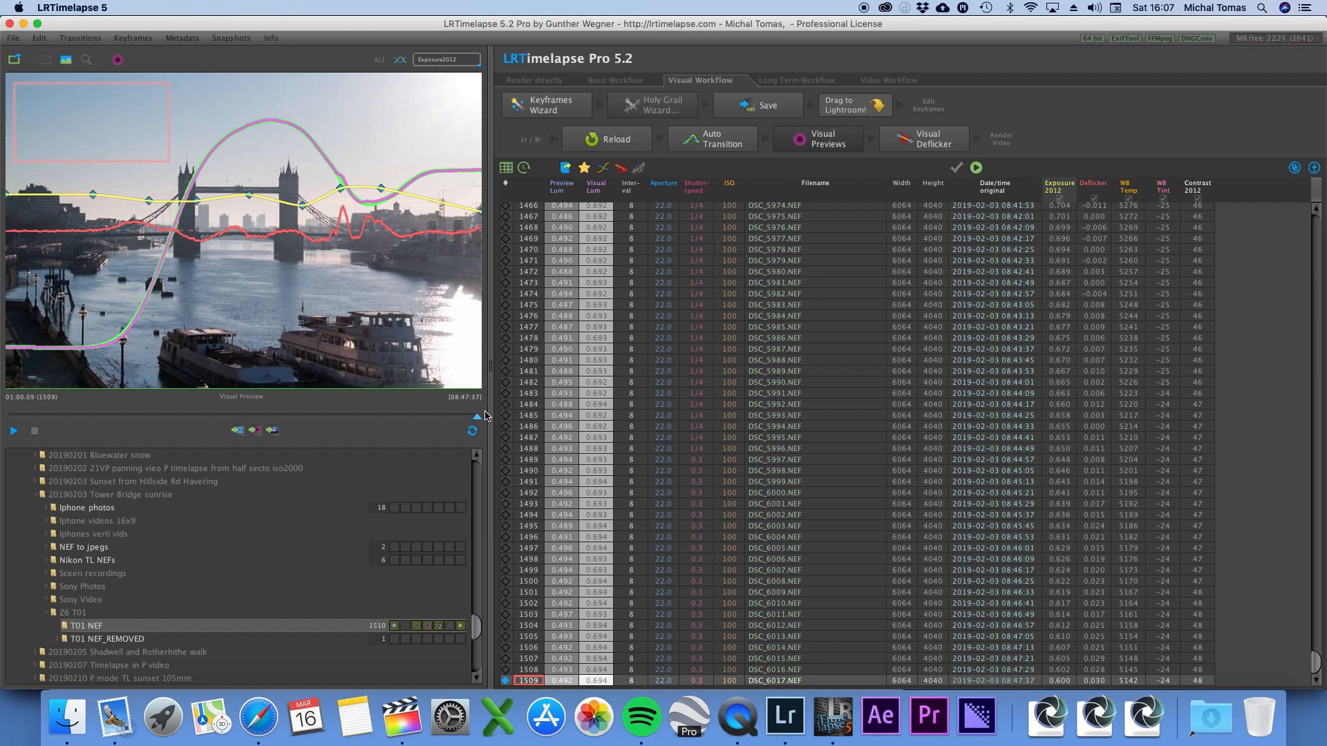
- Switch to Lightroom and show the whole sequence with the 00 LRT5 Full Sequence filter preset
{"action": "left_click", "coordinate": [787, 717]}
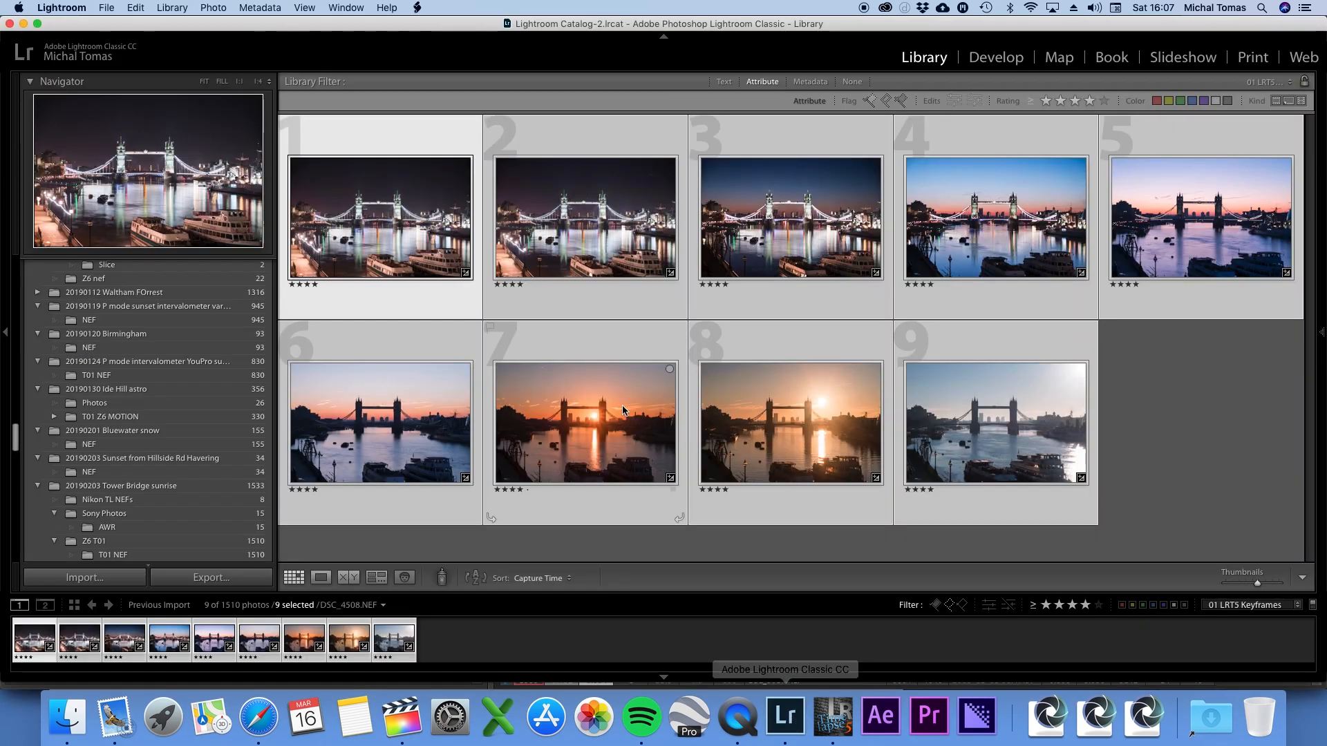
{"action": "left_click", "coordinate": [1244, 606]}
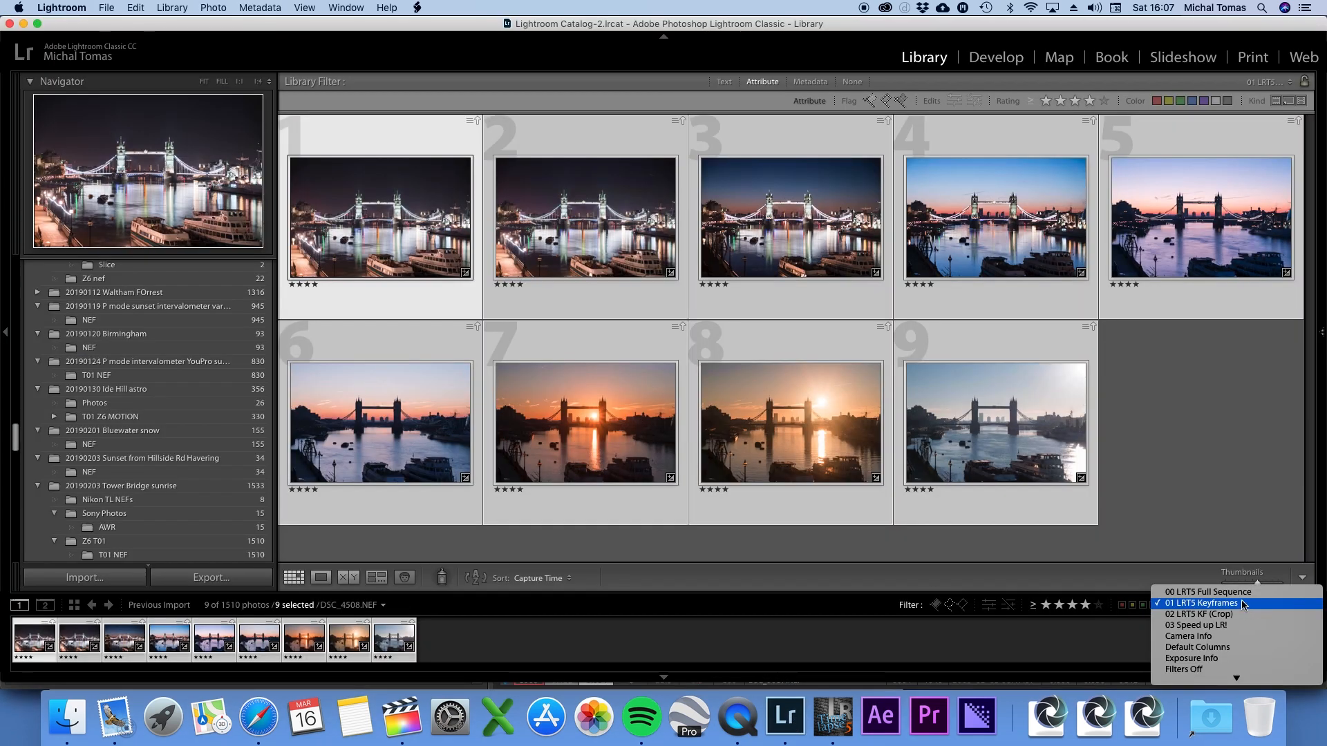
{"action": "left_click", "coordinate": [1208, 592]}
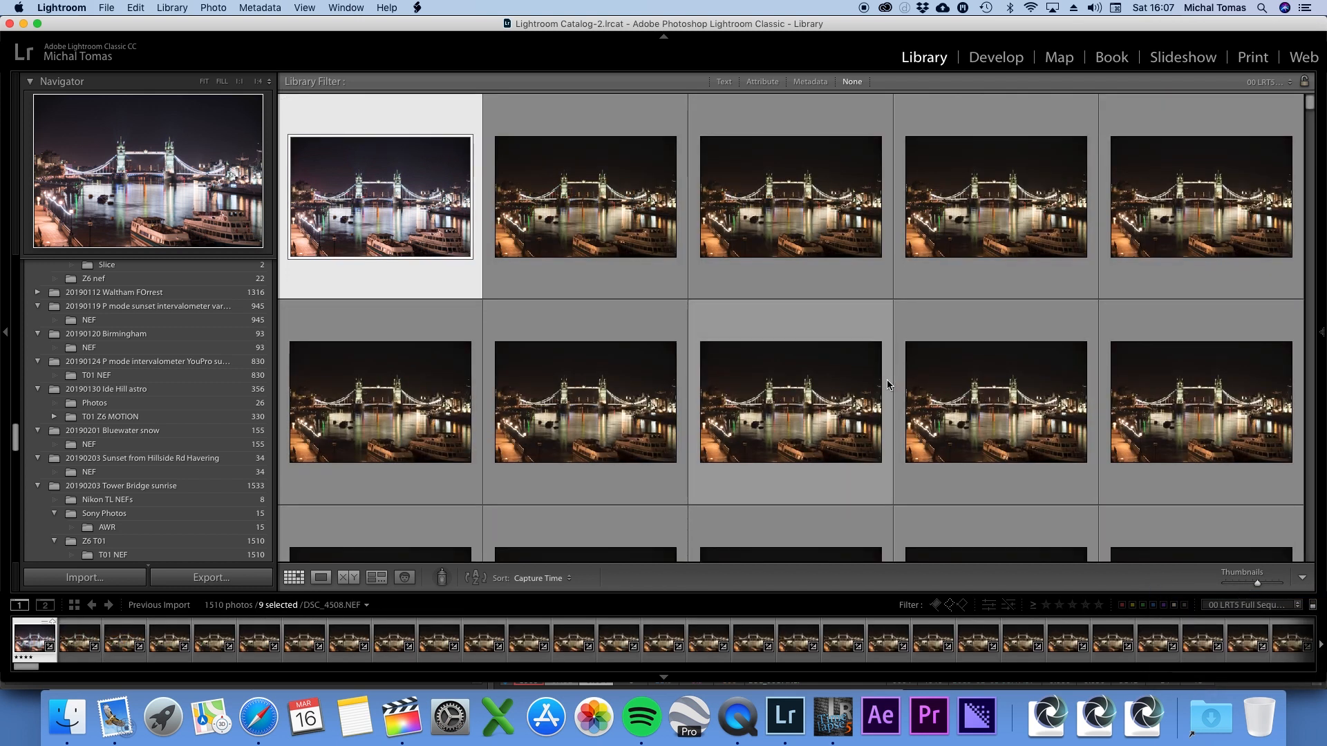
{"action": "key", "text": "j"}
- Select every photo in the sequence and read the metadata from the files
{"action": "key", "text": "super+a"}
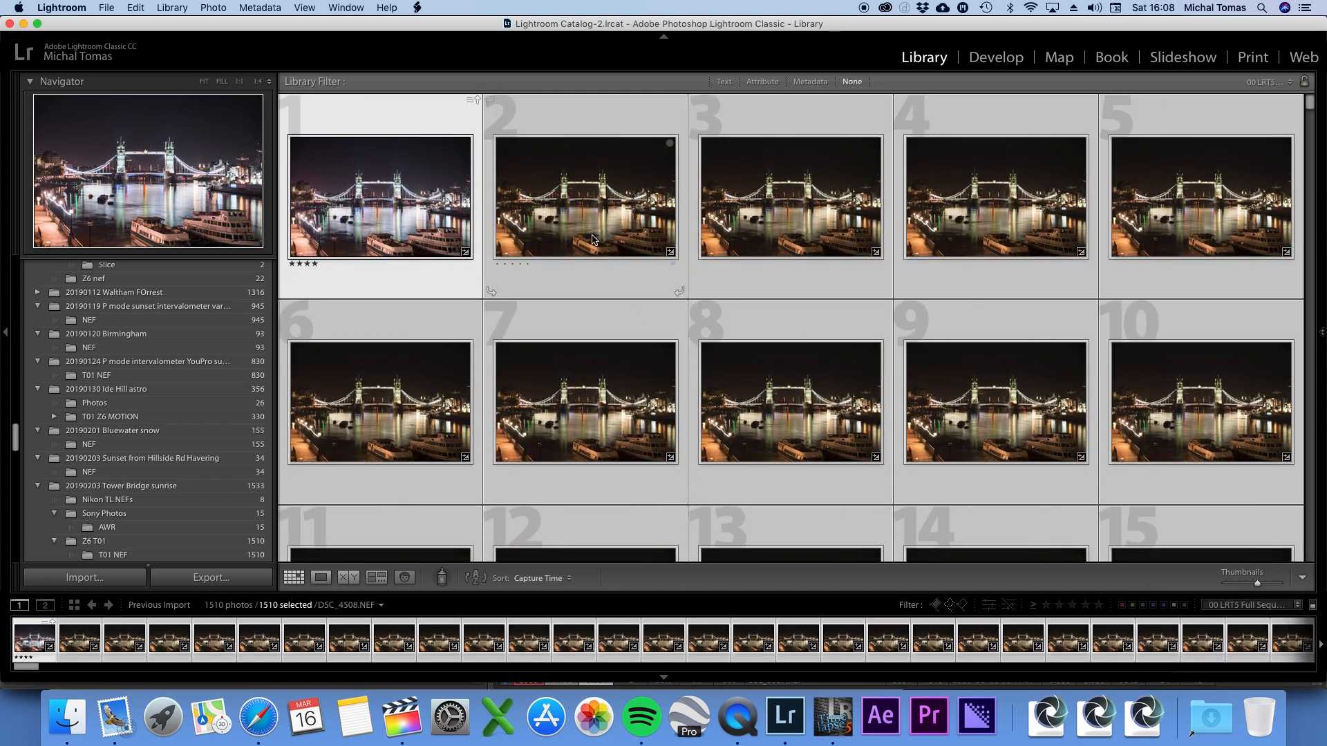
{"action": "left_click", "coordinate": [264, 8]}
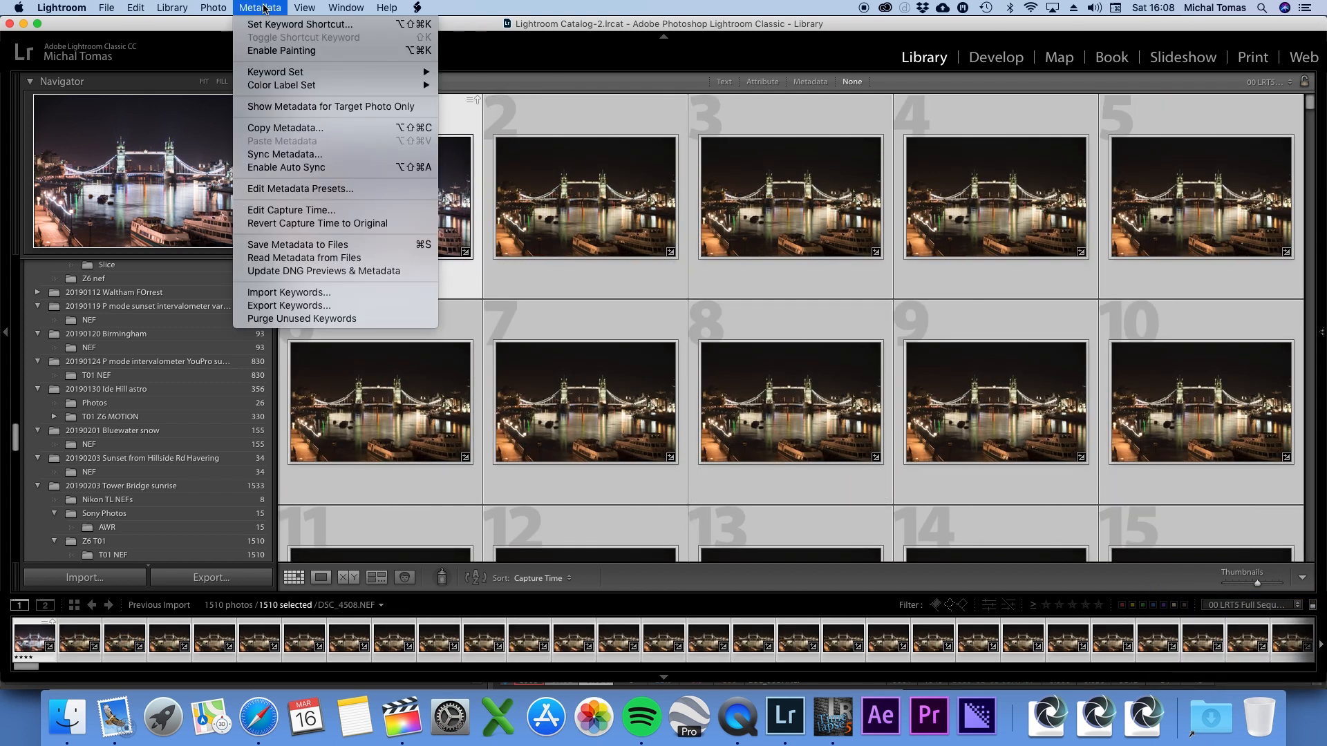
{"action": "left_click", "coordinate": [284, 258]}
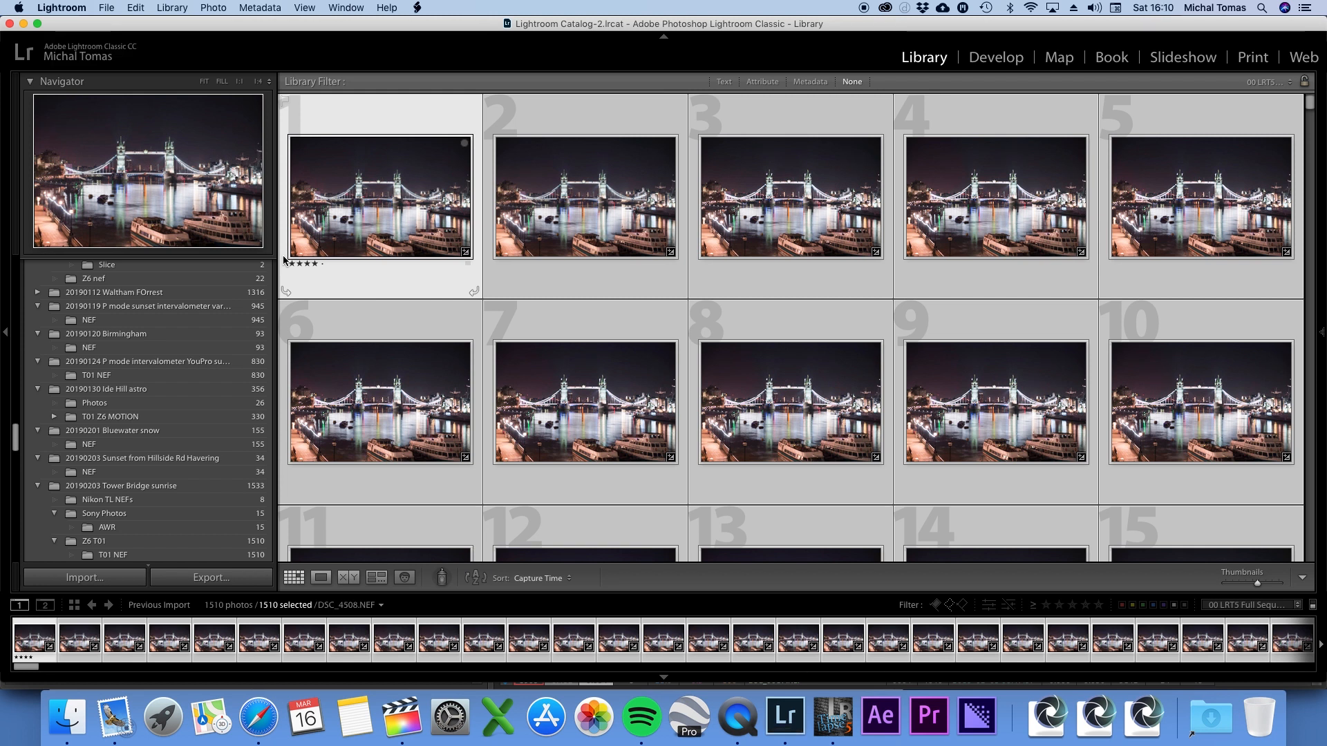
- Start exporting the selected sequence and create a new destination folder named "T01 jpeg" inside Z6 T01
{"action": "left_click", "coordinate": [103, 9]}
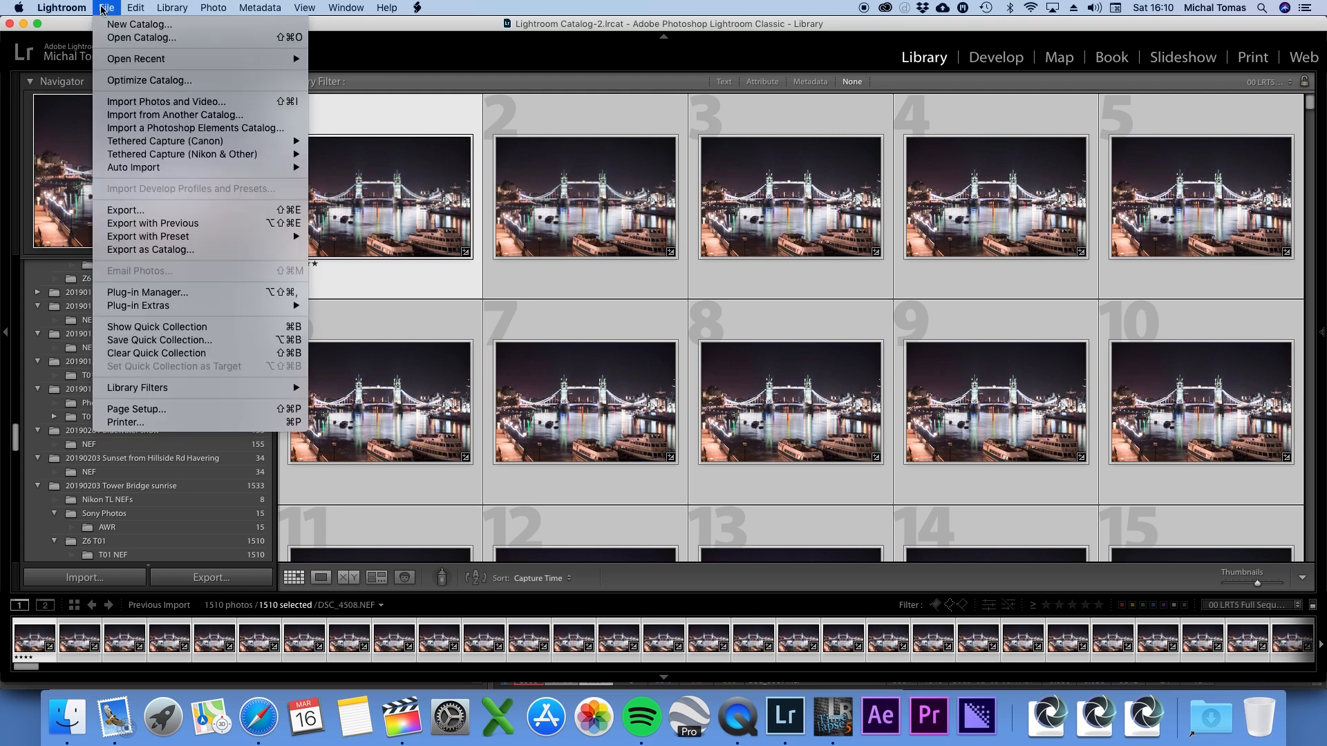
{"action": "left_click", "coordinate": [145, 211]}
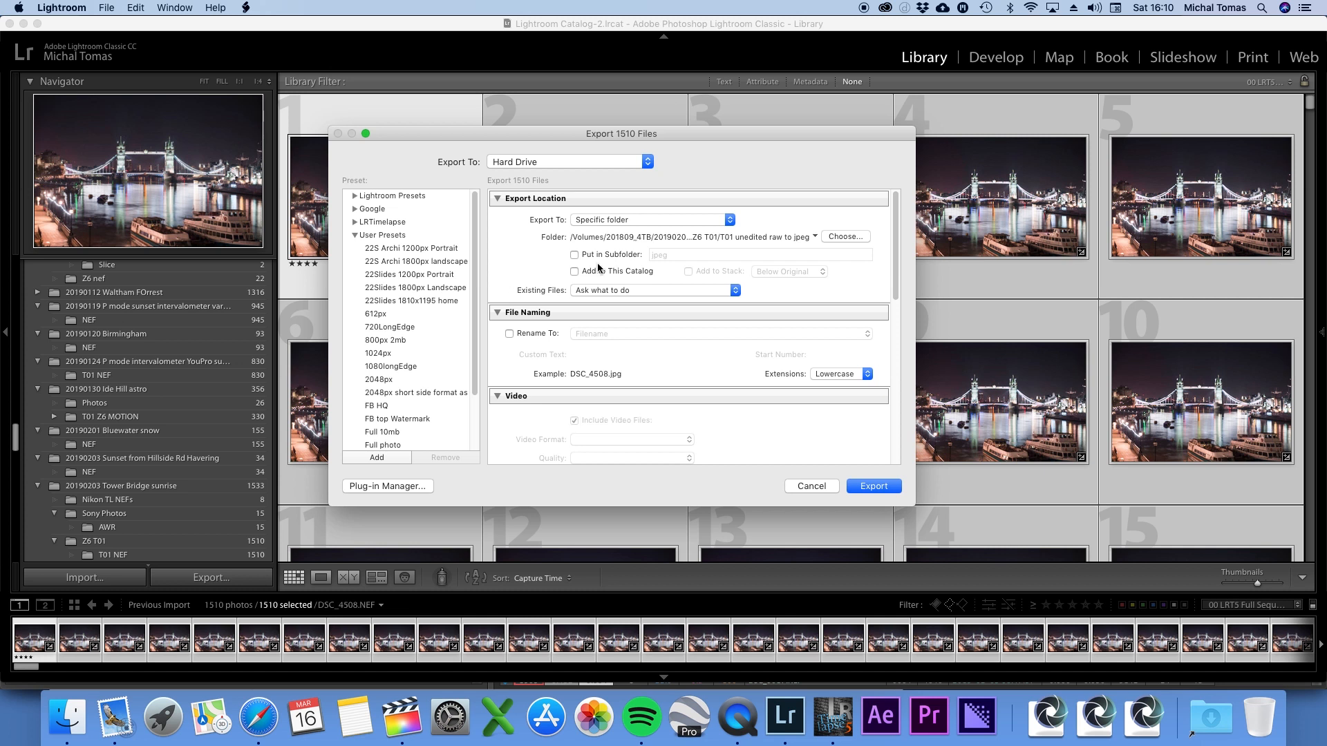
{"action": "left_click", "coordinate": [853, 237]}
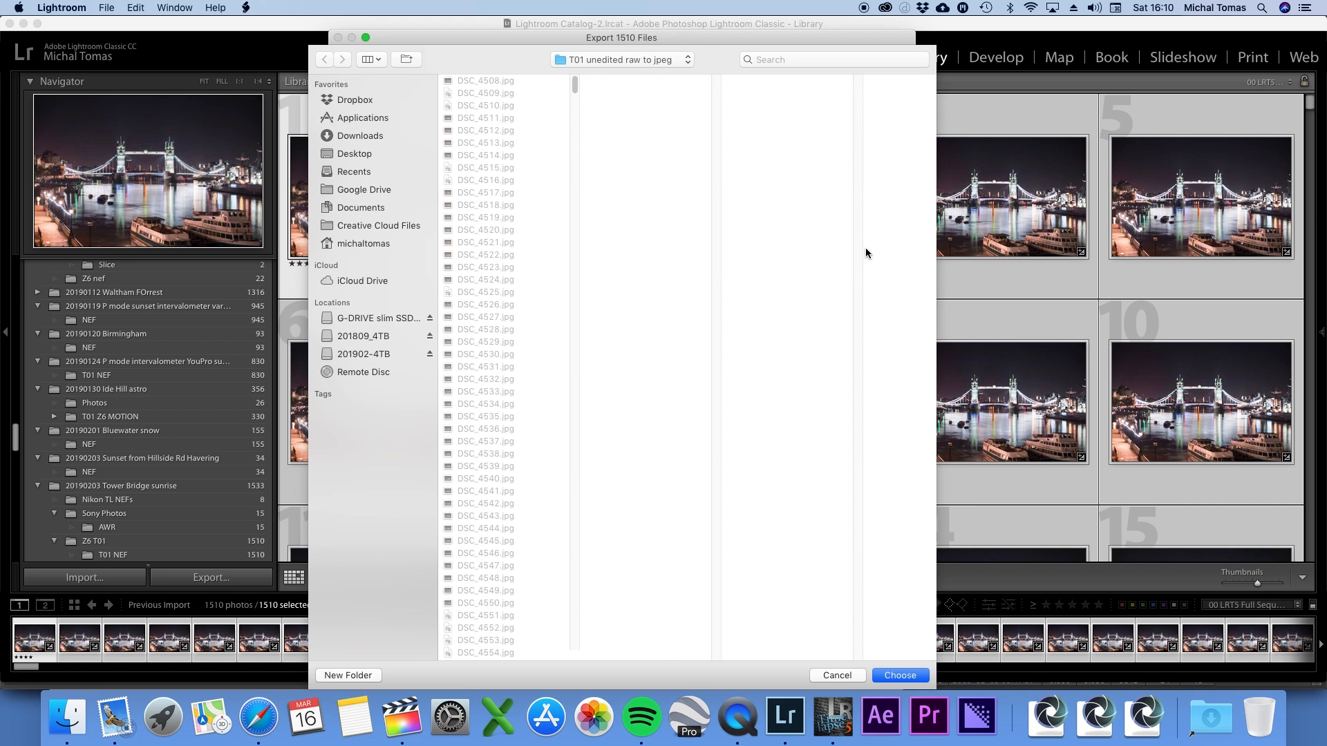
{"action": "left_click", "coordinate": [630, 55]}
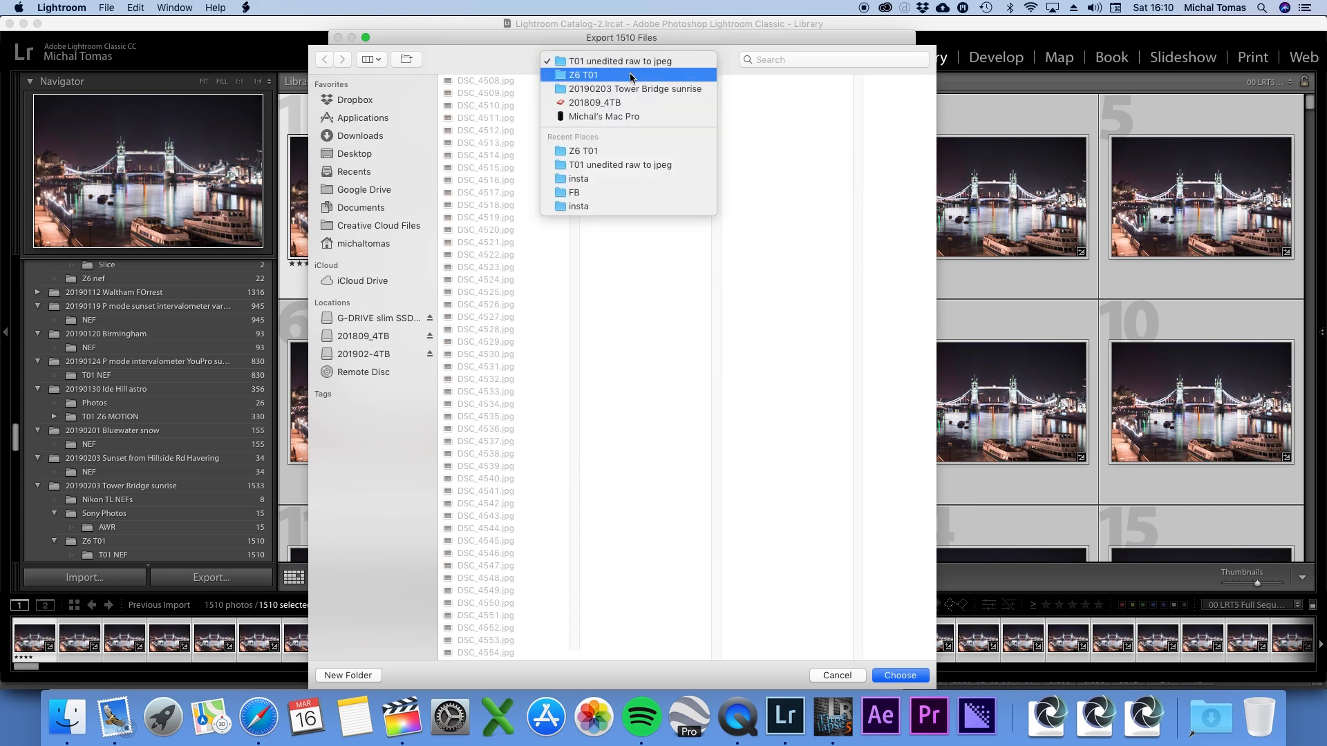
{"action": "left_click", "coordinate": [629, 75]}
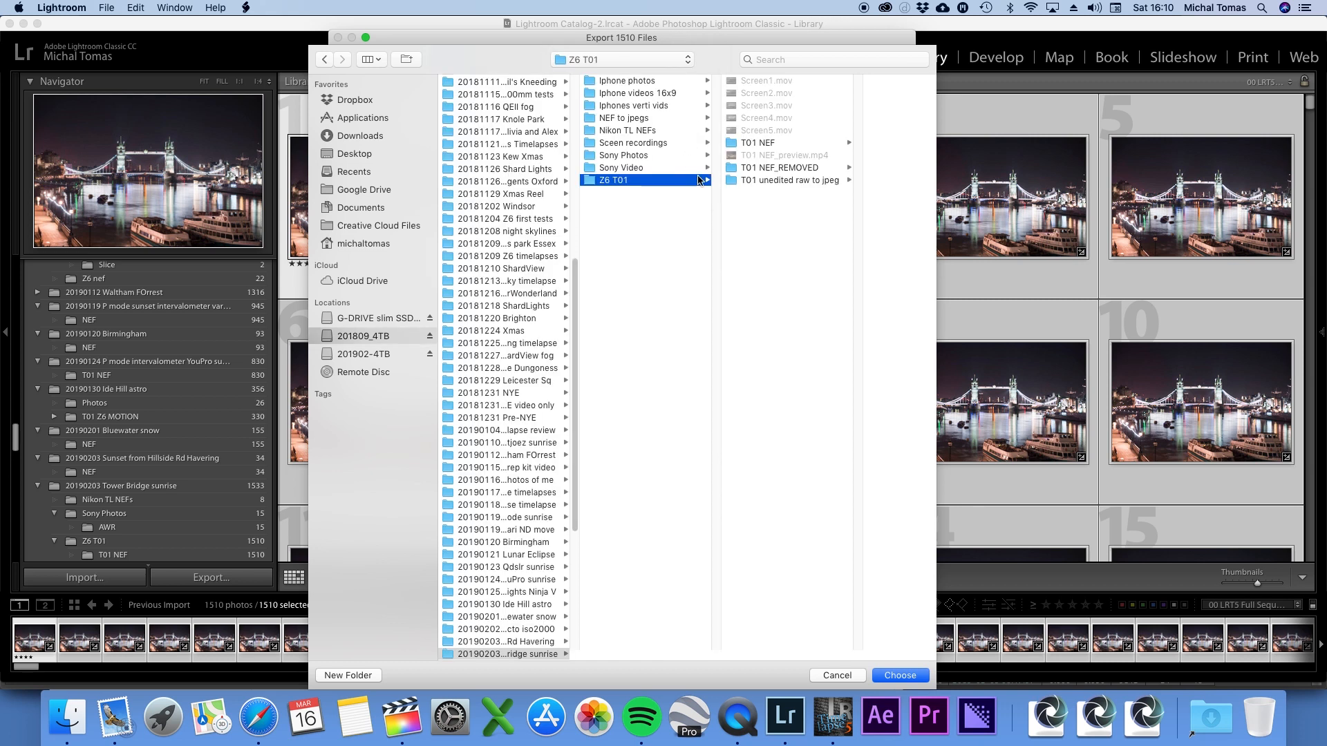
{"action": "left_click", "coordinate": [350, 676]}
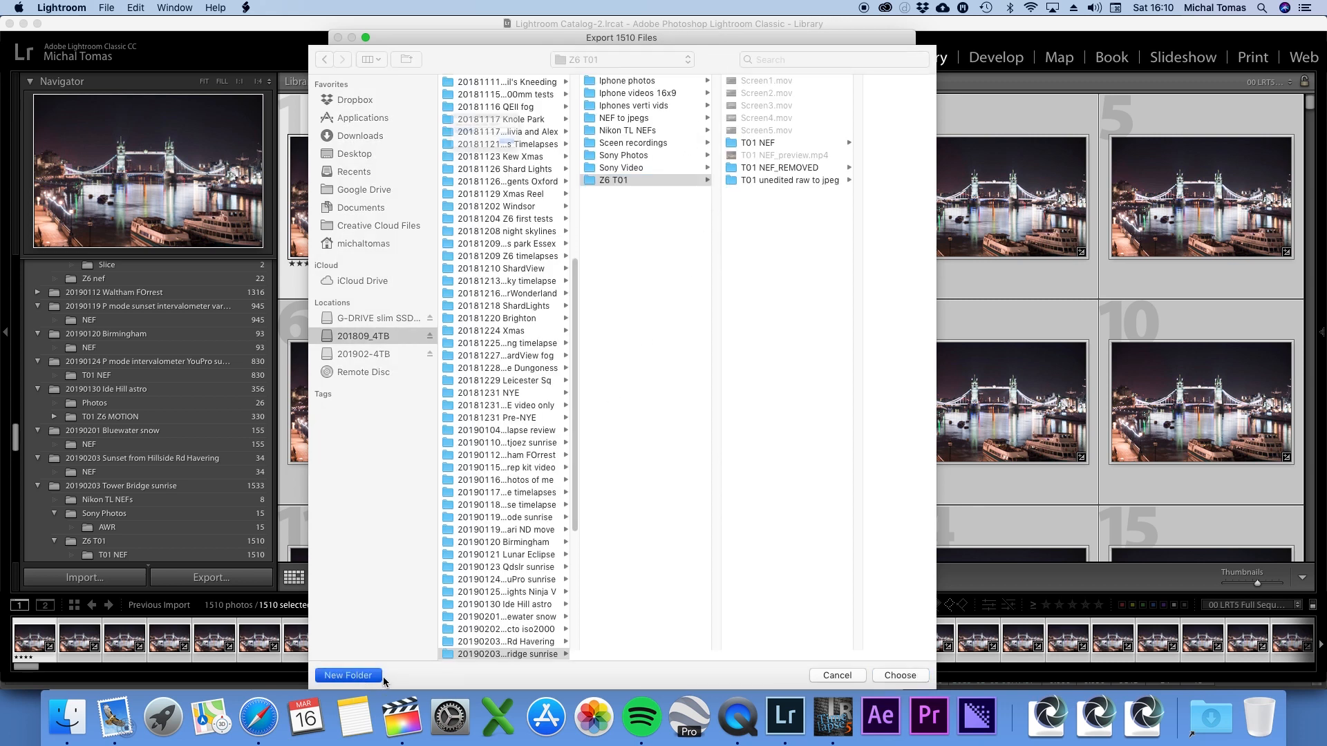
{"action": "type", "text": "T01 jpeg"}
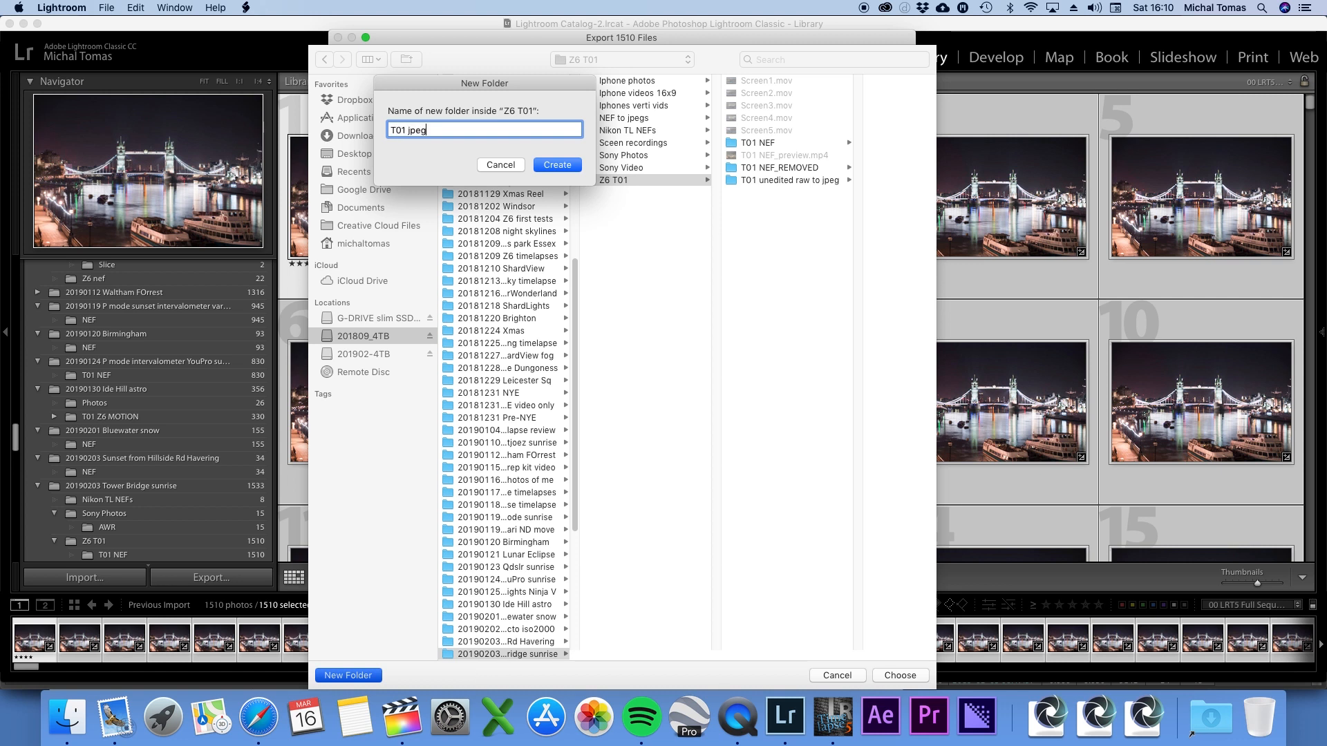
{"action": "key", "text": "Return"}
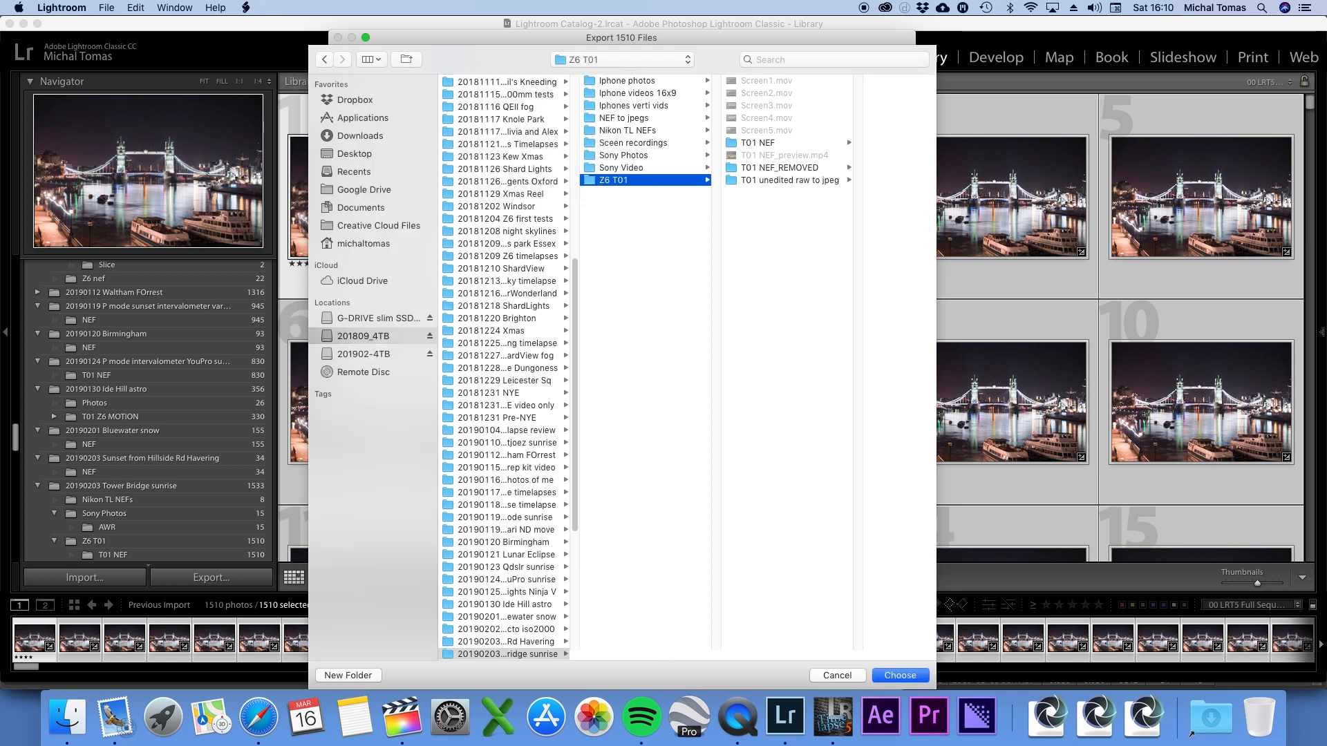
- Use the T01 jpeg folder as the export location, review the remaining export settings and run the export
{"action": "left_click", "coordinate": [893, 675]}
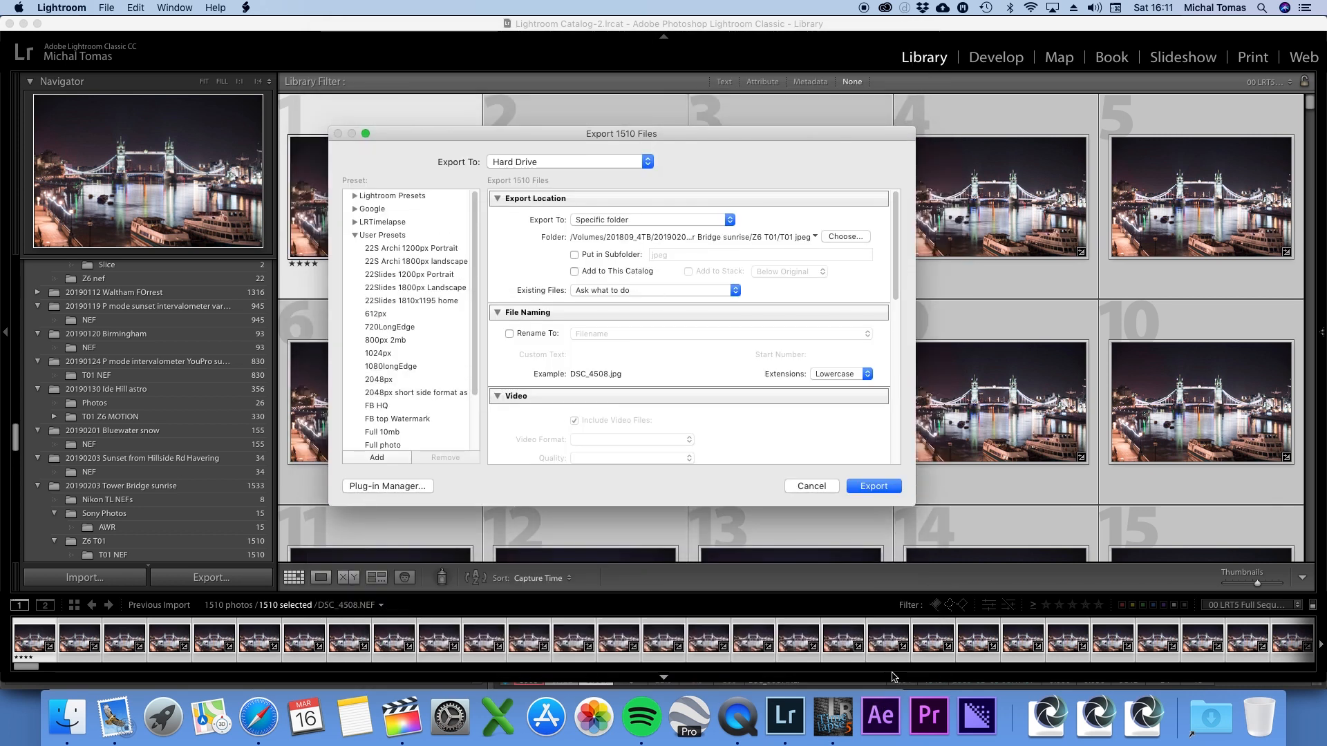
{"action": "left_click_drag", "start_coordinate": [897, 287], "coordinate": [899, 449]}
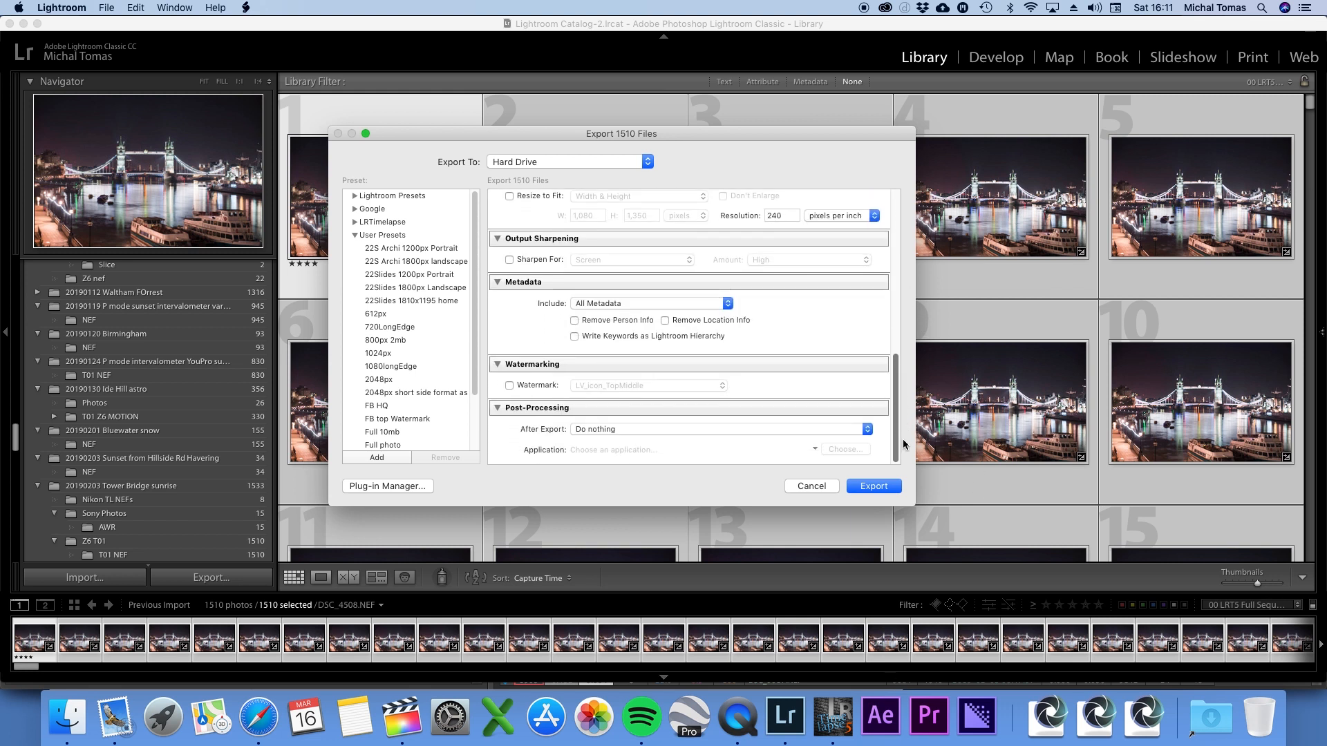
{"action": "left_click", "coordinate": [875, 487]}
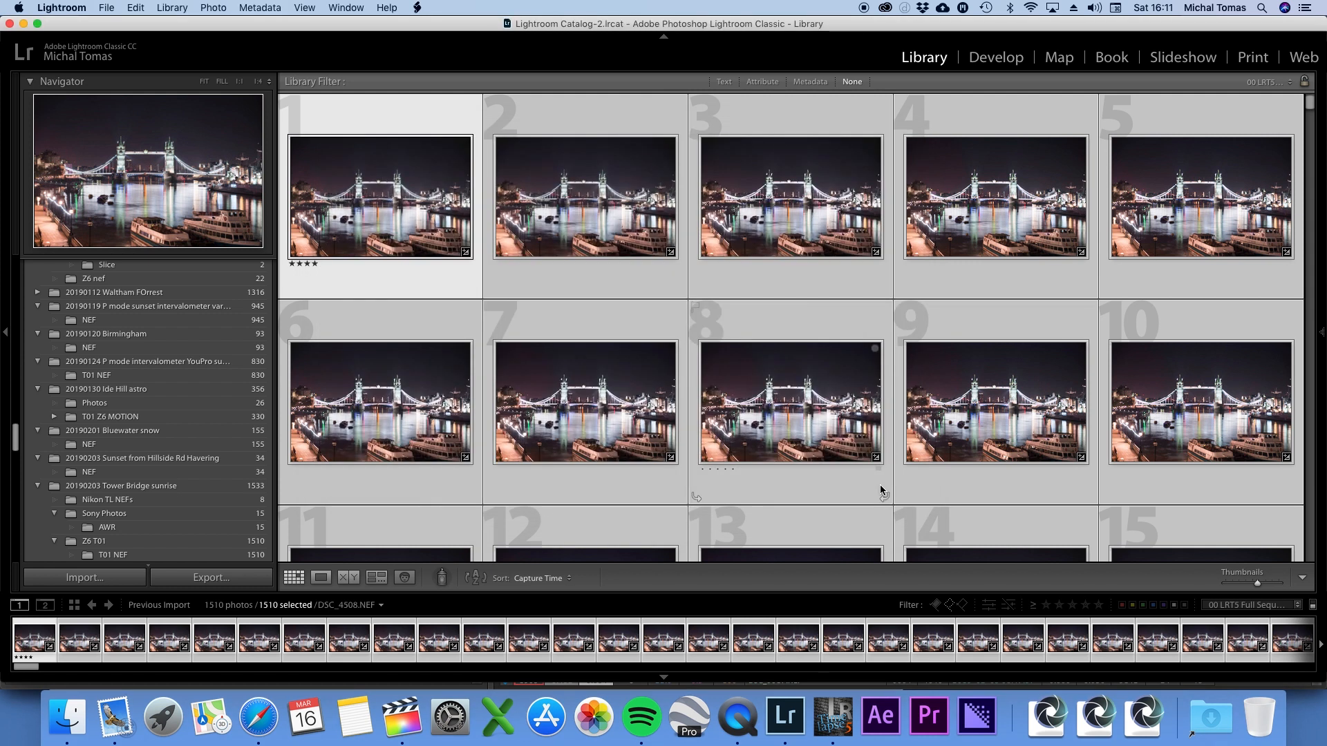